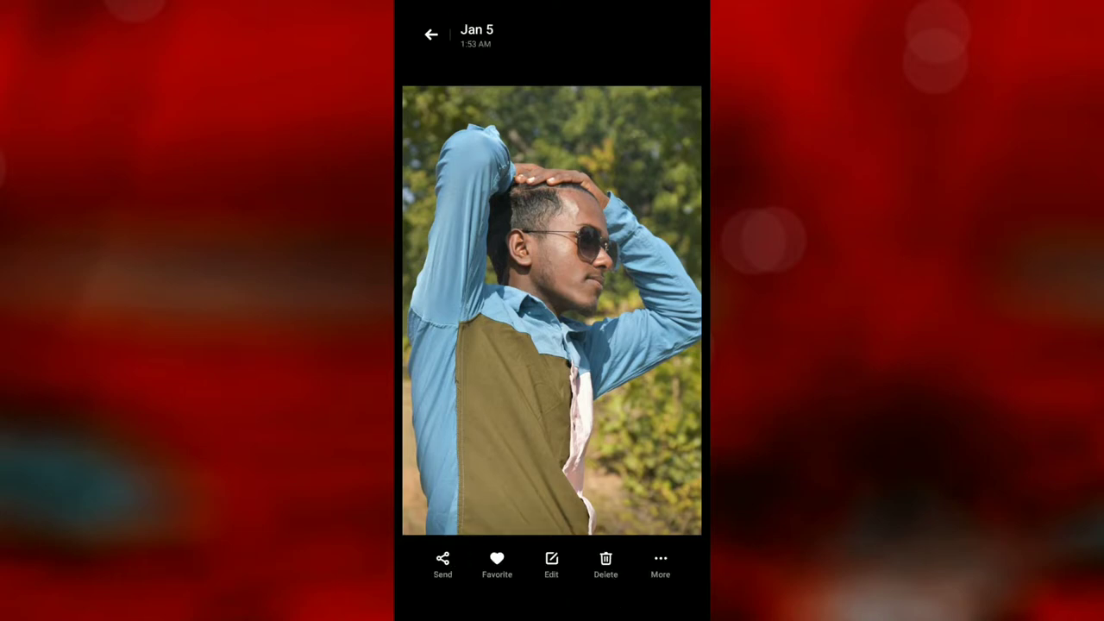
Step: Share the Gallery portrait and swipe the share sheet to Autodesk SketchBook
left_click(442, 565)
left_click_drag(655, 483, 449, 483)
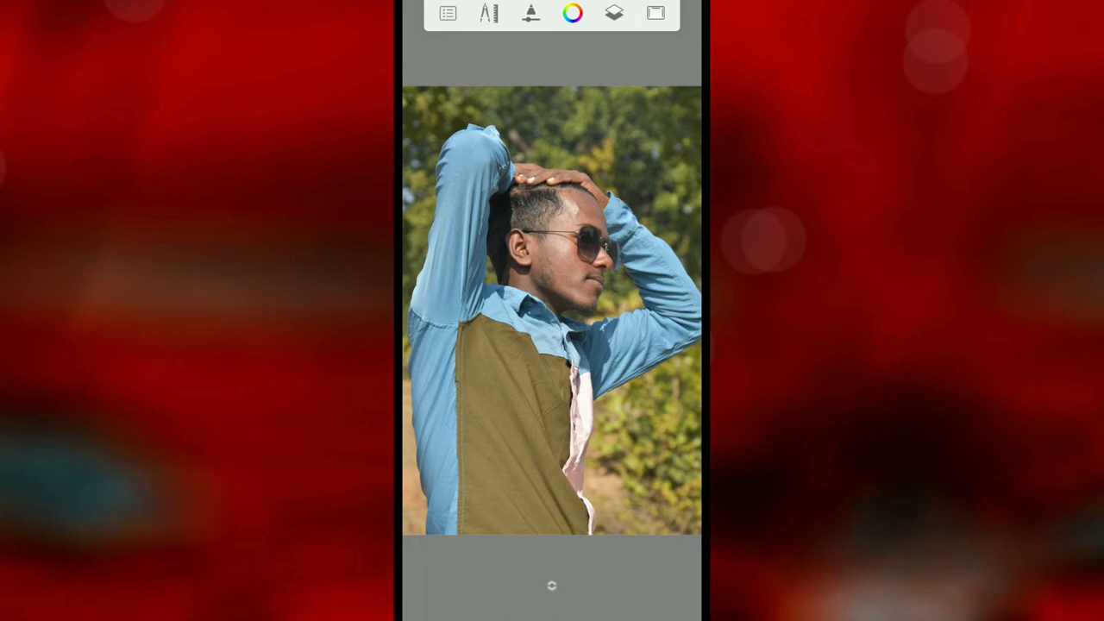
Step: Select the Legacy Paintbrush from the brush library
left_click(531, 12)
scroll(552, 345, "up", 5)
scroll(552, 345, "up", 5)
scroll(552, 345, "up", 10)
scroll(552, 345, "up", 5)
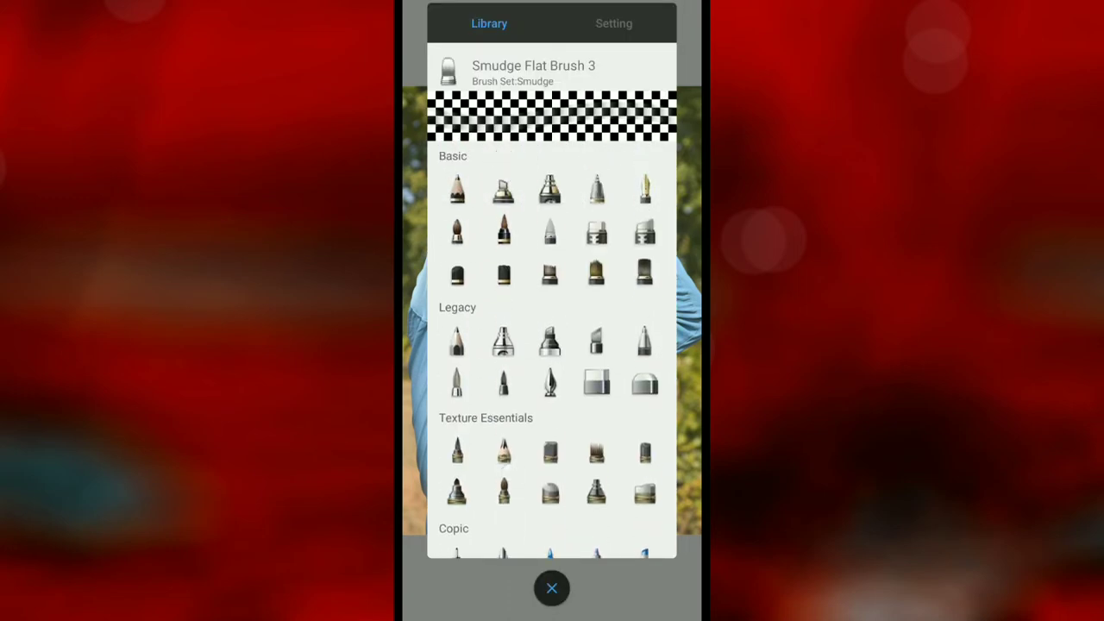
left_click(457, 381)
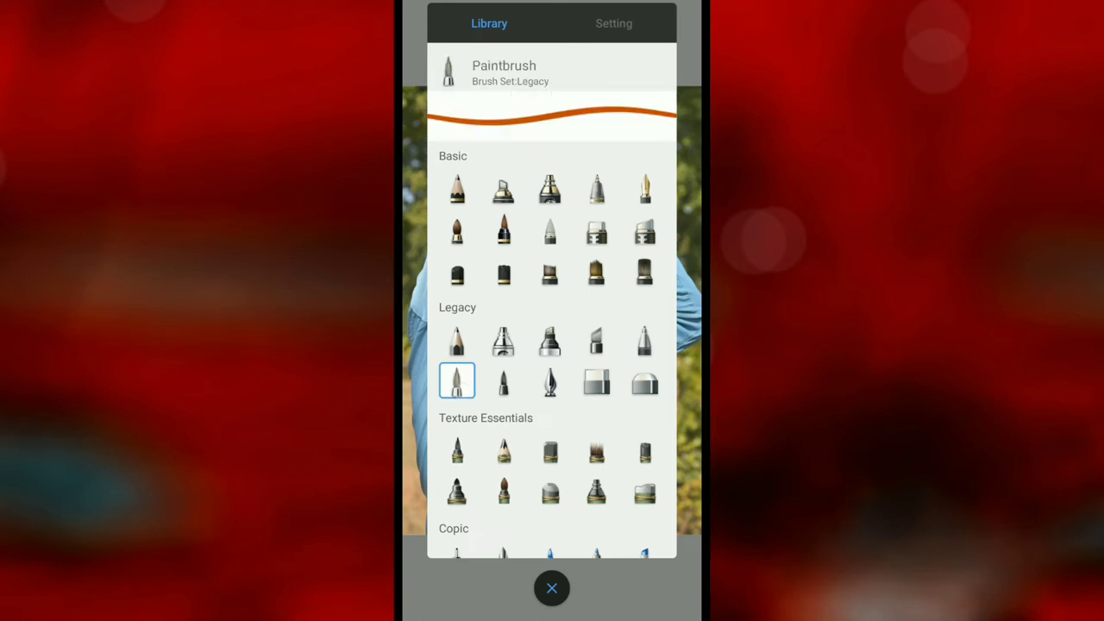
left_click(552, 587)
left_click(530, 13)
left_click(552, 587)
Step: Set the painting colour to Copic YR 000 Silk from the YR marker family
left_click(573, 13)
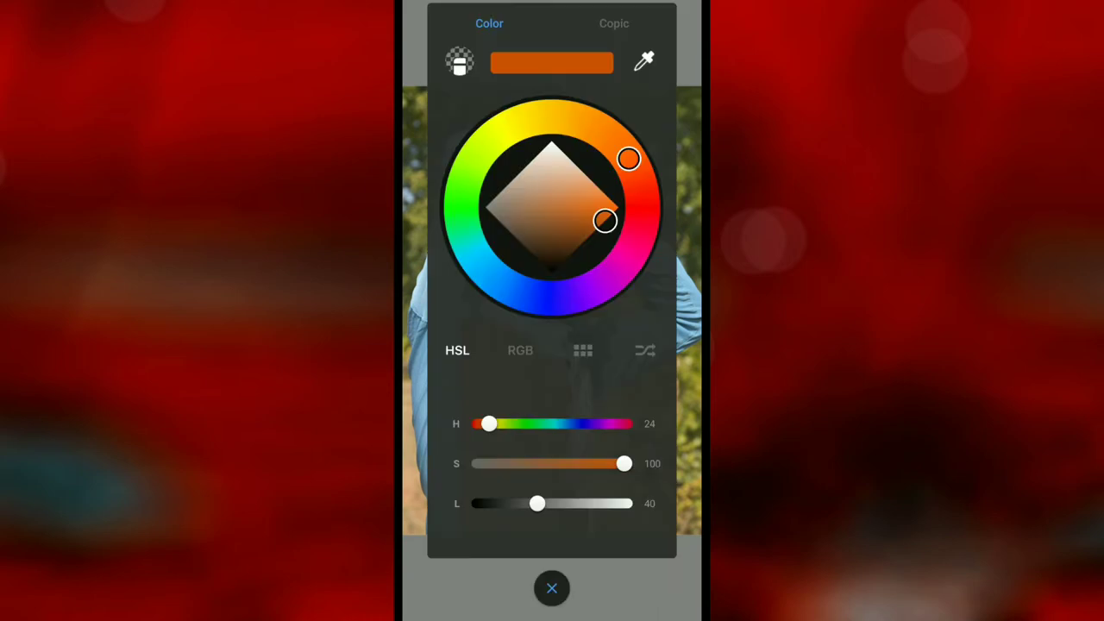
mouse_move(604, 220)
left_mouse_down()
mouse_move(561, 234)
mouse_move(615, 207)
left_mouse_up()
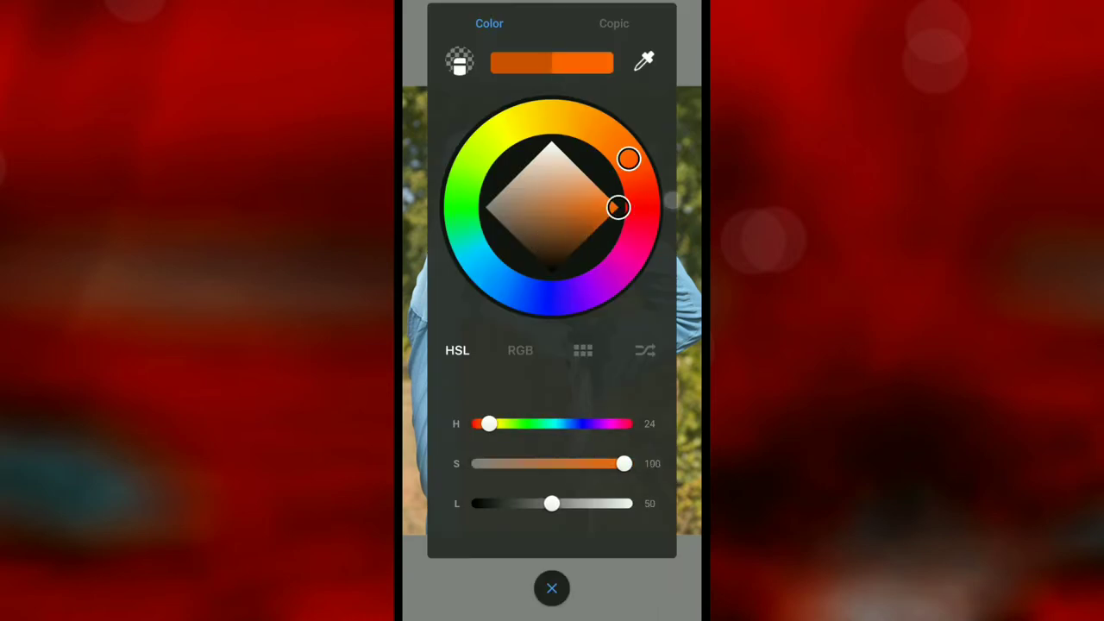
left_click(614, 23)
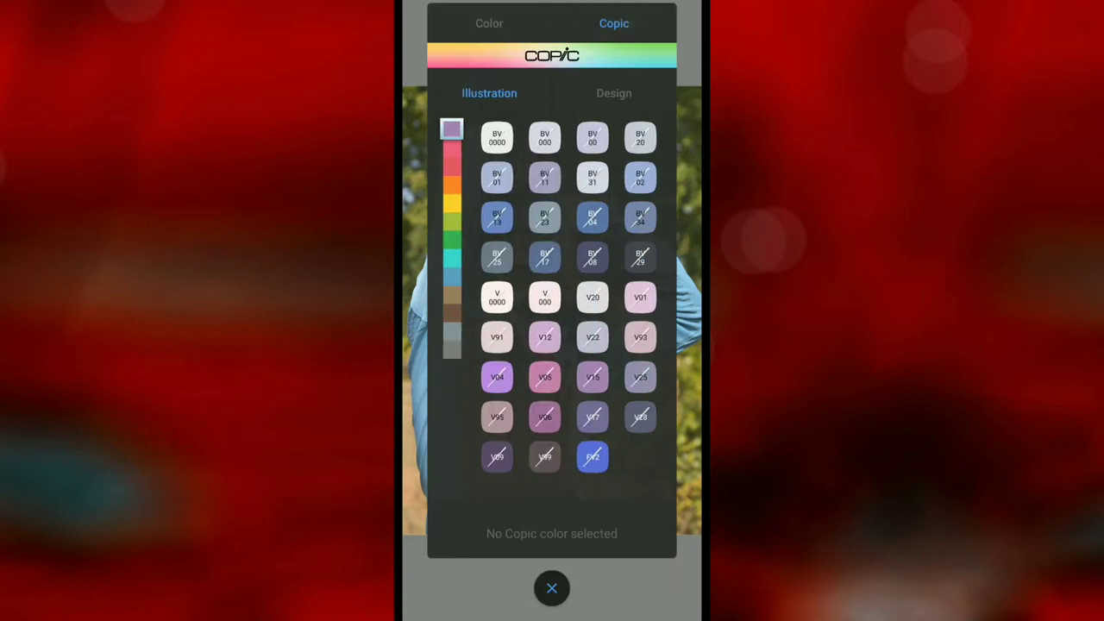
left_click(452, 183)
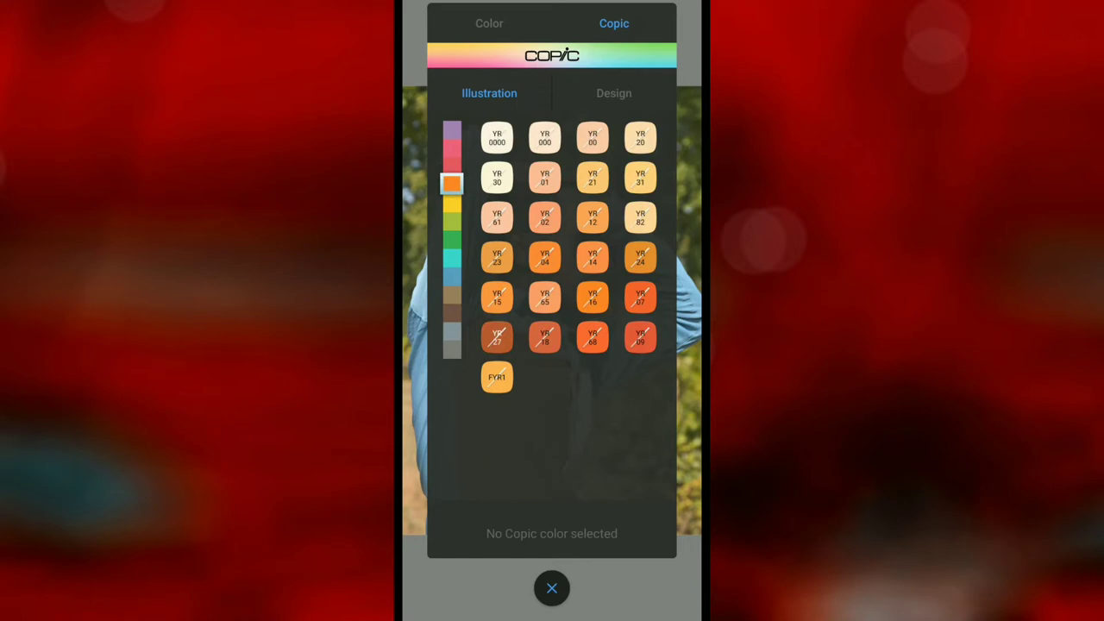
left_click(545, 138)
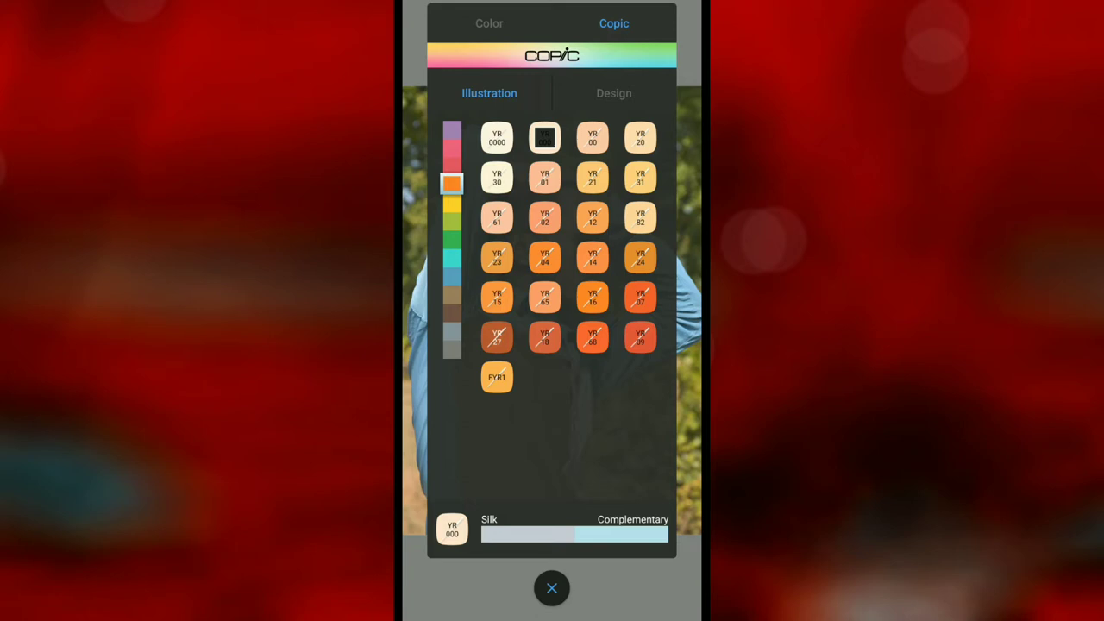
left_click(552, 588)
Step: Add a new layer above the photo and switch its blending to Soft Light
left_click(627, 19)
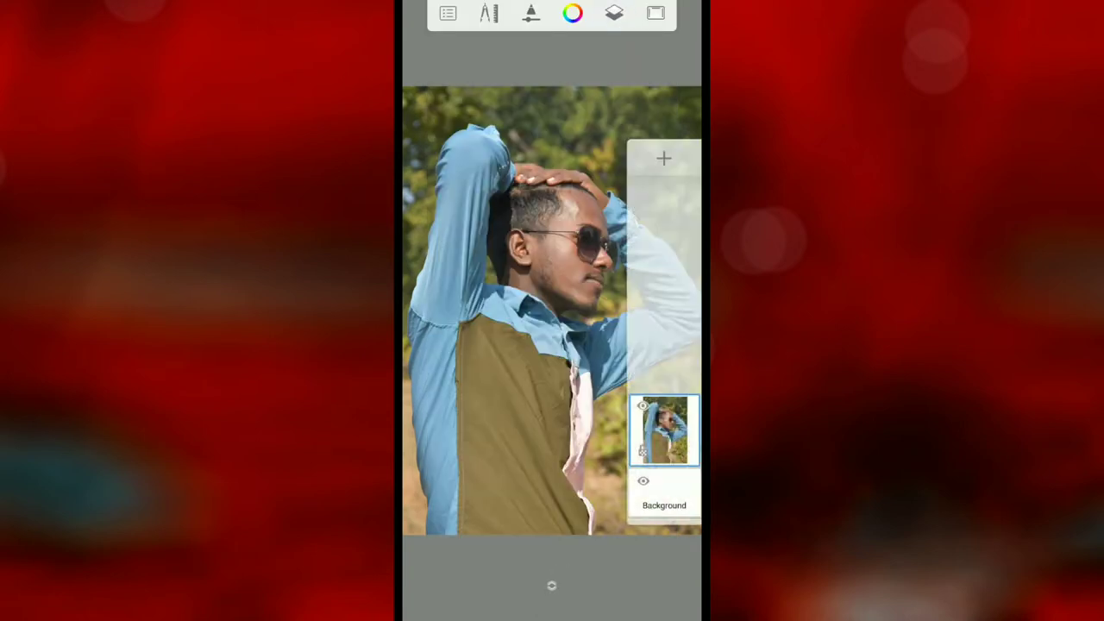
left_click(664, 158)
left_click(673, 360)
left_click(574, 316)
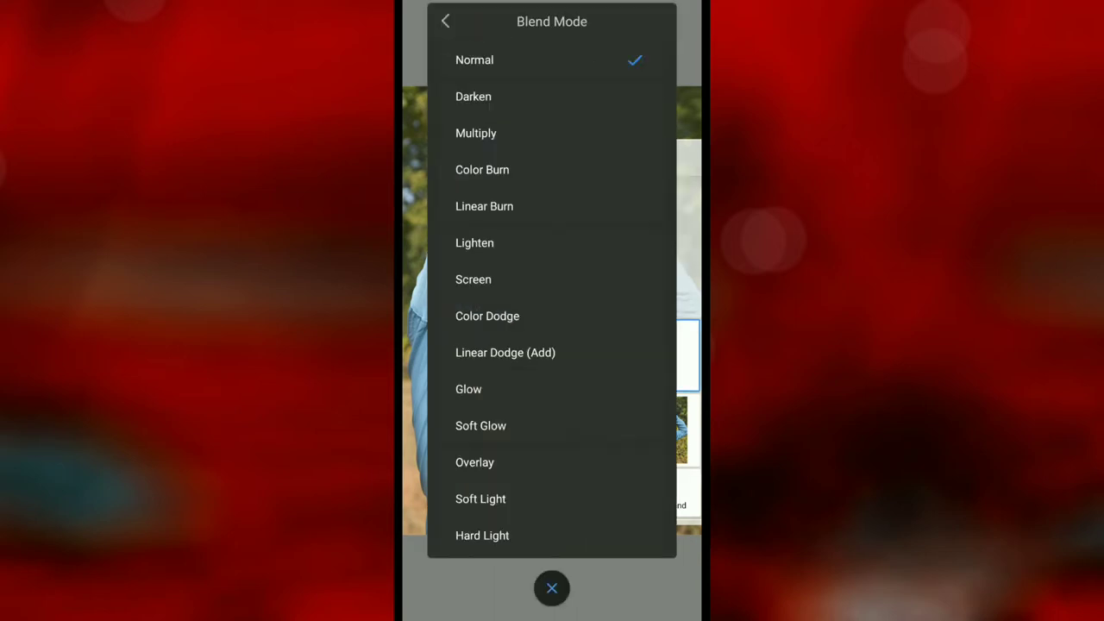
left_click_drag(560, 387, 560, 295)
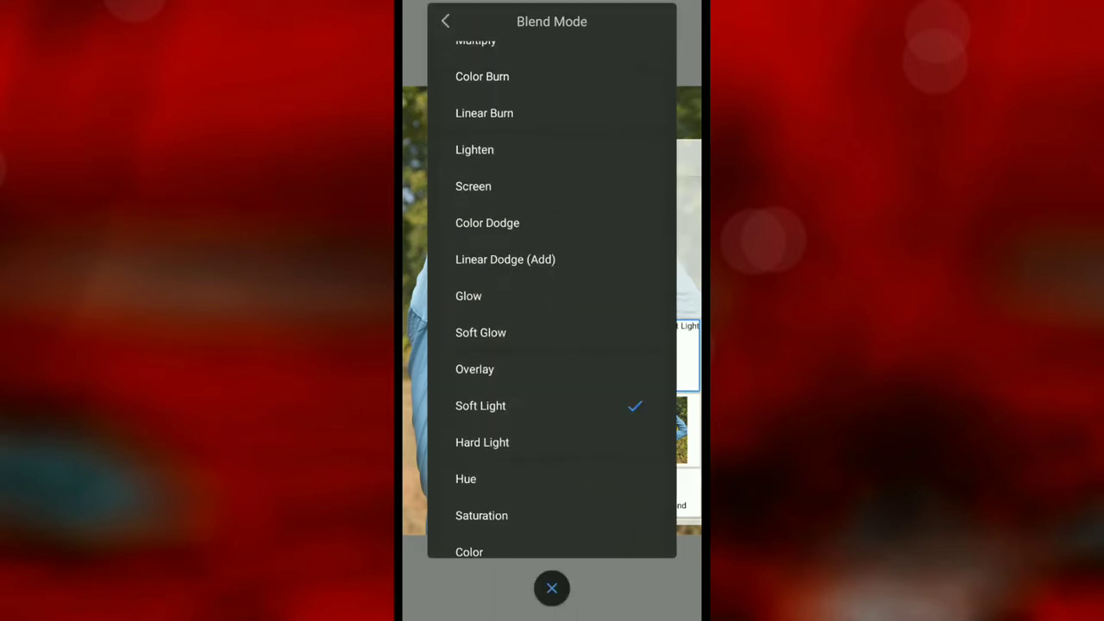
left_click(551, 587)
left_click(616, 113)
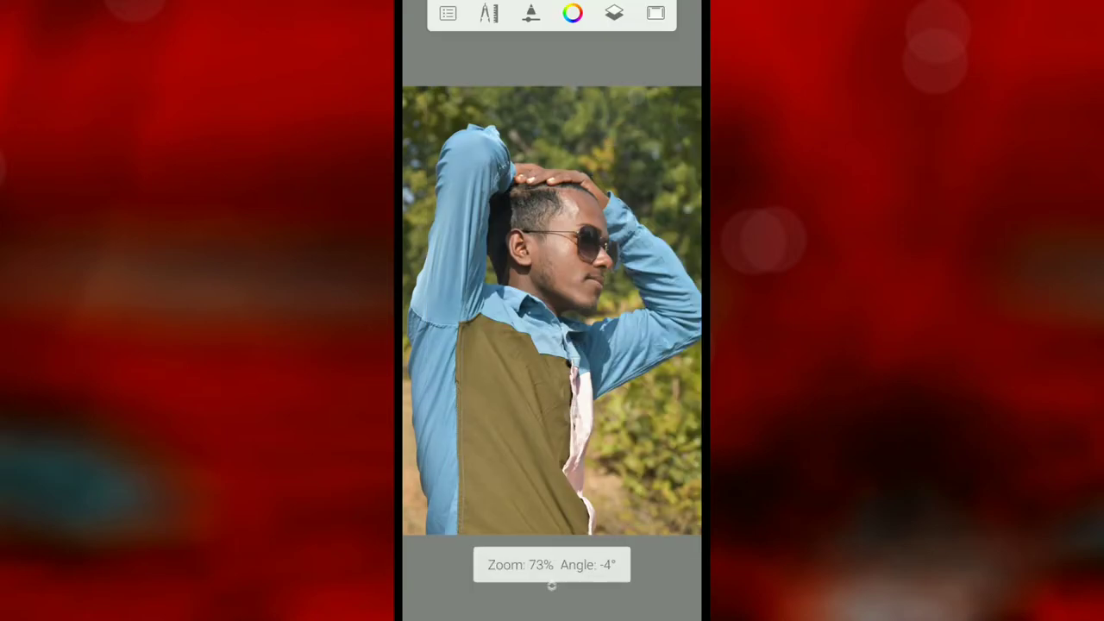
Step: Paint two pale strokes on the upper cheek and enlarge the brush to about 30
scroll(584, 255, "up", 5)
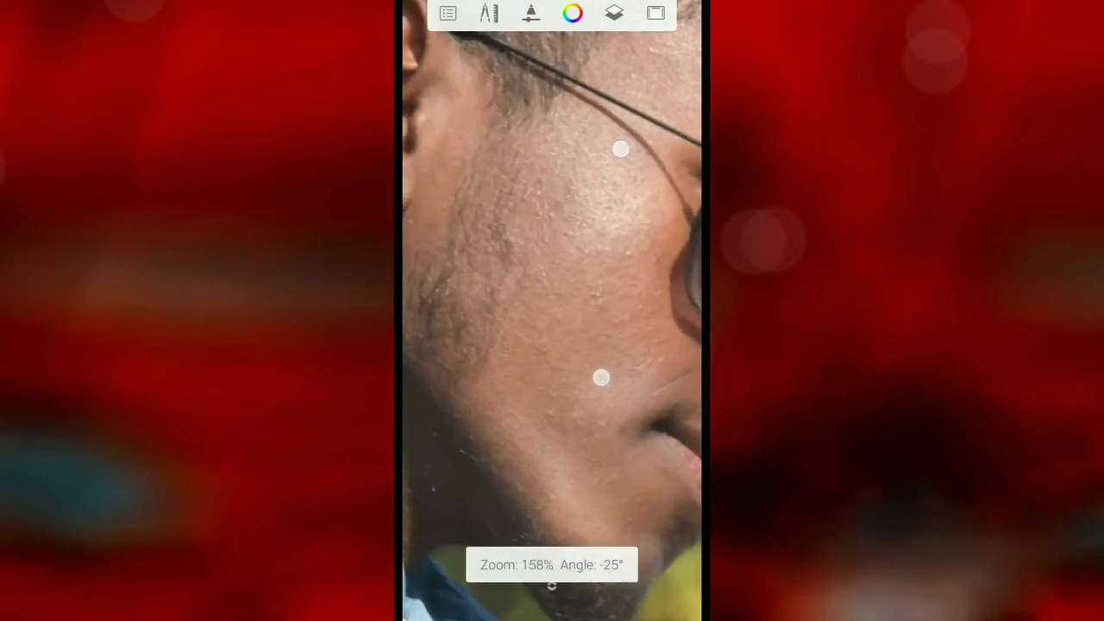
left_click_drag(570, 218, 550, 343)
left_click_drag(574, 176, 550, 315)
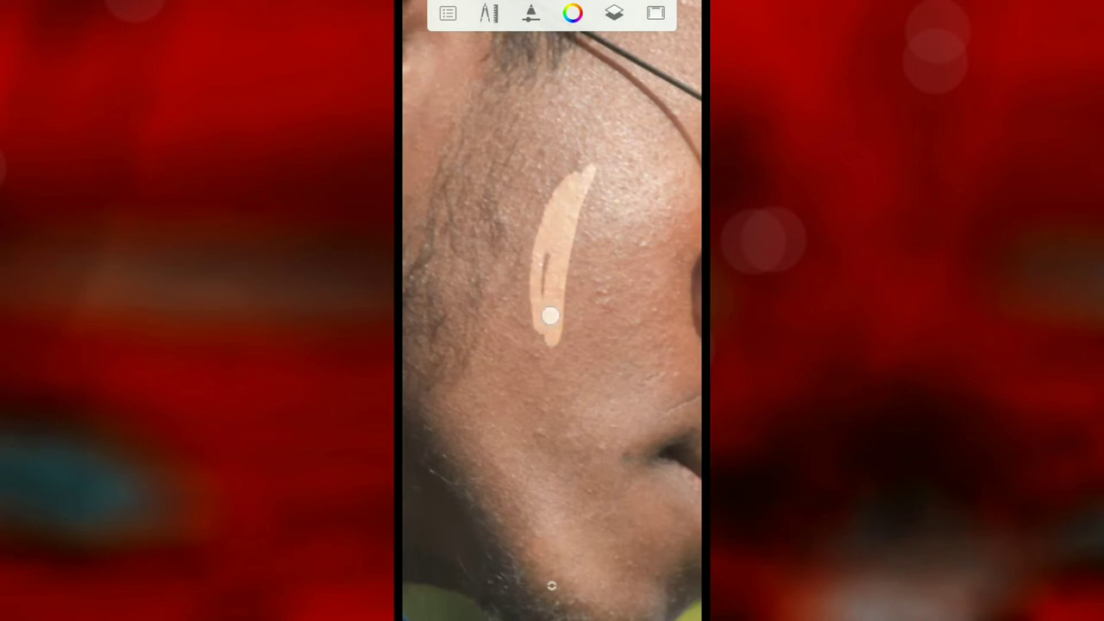
left_click(551, 586)
left_click_drag(551, 585, 551, 552)
Step: Brush a wide Silk skin-tone patch down the cheek and over the lower jaw
mouse_move(539, 216)
left_mouse_down()
mouse_move(555, 210)
mouse_move(531, 214)
mouse_move(540, 138)
mouse_move(572, 202)
mouse_move(584, 340)
mouse_move(556, 439)
mouse_move(513, 320)
mouse_move(544, 259)
mouse_move(636, 188)
left_mouse_up()
mouse_move(557, 268)
left_mouse_down()
mouse_move(546, 163)
mouse_move(534, 259)
mouse_move(532, 207)
mouse_move(520, 247)
mouse_move(534, 306)
left_mouse_up()
left_click_drag(542, 361, 518, 405)
scroll(561, 328, "up", 5)
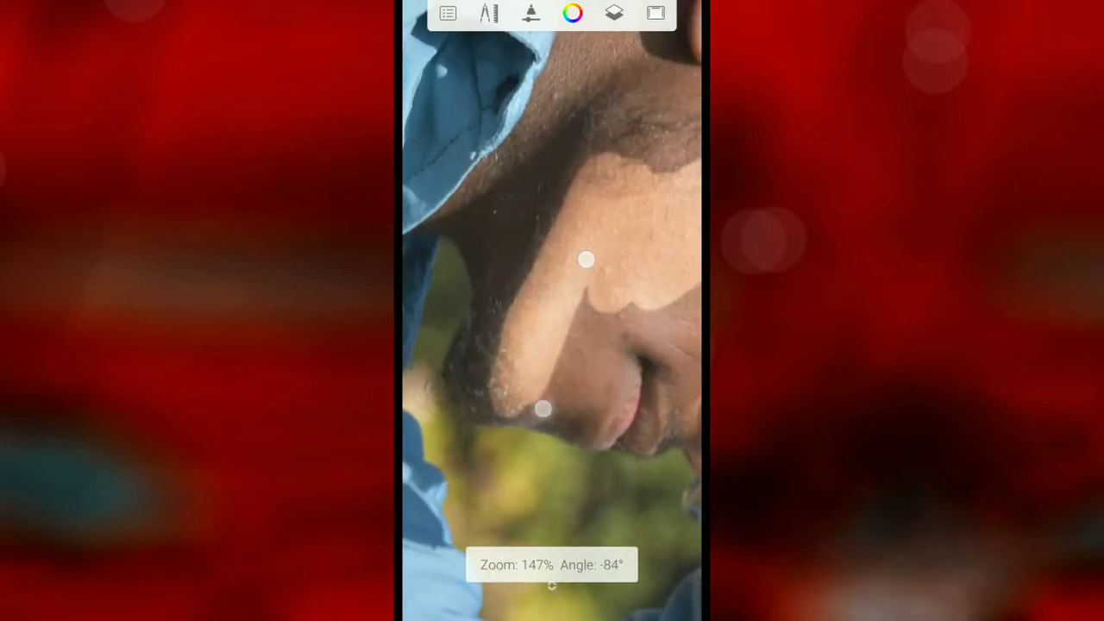
left_click_drag(574, 299, 550, 306)
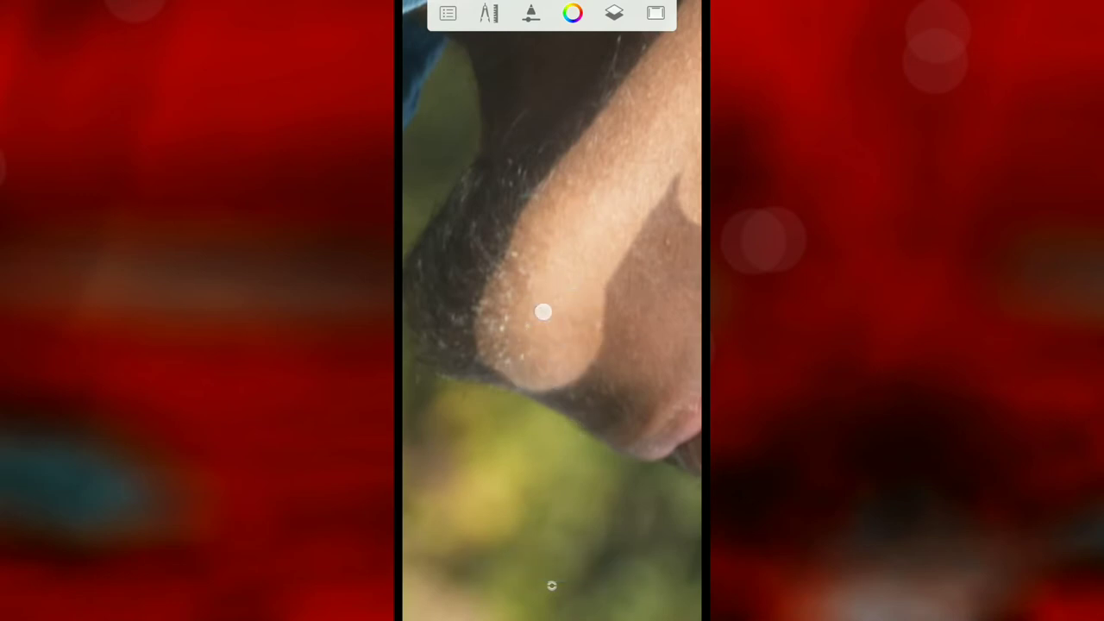
scroll(569, 345, "up", 5)
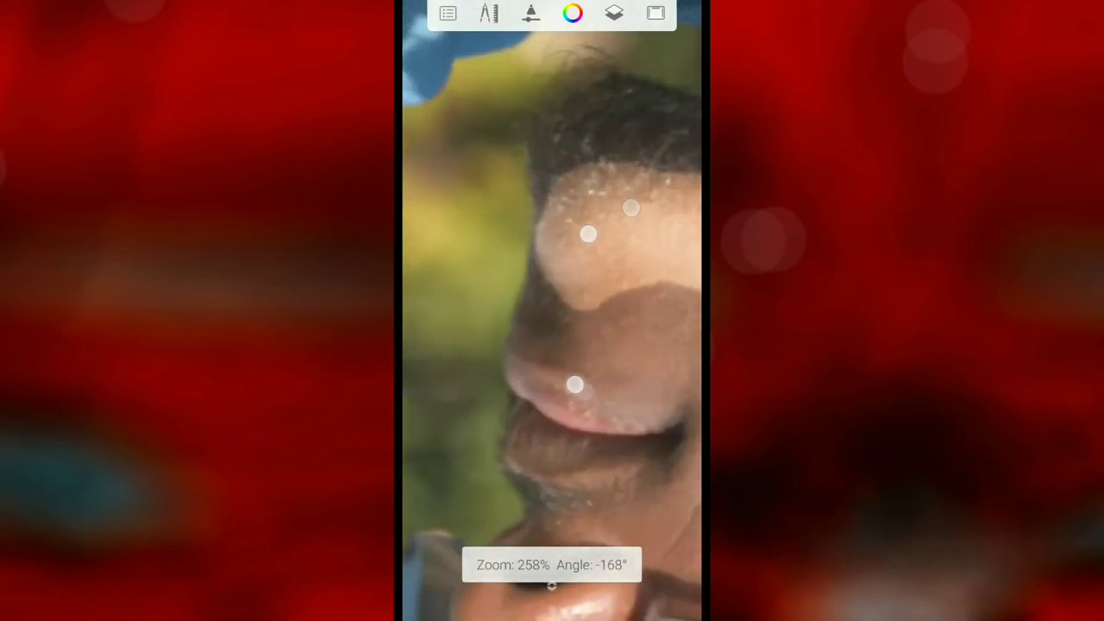
scroll(552, 311, "down", 5)
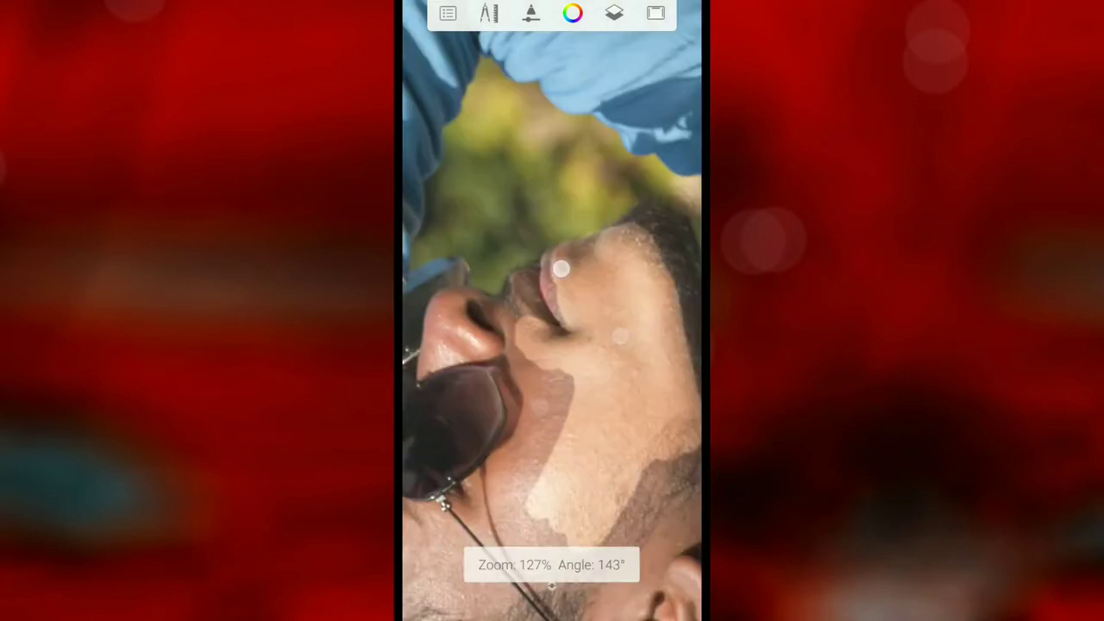
scroll(552, 310, "up", 5)
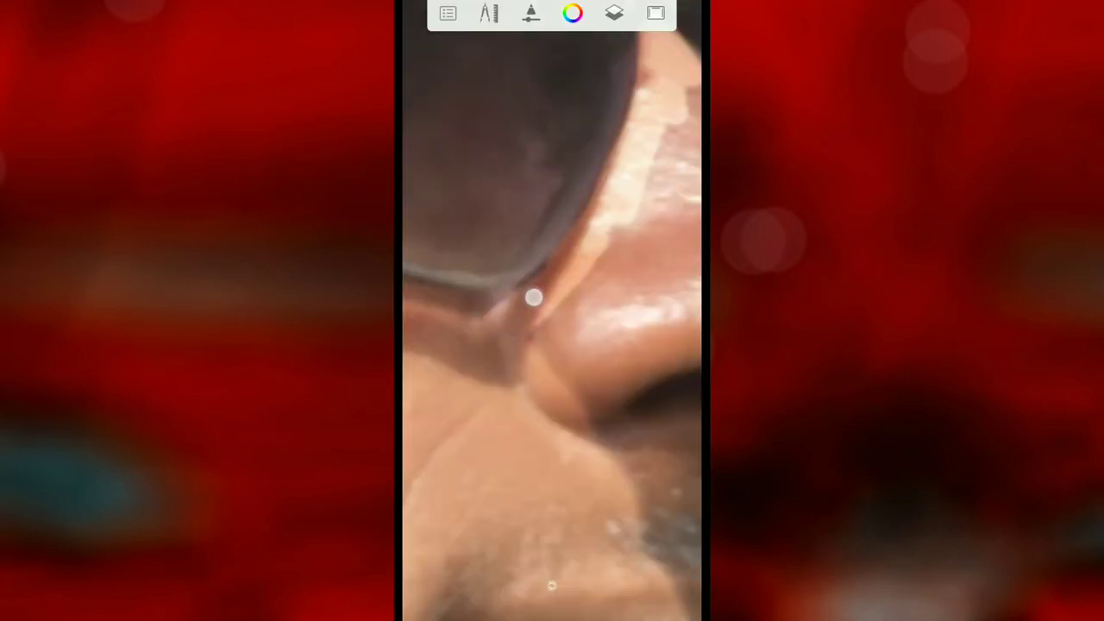
scroll(552, 311, "down", 2)
scroll(552, 310, "down", 3)
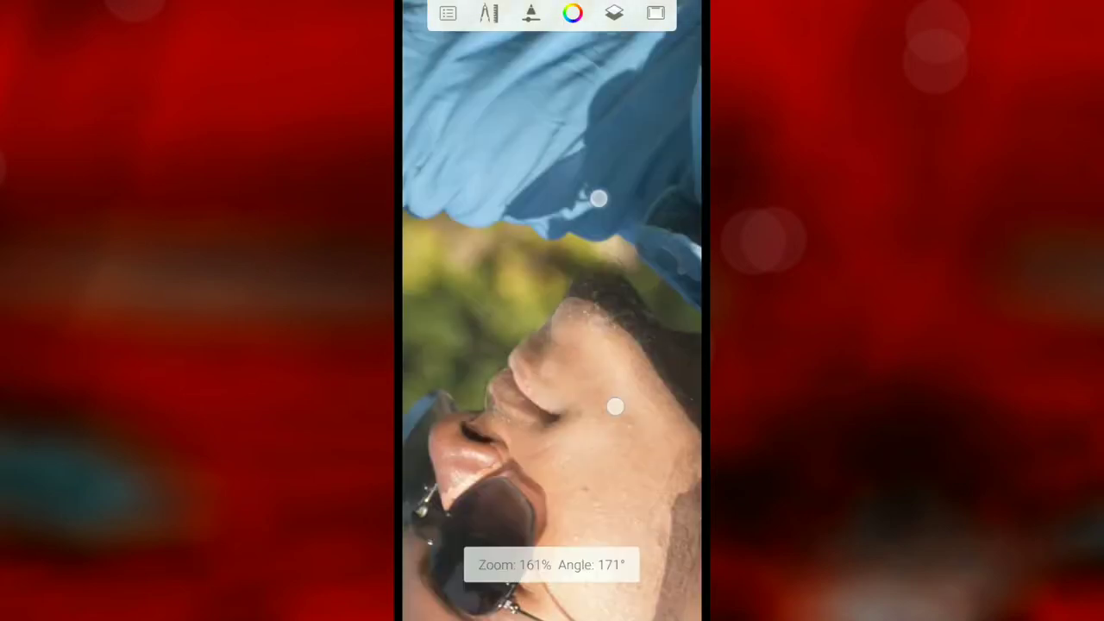
scroll(552, 310, "up", 3)
scroll(517, 316, "down", 2)
scroll(552, 310, "down", 3)
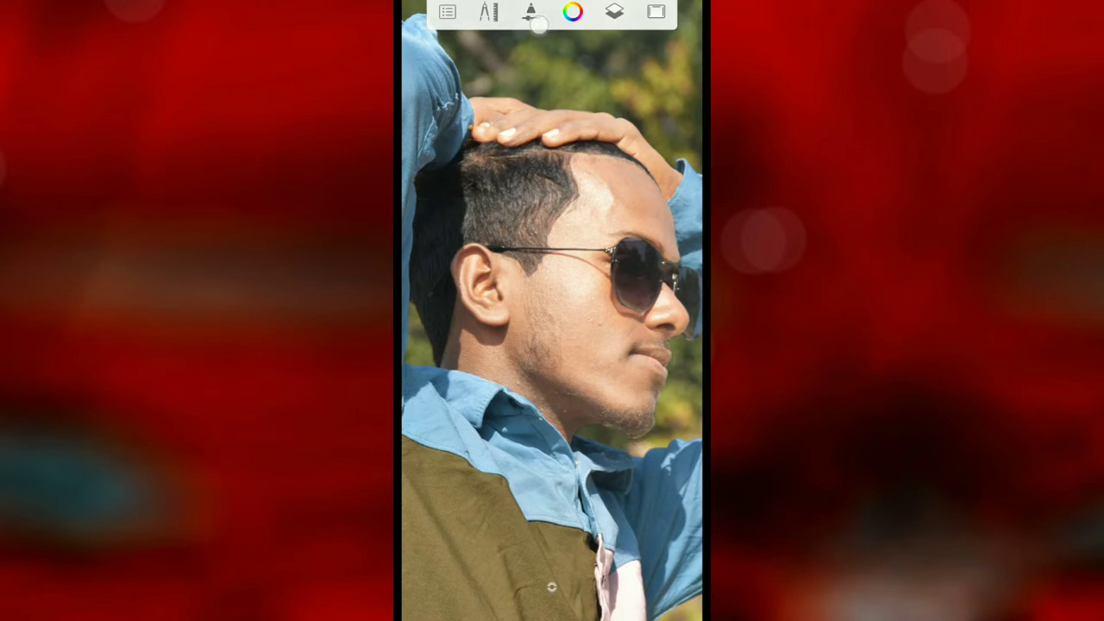
left_click(532, 13)
left_click(597, 382)
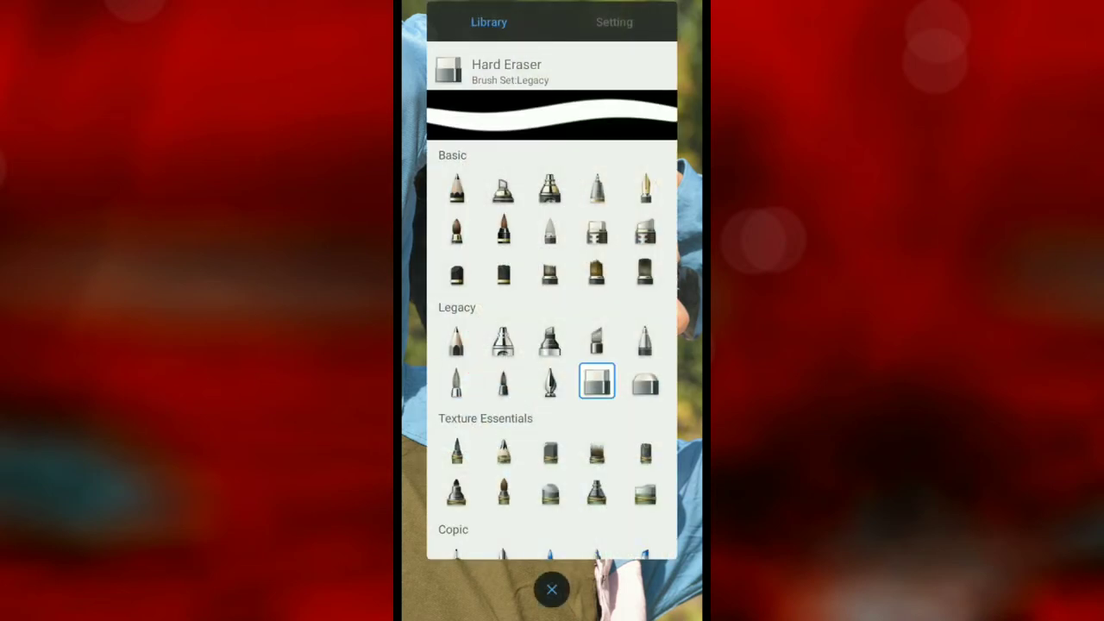
left_click(623, 25)
left_click_drag(605, 260, 470, 335)
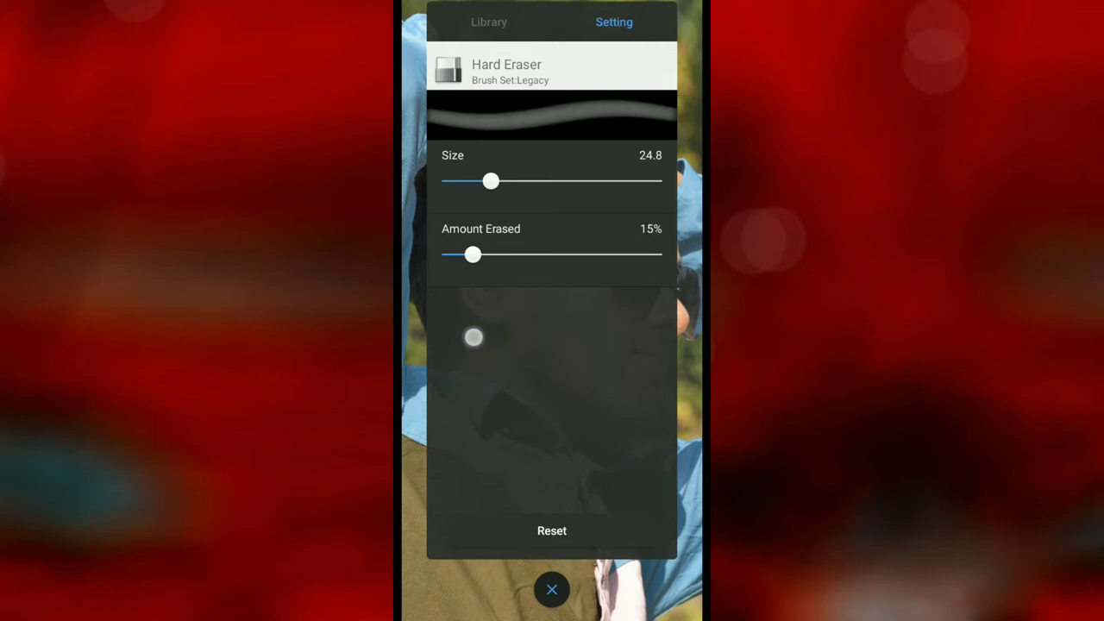
left_click(552, 589)
scroll(552, 310, "up", 2)
scroll(552, 310, "up", 3)
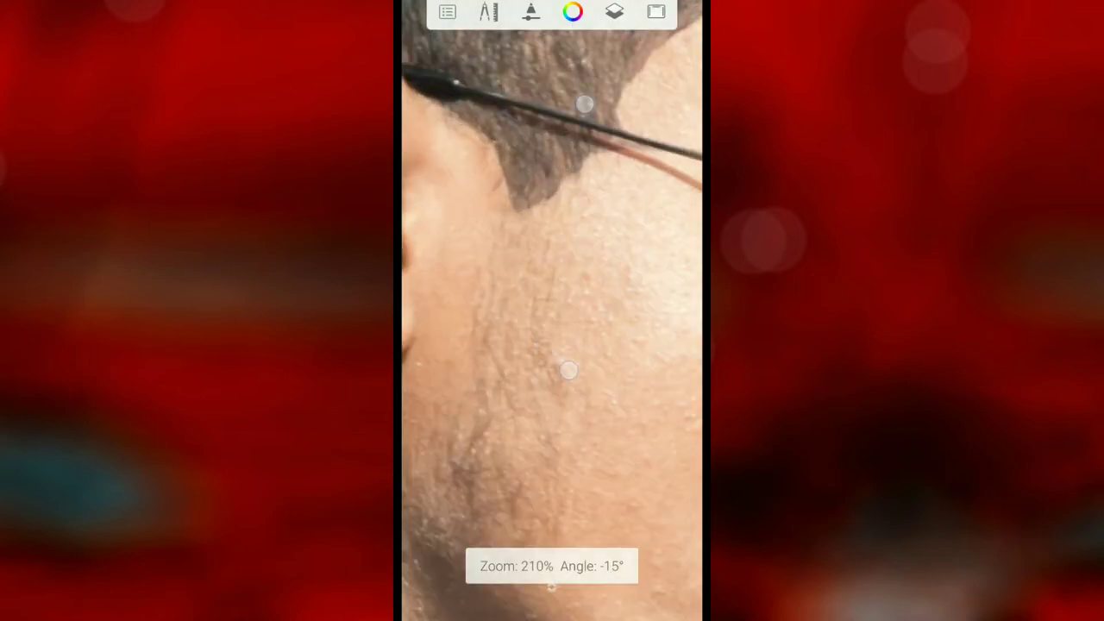
scroll(552, 311, "up", 2)
mouse_move(533, 226)
left_mouse_down()
mouse_move(495, 306)
mouse_move(509, 328)
mouse_move(547, 293)
left_mouse_up()
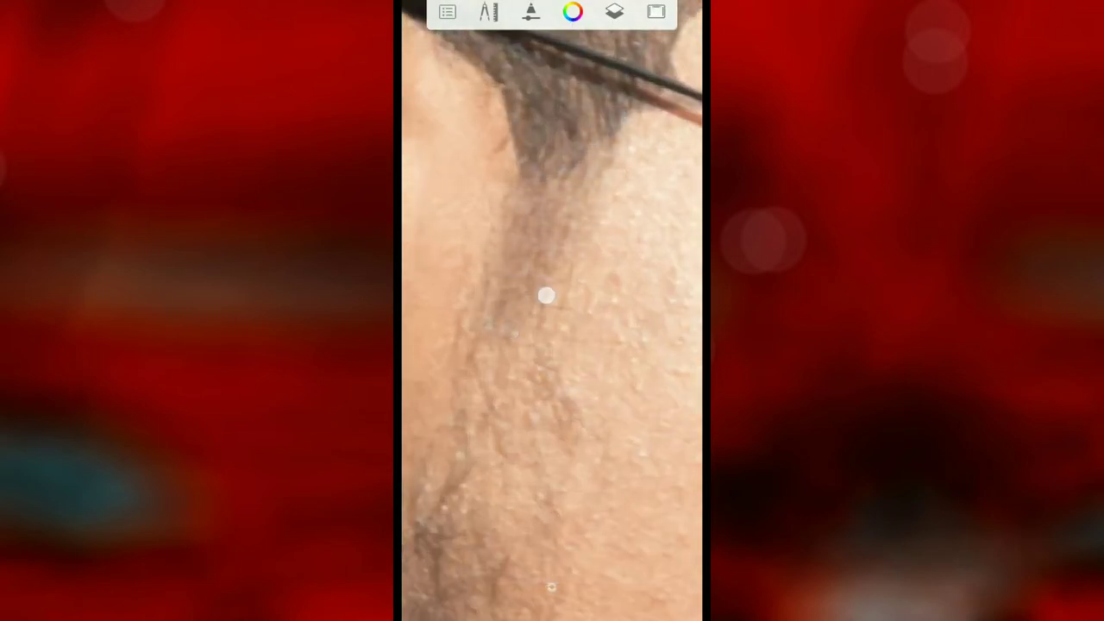
scroll(600, 237, "down", 2)
scroll(600, 236, "up", 1)
mouse_move(561, 190)
left_mouse_down()
mouse_move(526, 263)
mouse_move(564, 330)
left_mouse_up()
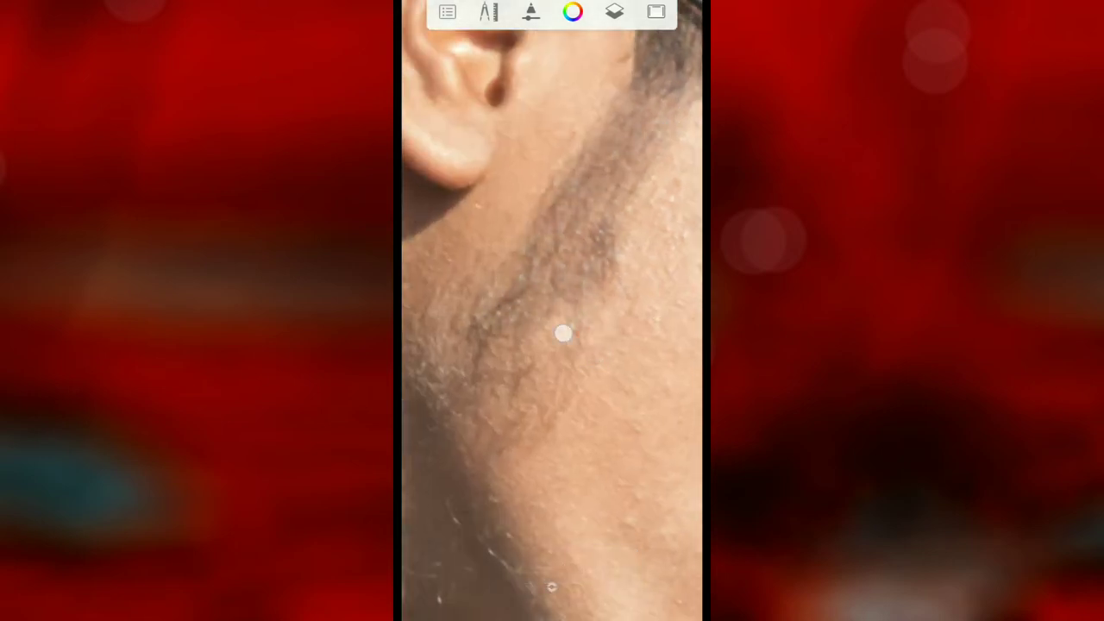
scroll(633, 247, "down", 2)
scroll(633, 248, "up", 2)
mouse_move(595, 202)
left_mouse_down()
mouse_move(535, 298)
mouse_move(581, 365)
mouse_move(594, 355)
left_mouse_up()
scroll(603, 285, "down", 2)
scroll(627, 276, "up", 3)
scroll(627, 276, "down", 1)
left_click_drag(570, 146, 542, 348)
left_click_drag(552, 586, 527, 589)
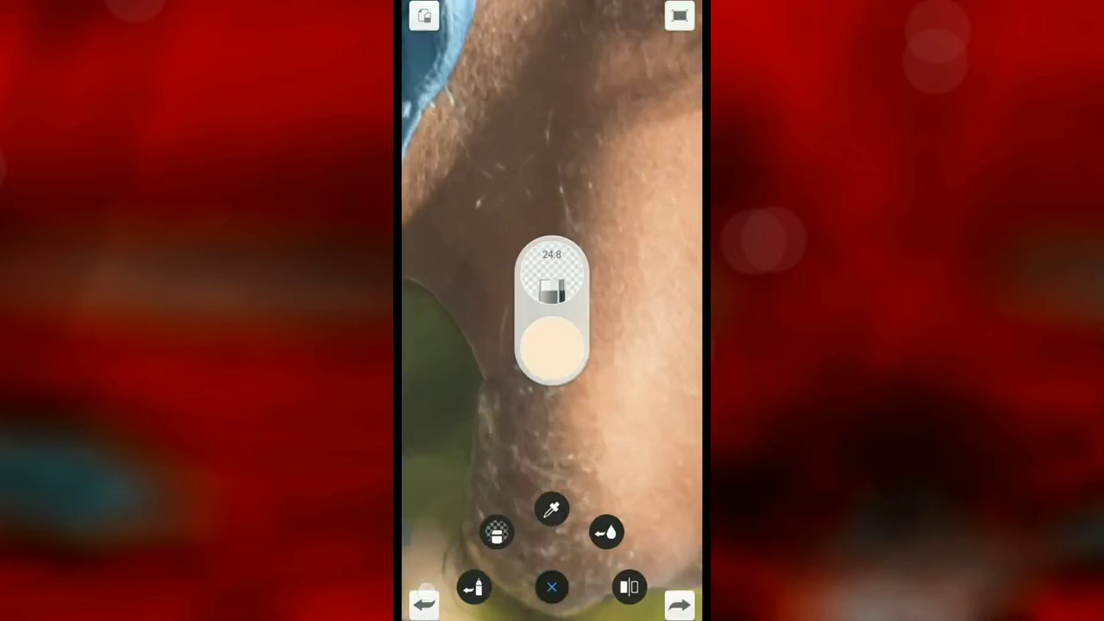
scroll(552, 249, "up", 2)
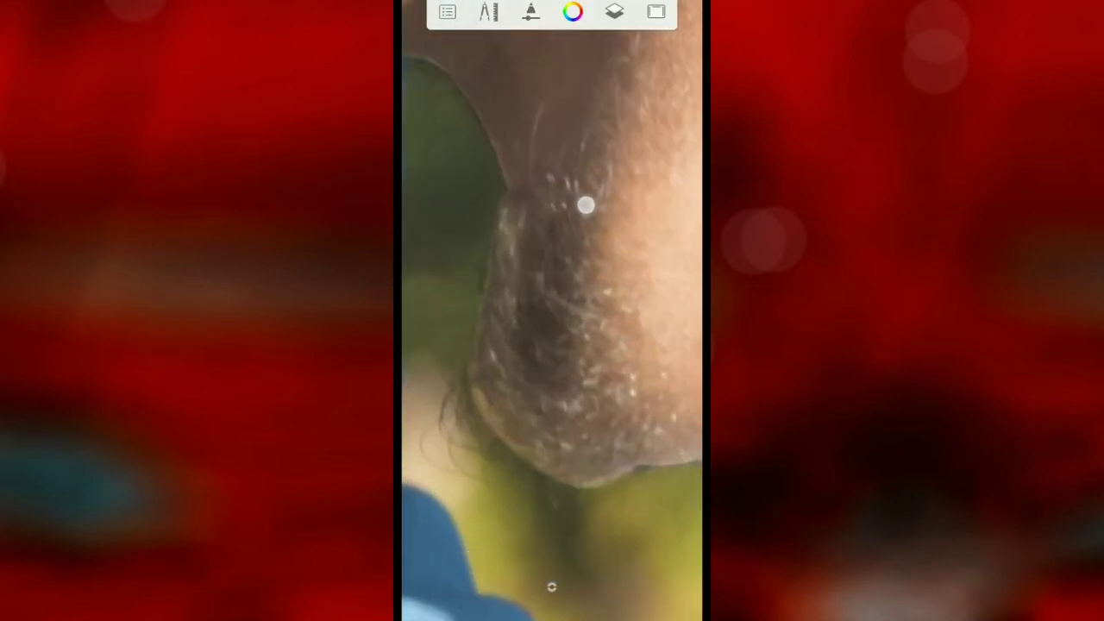
left_click(534, 579)
left_click(497, 394)
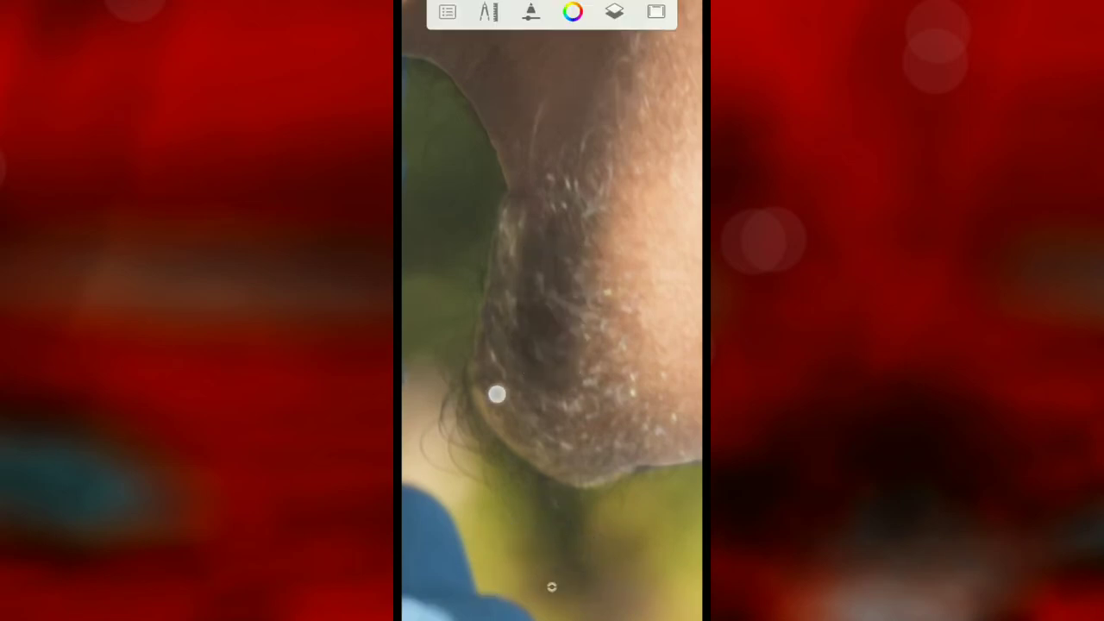
scroll(565, 397, "up", 2)
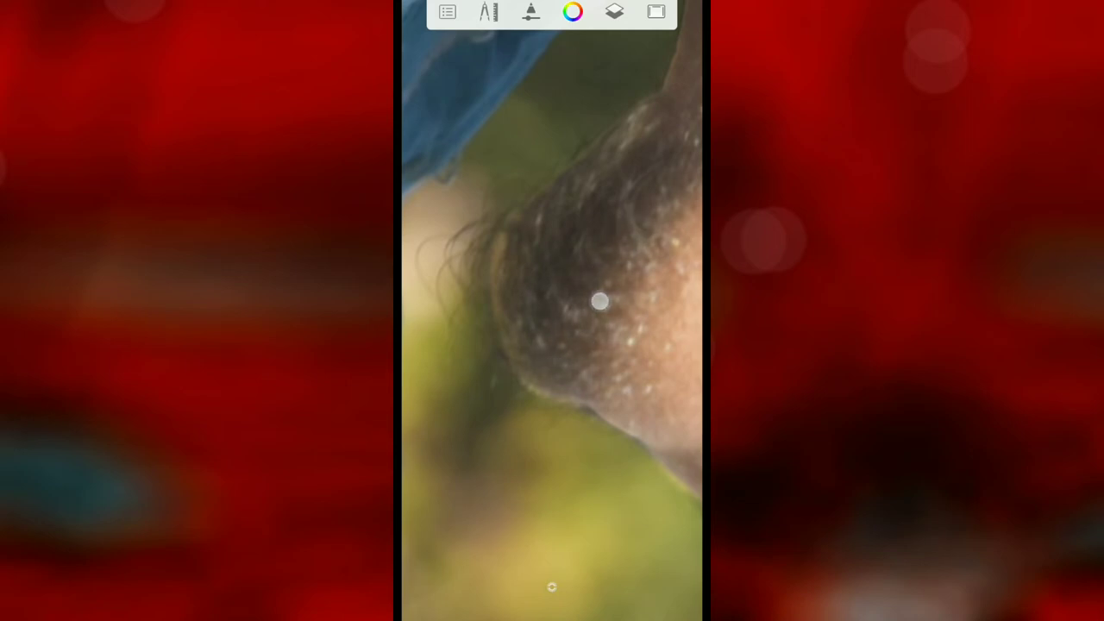
scroll(599, 301, "down", 3)
scroll(639, 259, "down", 1)
scroll(607, 266, "up", 2)
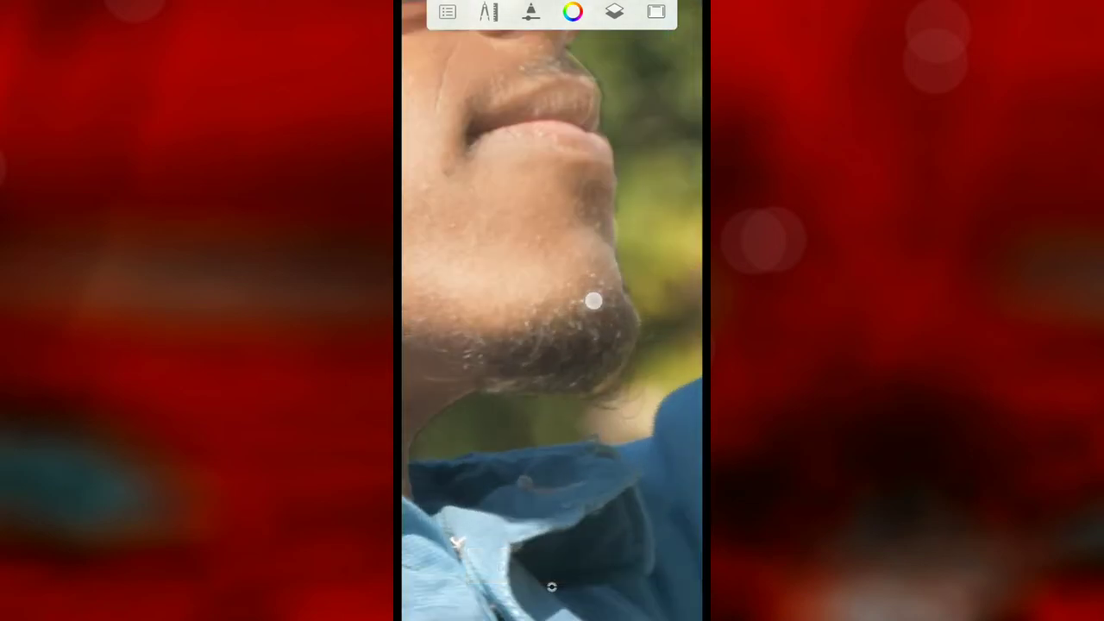
scroll(603, 285, "up", 2)
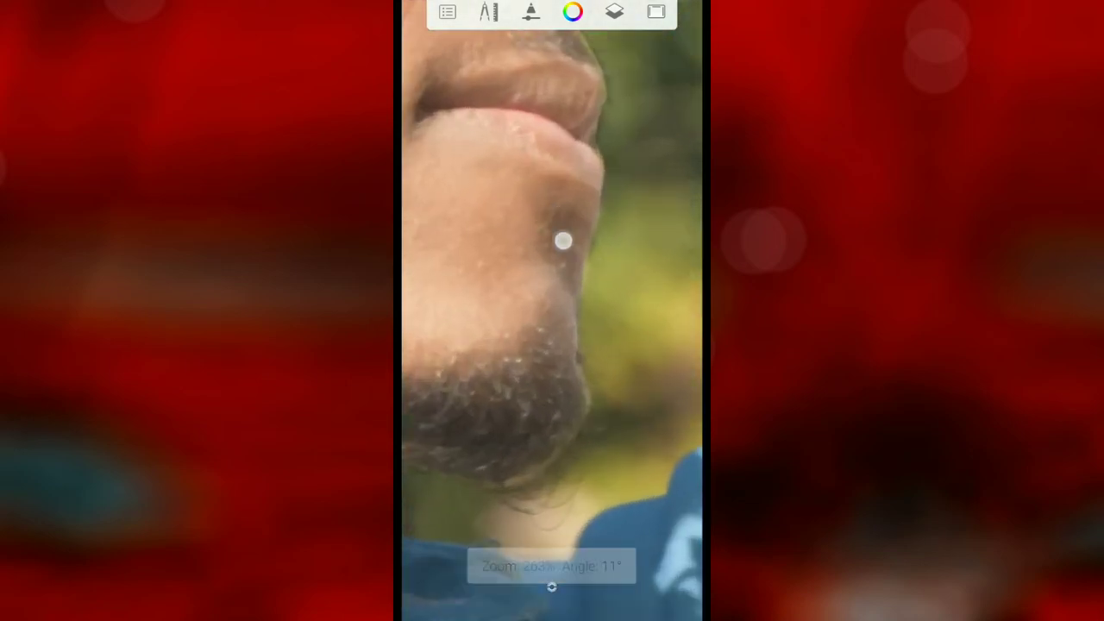
scroll(561, 245, "down", 2)
scroll(592, 320, "down", 2)
Step: Zoom in on the cheek by the sideburn and adjust the eraser with the puck
scroll(595, 297, "down", 1)
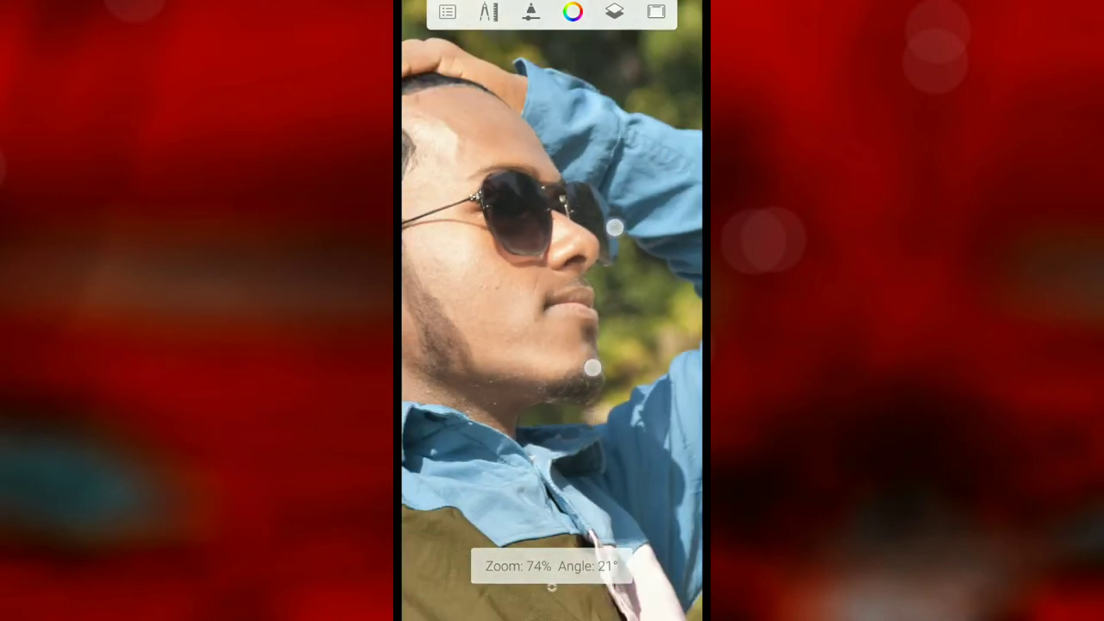
scroll(598, 284, "up", 3)
scroll(598, 285, "up", 2)
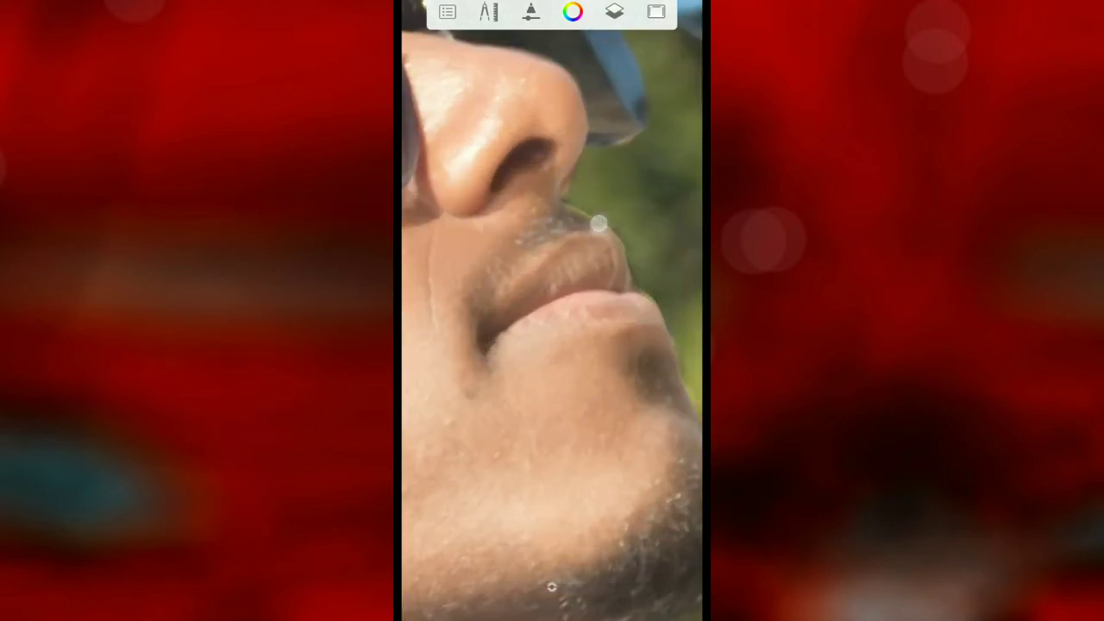
scroll(591, 302, "up", 2)
scroll(558, 300, "down", 2)
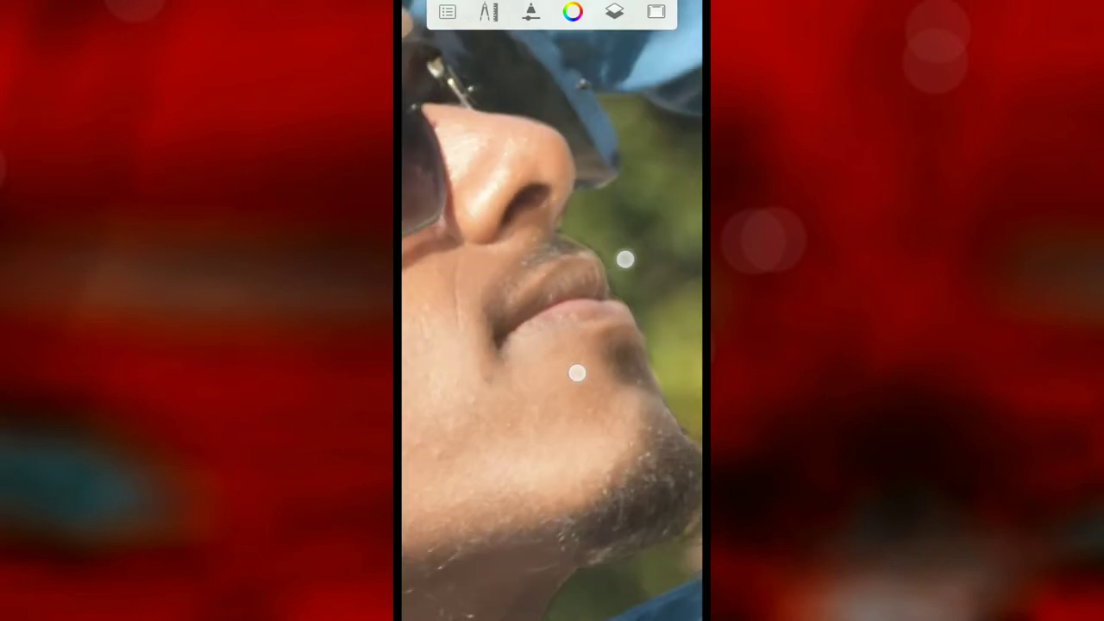
scroll(596, 301, "down", 2)
scroll(595, 302, "down", 1)
scroll(609, 298, "up", 2)
scroll(609, 296, "up", 2)
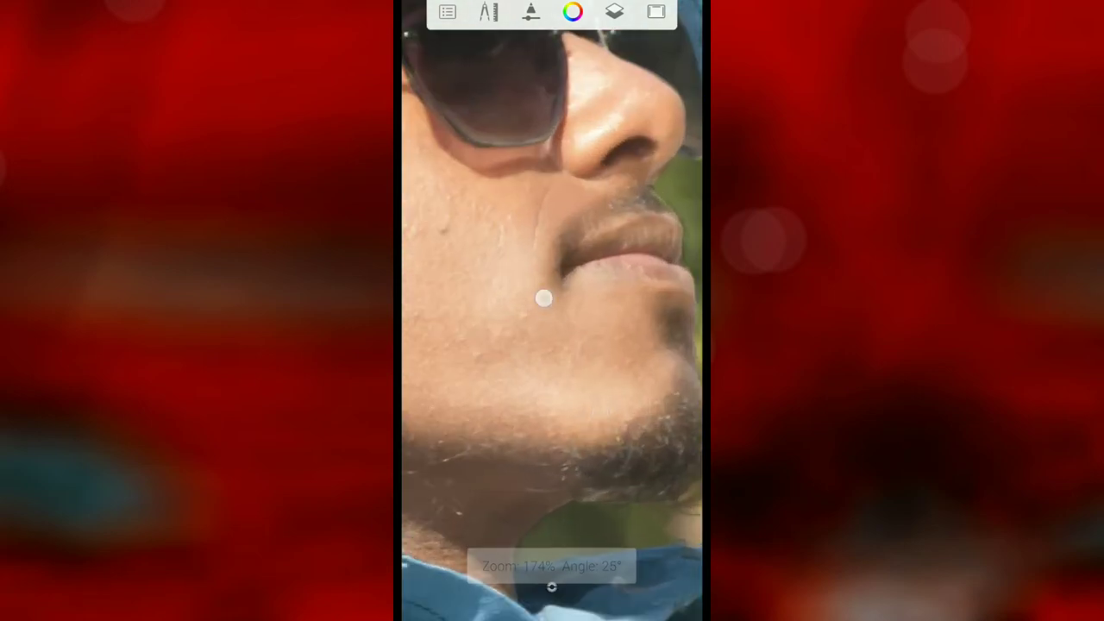
scroll(587, 298, "down", 2)
scroll(552, 302, "down", 3)
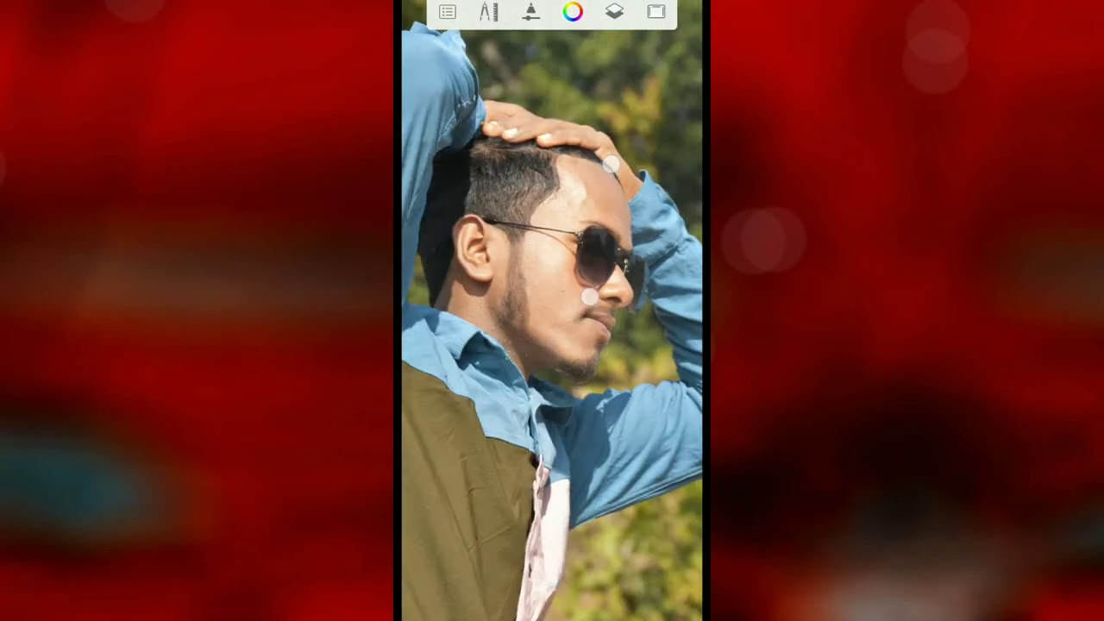
scroll(554, 211, "up", 2)
scroll(554, 211, "up", 2)
scroll(535, 190, "up", 2)
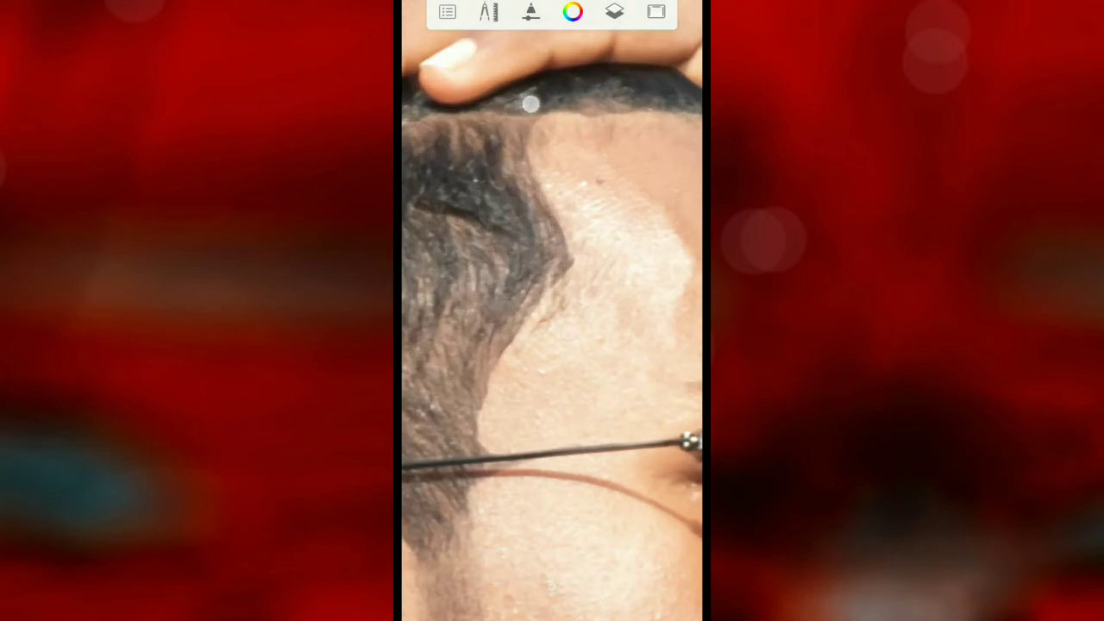
scroll(592, 331, "up", 1)
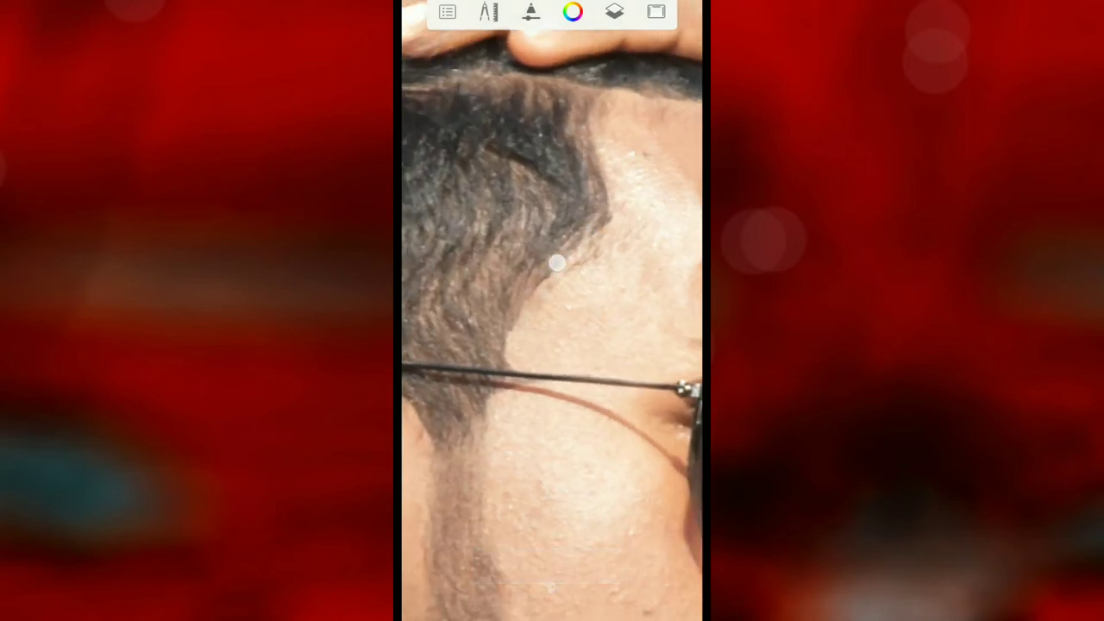
scroll(594, 285, "down", 2)
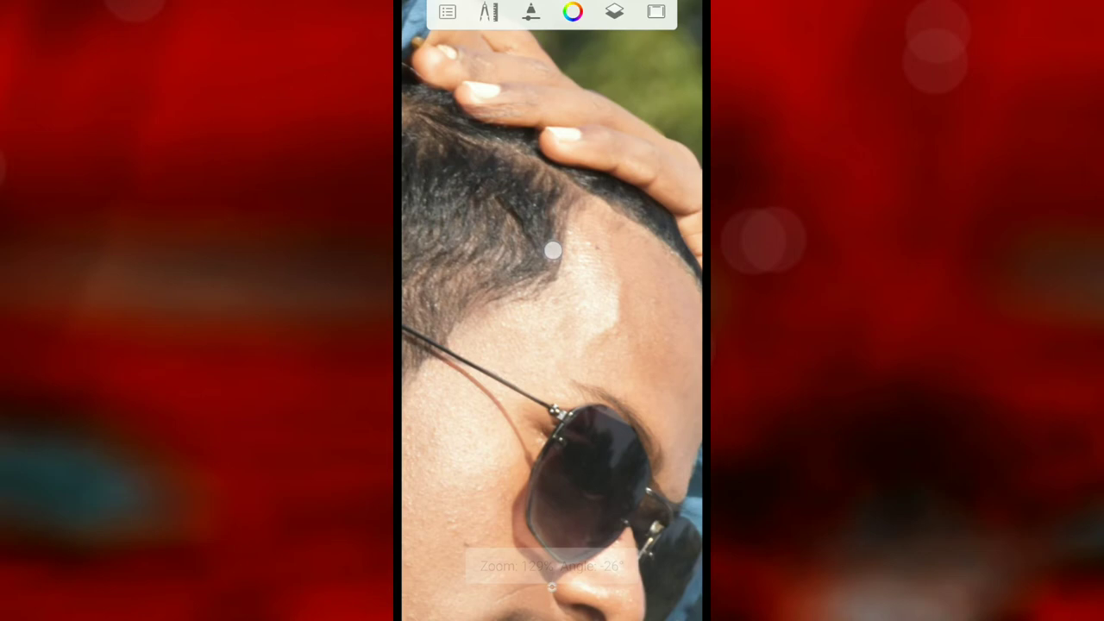
scroll(626, 271, "down", 1)
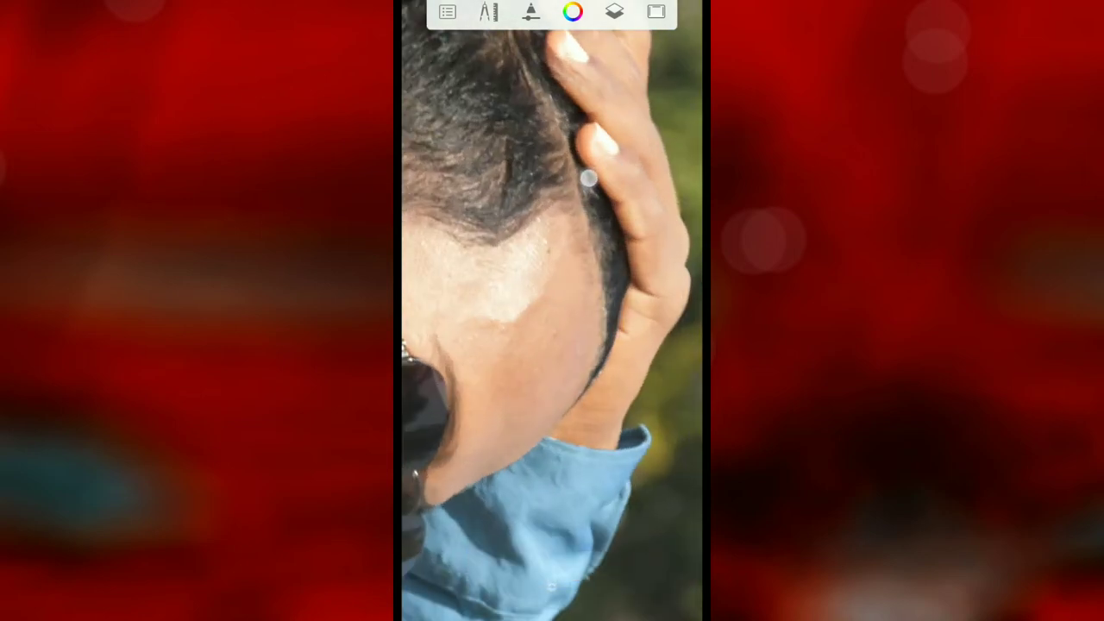
scroll(588, 177, "down", 1)
scroll(577, 294, "down", 2)
scroll(578, 293, "down", 1)
scroll(577, 207, "down", 1)
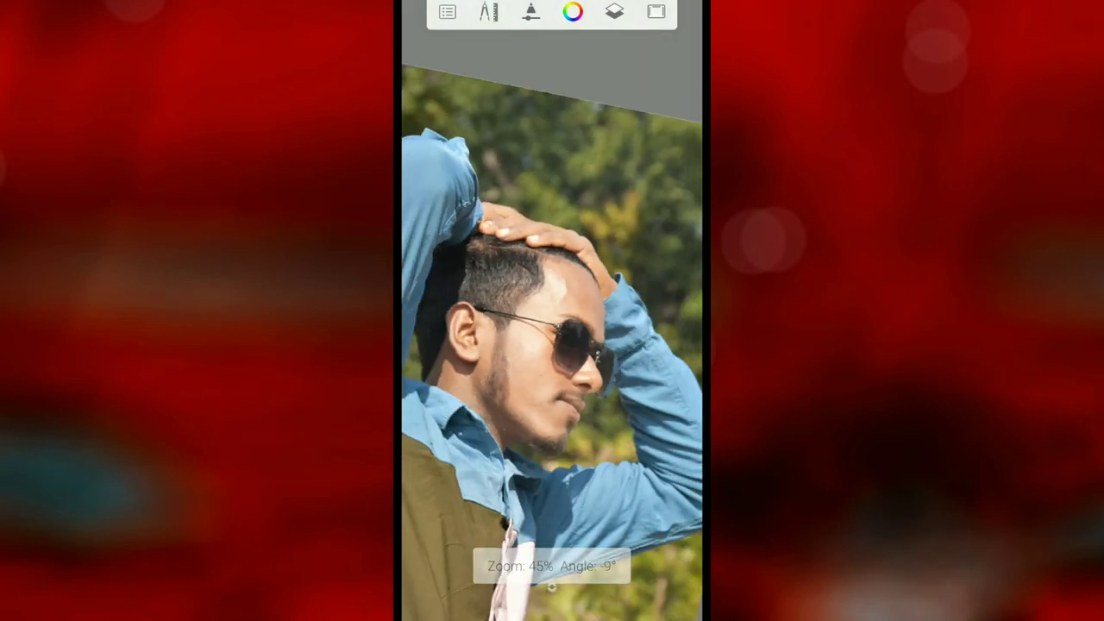
scroll(552, 284, "up", 2)
scroll(535, 259, "up", 2)
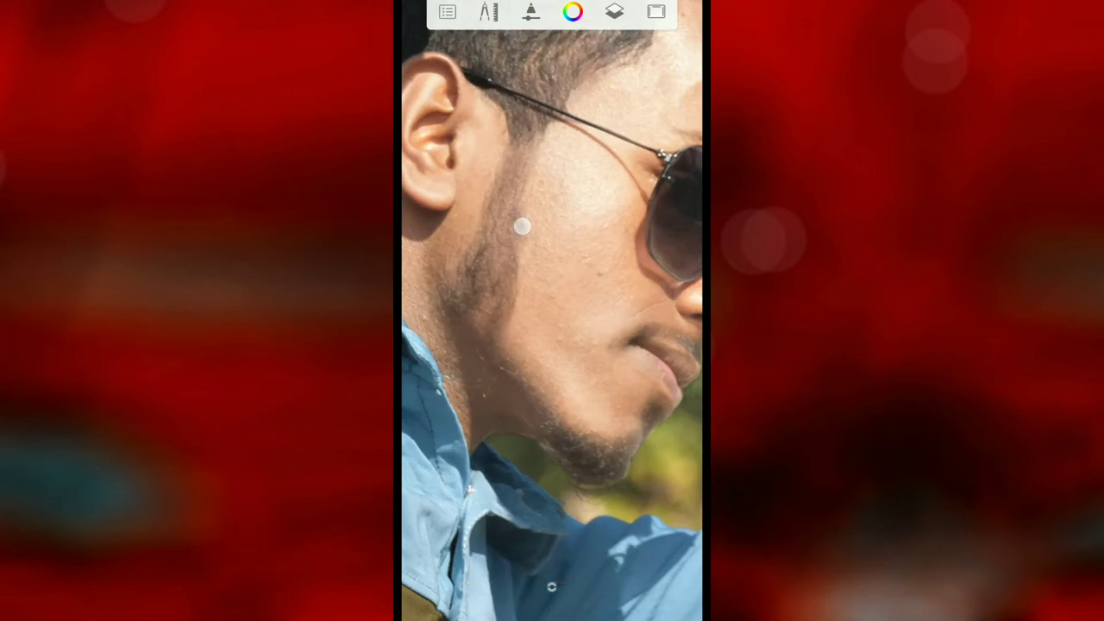
scroll(522, 226, "down", 1)
scroll(552, 301, "up", 2)
left_click_drag(552, 586, 455, 401)
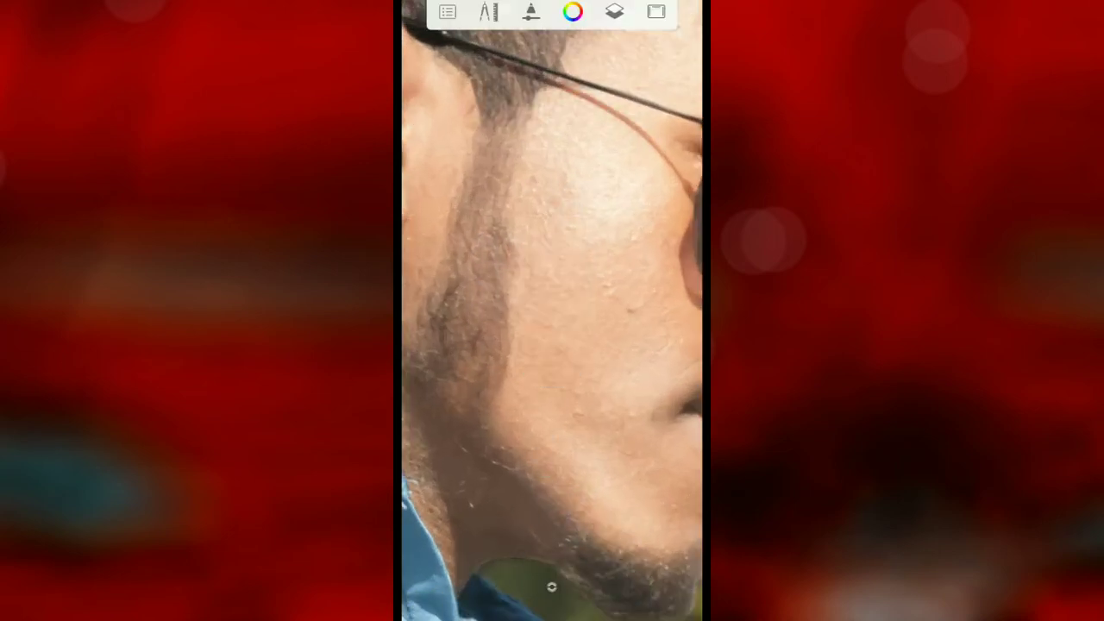
mouse_move(546, 583)
left_mouse_down()
mouse_move(478, 221)
mouse_move(496, 215)
mouse_move(441, 387)
mouse_move(540, 428)
left_mouse_up()
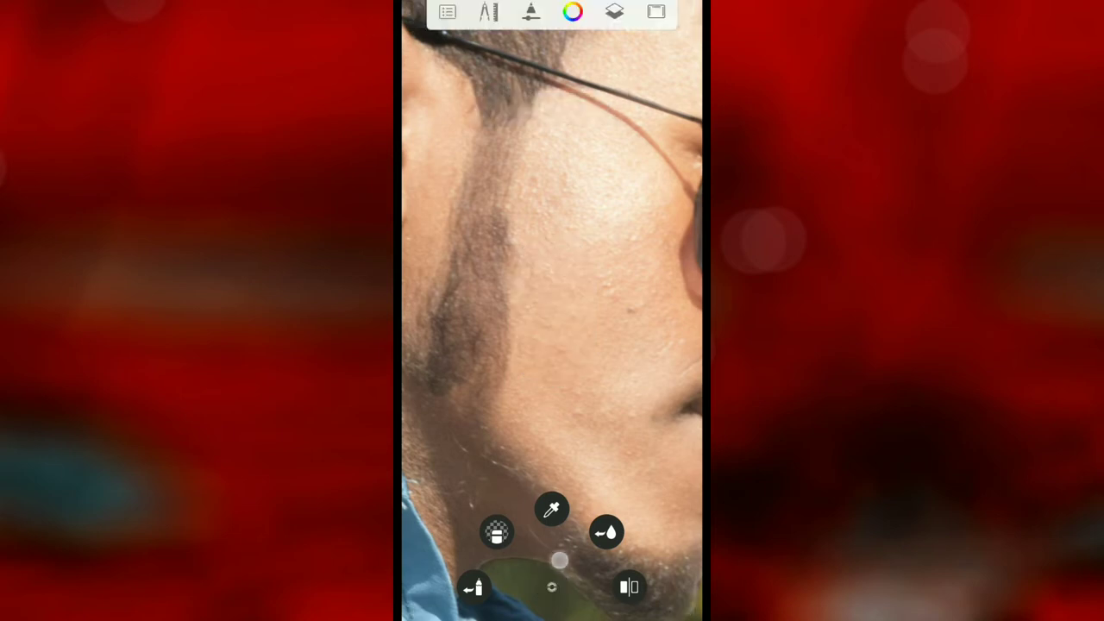
left_click(466, 317)
Step: Swap the Hard Eraser for the Paintbrush from the brush library
scroll(552, 310, "down", 5)
scroll(552, 311, "down", 2)
scroll(552, 311, "down", 1)
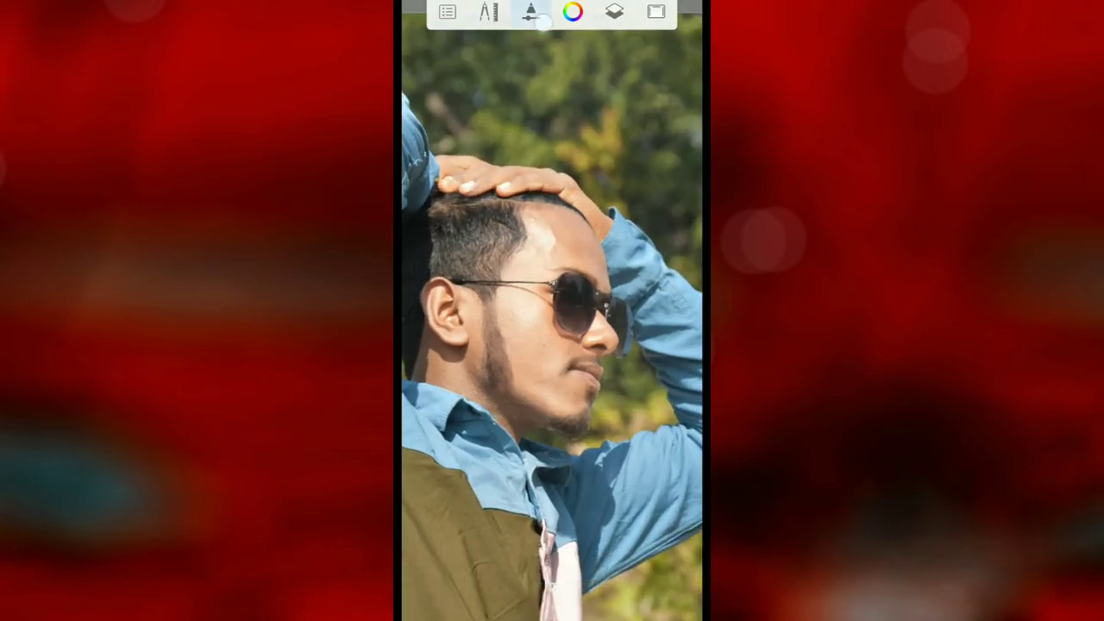
left_click(530, 12)
left_click(488, 22)
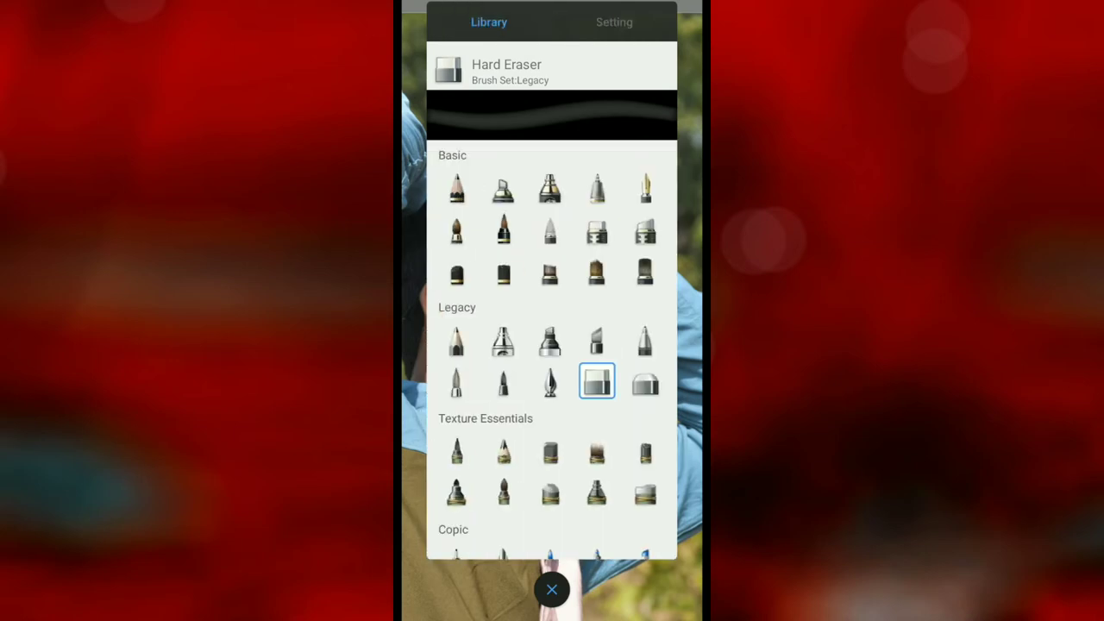
left_click(457, 382)
left_click(552, 590)
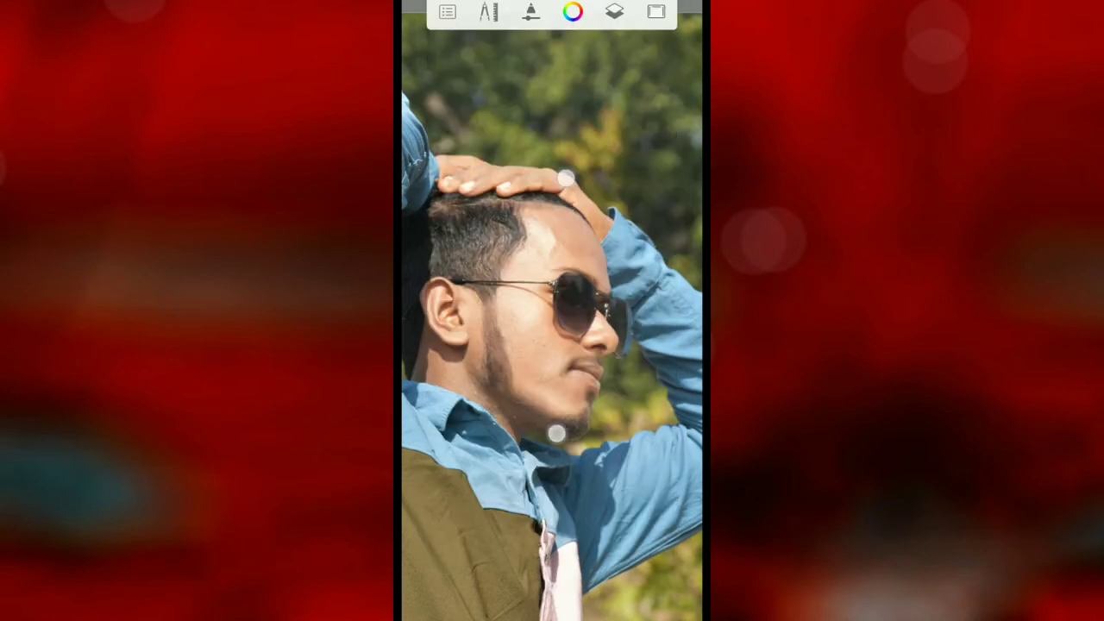
Step: Try a faint 10% opacity stroke, then raise the brush opacity to 100%
scroll(536, 330, "up", 5)
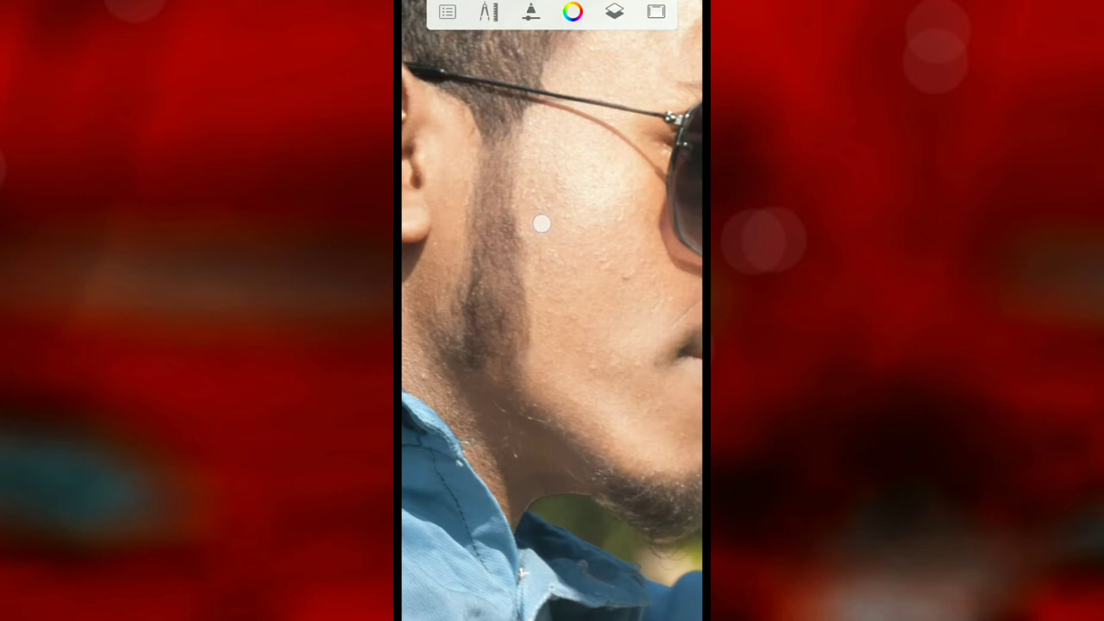
left_click_drag(552, 310, 552, 328)
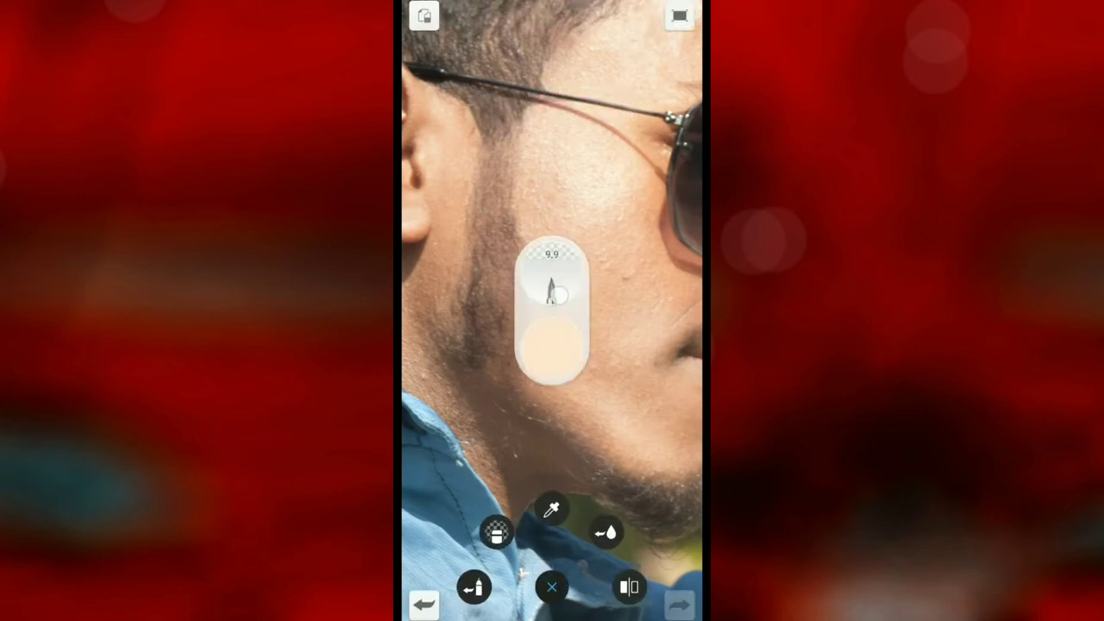
left_click_drag(515, 278, 510, 220)
left_click(538, 292)
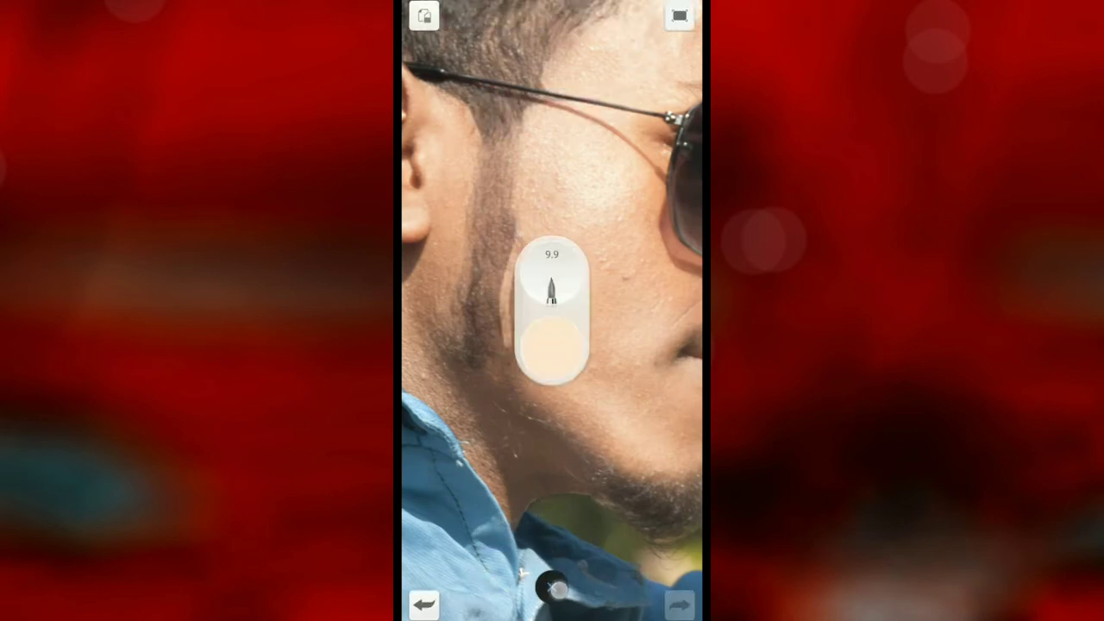
left_click_drag(557, 269, 559, 321)
left_click(552, 302)
left_click(552, 302)
left_click_drag(552, 270, 582, 148)
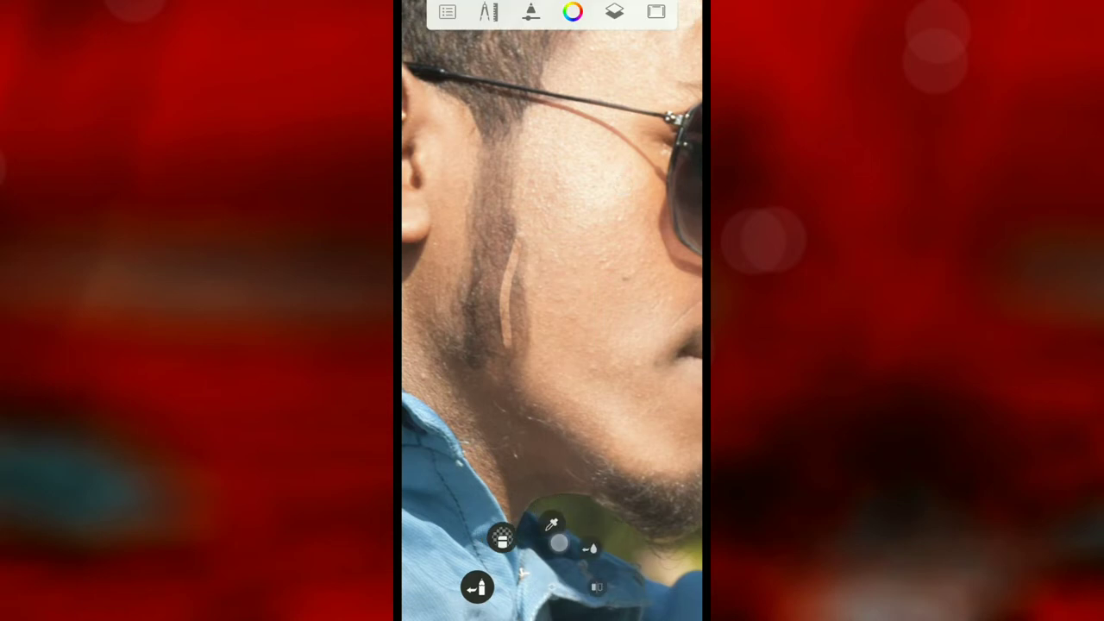
Step: Paint light skin-tone strokes over the dark cheek mark and its edges
scroll(552, 310, "up", 5)
left_click_drag(532, 192, 507, 337)
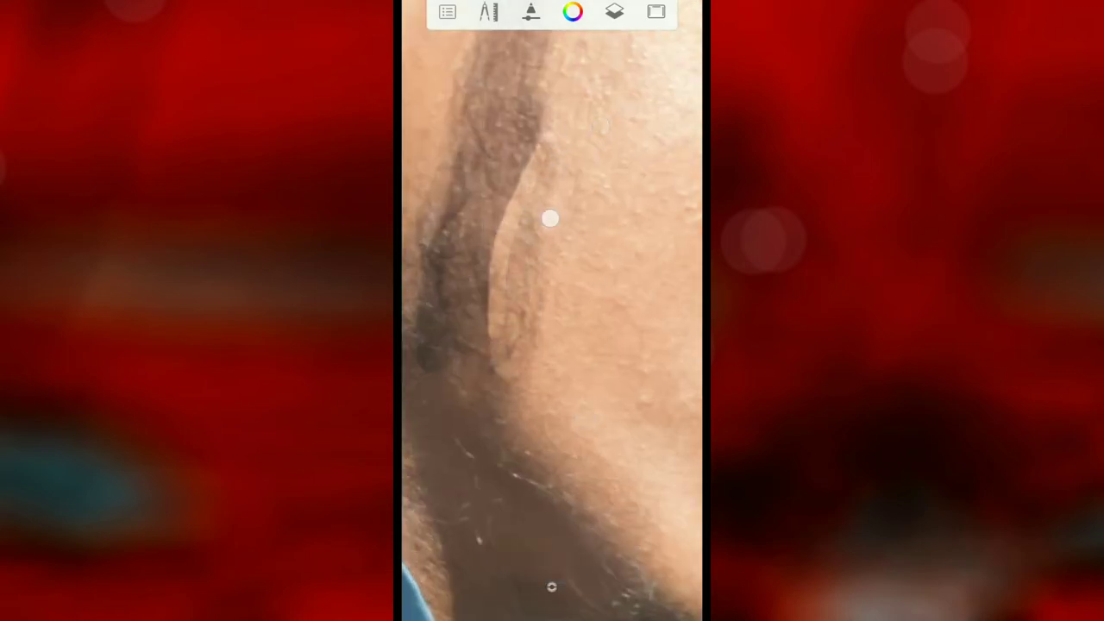
mouse_move(524, 194)
left_mouse_down()
mouse_move(496, 289)
mouse_move(672, 269)
left_mouse_up()
scroll(557, 353, "down", 3)
mouse_move(527, 365)
left_mouse_down()
mouse_move(471, 382)
mouse_move(491, 207)
mouse_move(434, 316)
left_mouse_up()
scroll(518, 343, "down", 1)
scroll(535, 328, "down", 3)
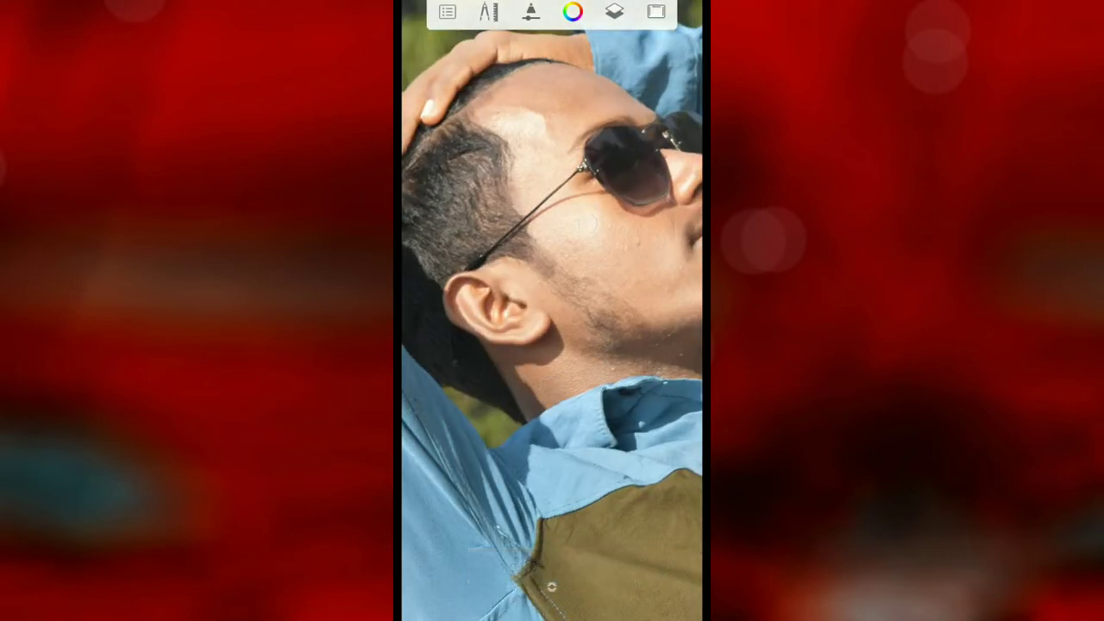
scroll(552, 327, "down", 3)
scroll(567, 324, "up", 3)
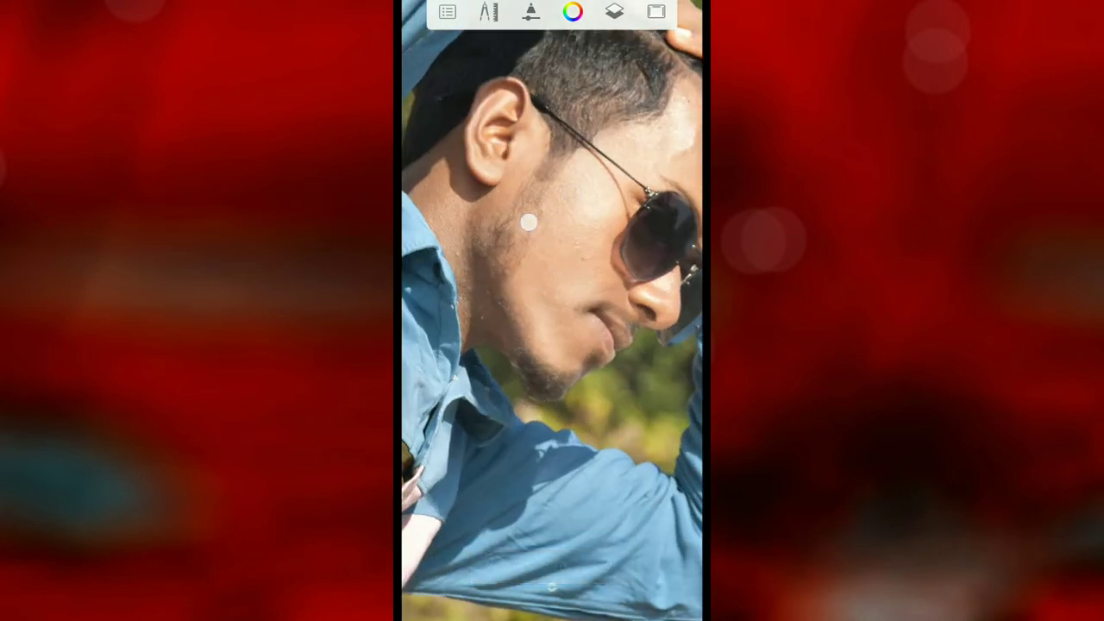
scroll(552, 328, "down", 3)
scroll(552, 328, "down", 2)
scroll(552, 327, "down", 2)
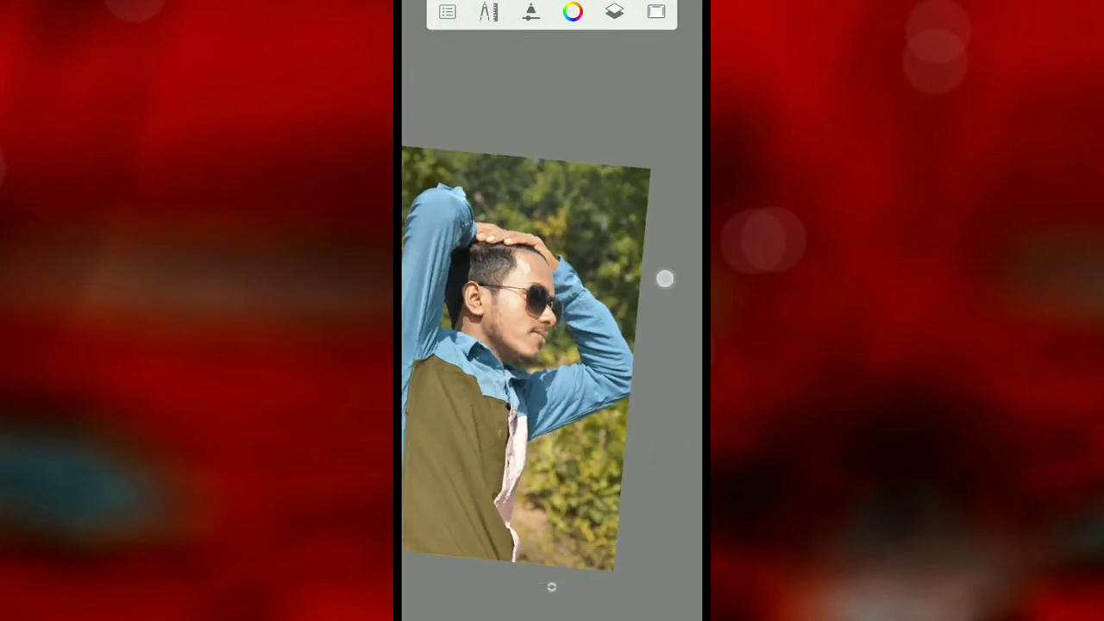
Step: Stretch the overlay layer's gradient toward the lower right
scroll(604, 284, "down", 2)
scroll(592, 302, "down", 1)
left_click(614, 11)
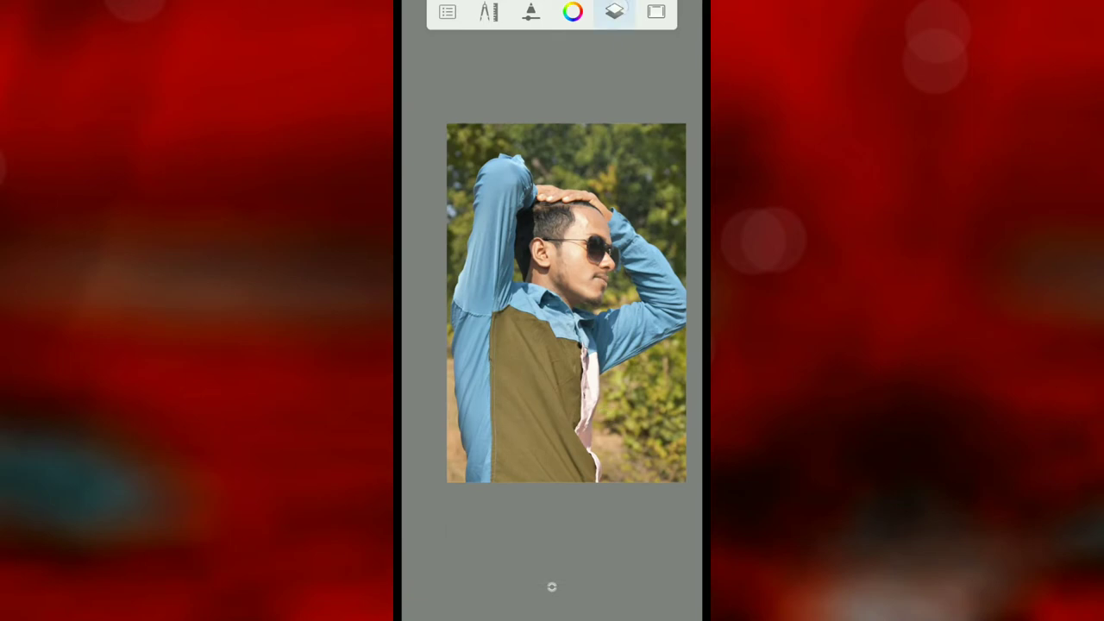
left_click(665, 354)
left_click(540, 310)
mouse_move(512, 347)
left_mouse_down()
mouse_move(548, 407)
mouse_move(428, 432)
mouse_move(682, 415)
mouse_move(591, 426)
left_mouse_up()
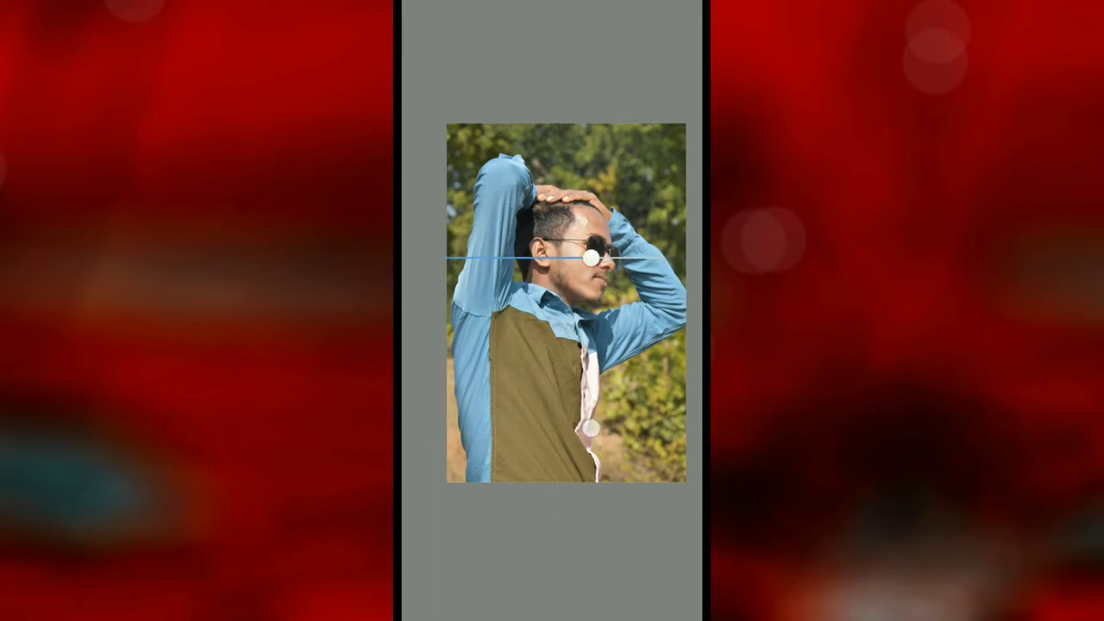
left_click(552, 590)
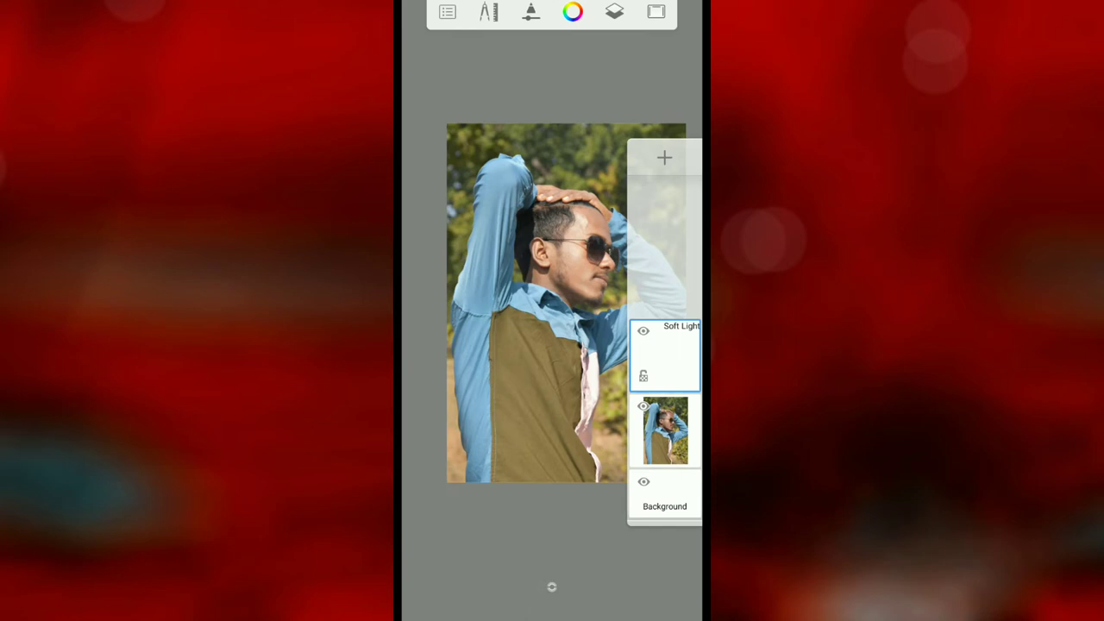
Step: Set the Soft Light layer's opacity to 75 and choose Share from the main menu
left_click(674, 365)
left_click_drag(592, 259, 606, 290)
left_click(552, 590)
mouse_move(538, 394)
left_mouse_down()
mouse_move(523, 383)
mouse_move(576, 410)
mouse_move(564, 414)
mouse_move(595, 449)
left_mouse_up()
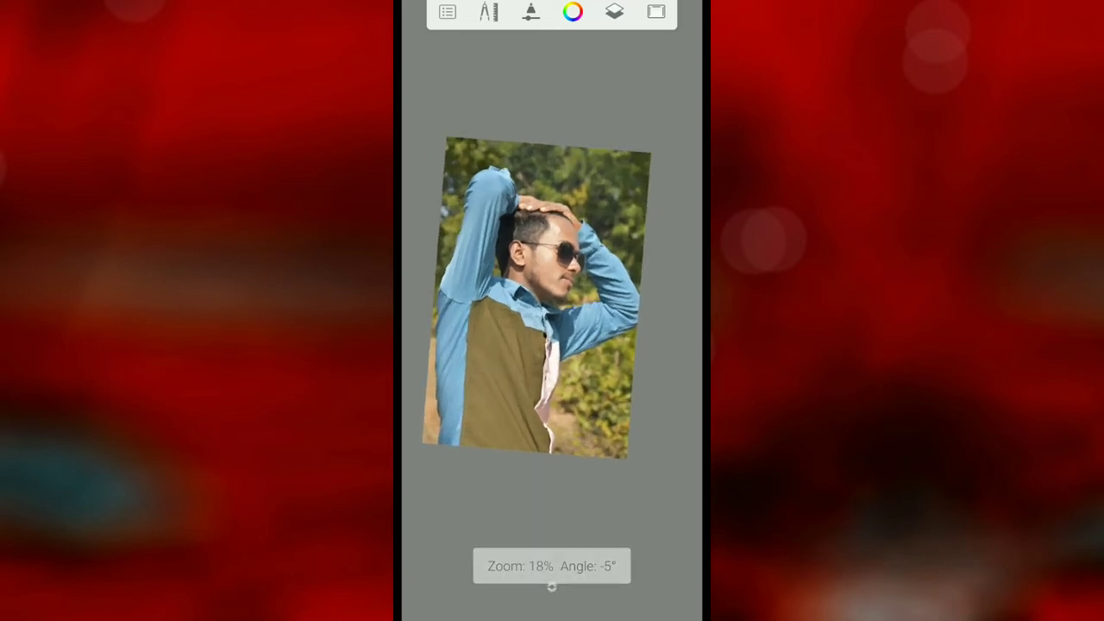
left_click(447, 11)
left_click(505, 349)
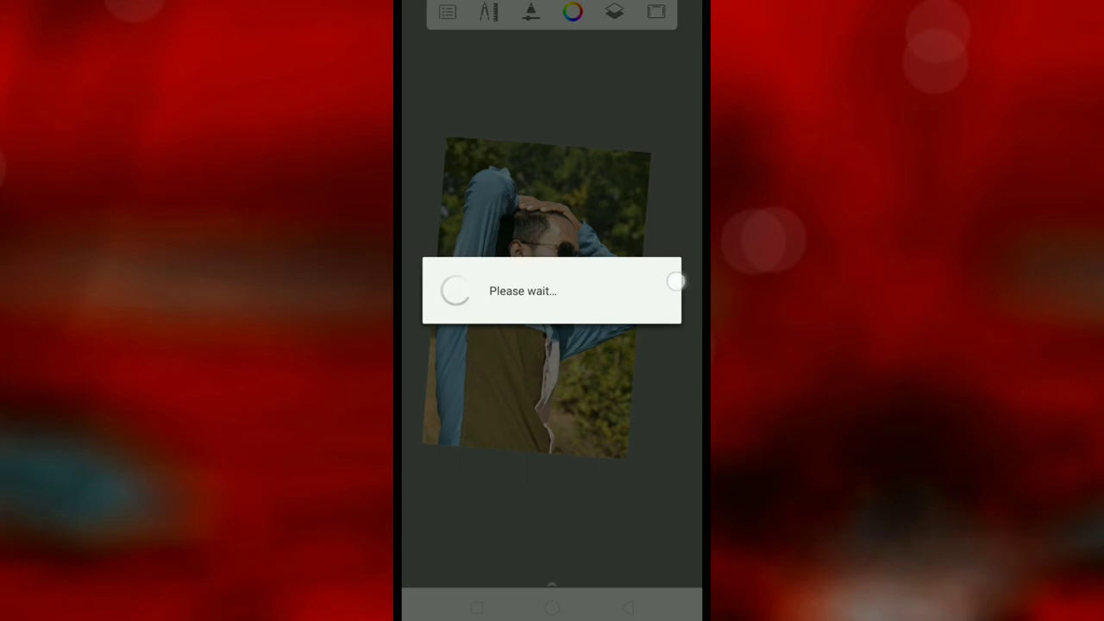
Step: Share the saved portrait from Gallery, swiping the share sheet to Snapseed
left_click(440, 574)
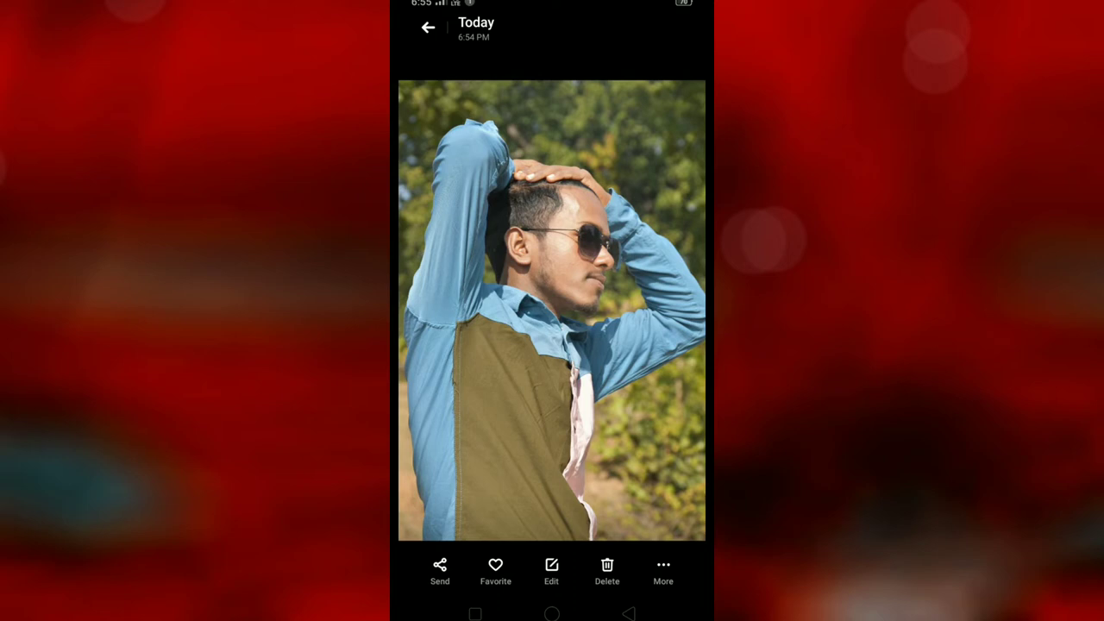
left_click(453, 576)
left_click_drag(553, 461, 431, 461)
left_click_drag(517, 457, 414, 457)
left_click_drag(524, 446, 423, 446)
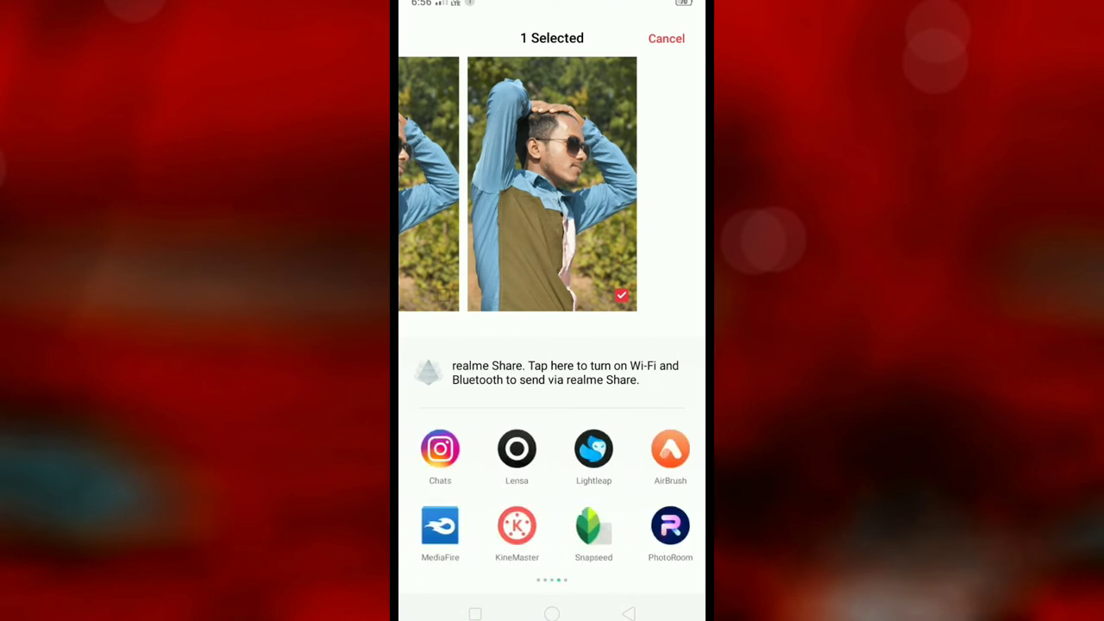
left_click_drag(524, 457, 423, 457)
left_click(589, 449)
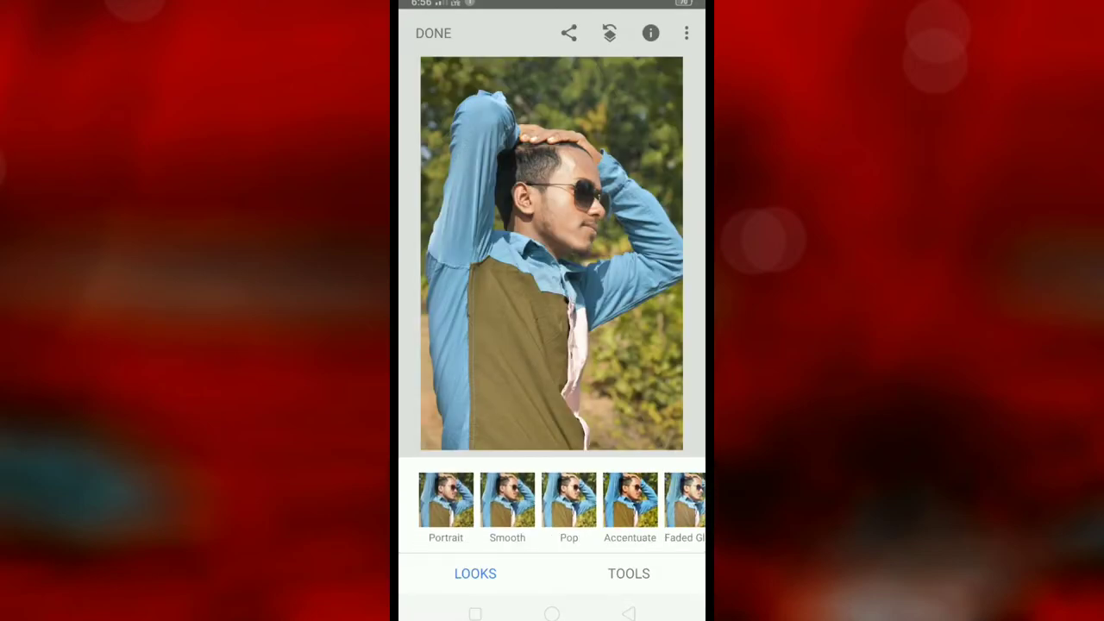
Step: Apply a Selective point on the blue sleeve: Structure +100, Brightness -9, Contrast +55
left_click(629, 573)
left_click(436, 349)
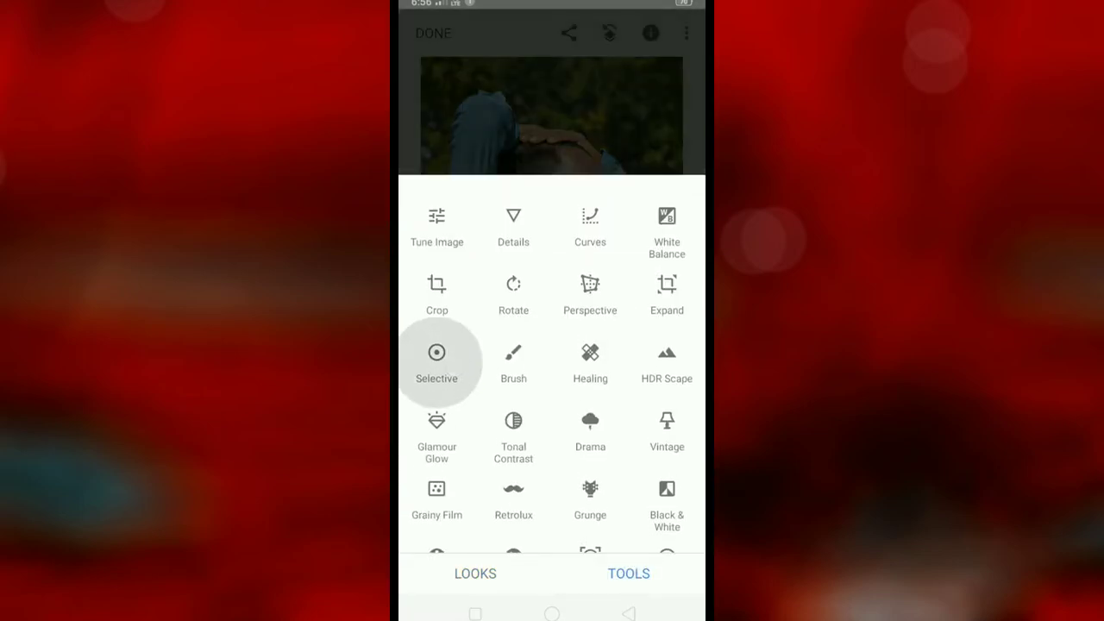
left_click(470, 237)
left_click_drag(470, 238, 517, 362)
mouse_move(470, 238)
left_mouse_down()
mouse_move(524, 500)
mouse_move(604, 320)
left_mouse_up()
left_click_drag(505, 425, 700, 414)
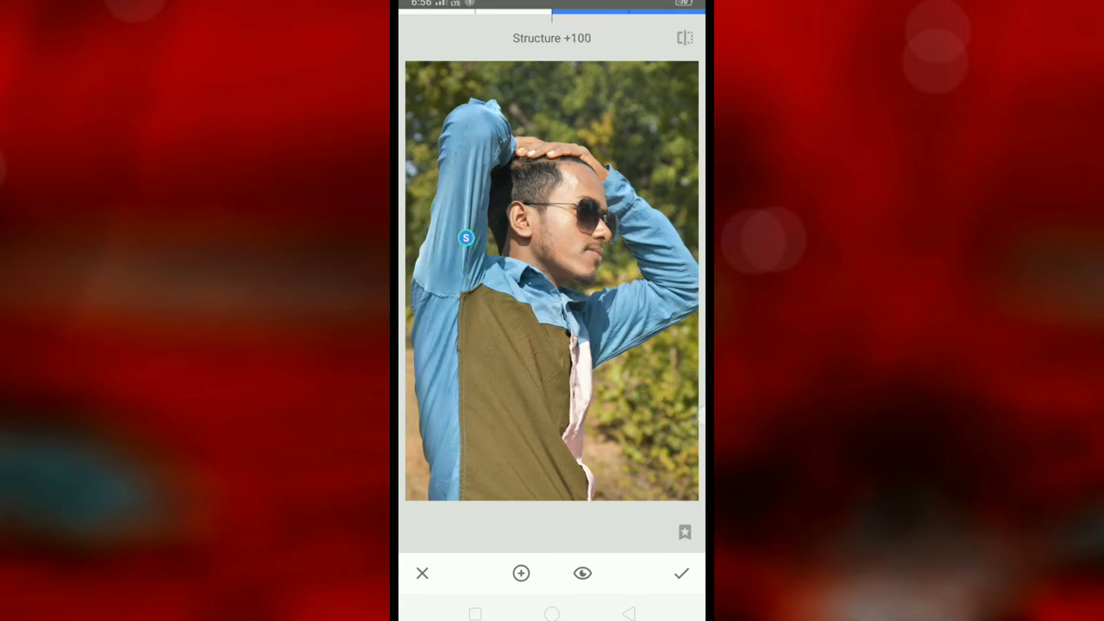
left_click_drag(617, 378, 623, 487)
mouse_move(629, 423)
left_mouse_down()
mouse_move(593, 420)
mouse_move(616, 465)
left_mouse_up()
mouse_move(534, 421)
left_mouse_down()
mouse_move(695, 418)
mouse_move(637, 426)
left_mouse_up()
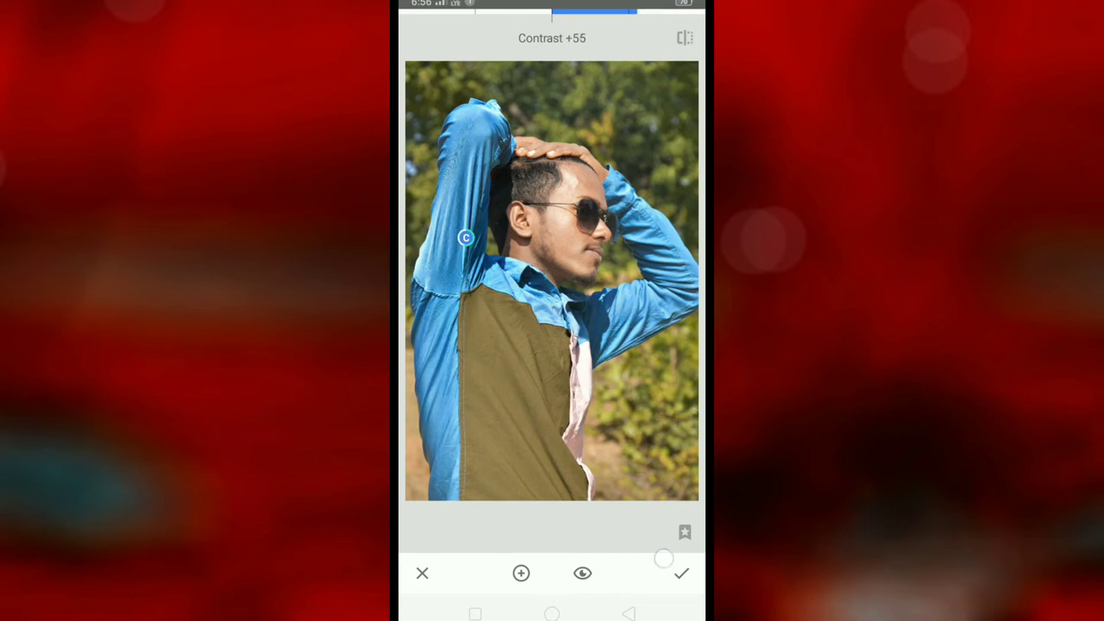
left_click(666, 563)
Step: Apply a Selective point on the olive jacket with raised structure, then compare with the original
left_click(630, 572)
left_click(437, 505)
left_click(528, 375)
mouse_move(528, 466)
left_mouse_down()
mouse_move(601, 475)
mouse_move(604, 502)
mouse_move(656, 347)
left_mouse_up()
mouse_move(595, 522)
left_mouse_down()
mouse_move(636, 520)
mouse_move(624, 541)
mouse_move(646, 441)
mouse_move(635, 503)
mouse_move(603, 505)
left_mouse_up()
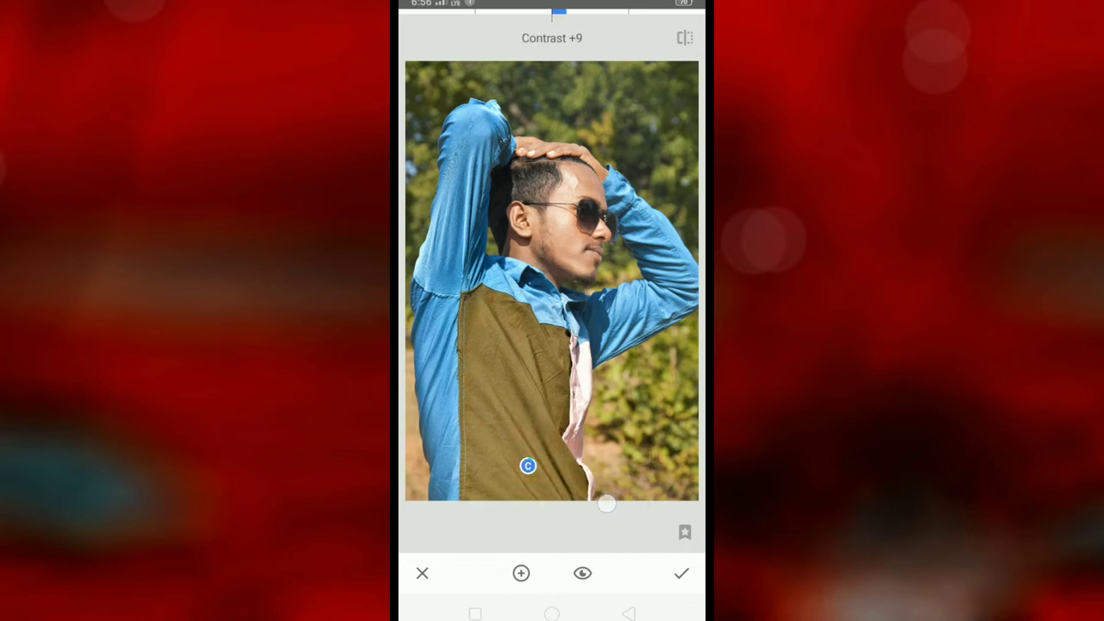
left_click(679, 573)
left_click_drag(659, 467, 660, 467)
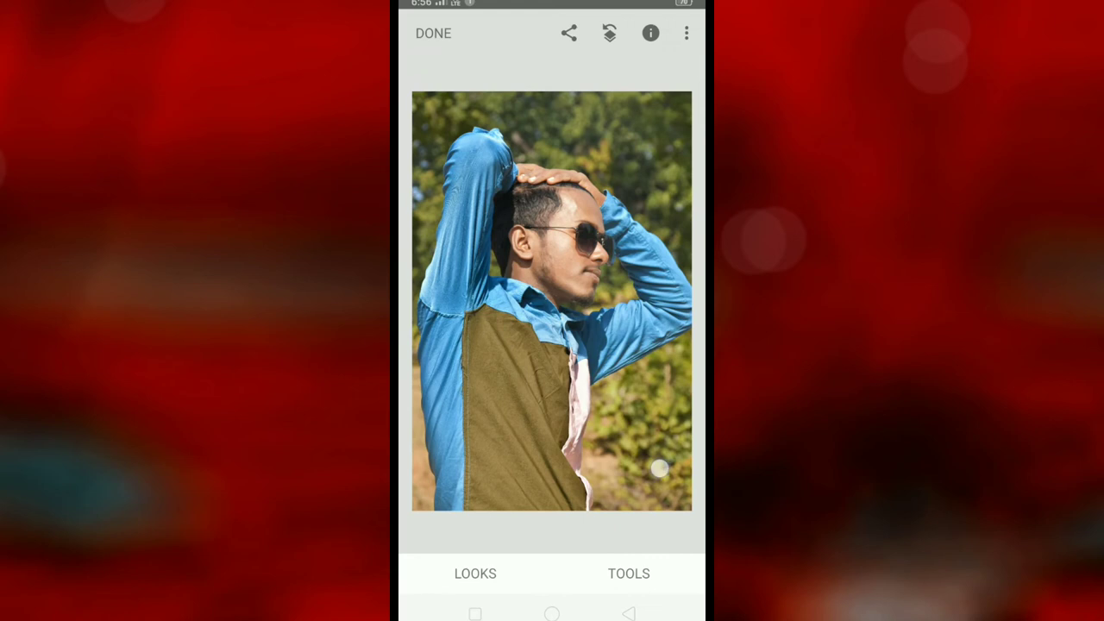
left_click_drag(624, 163, 621, 175)
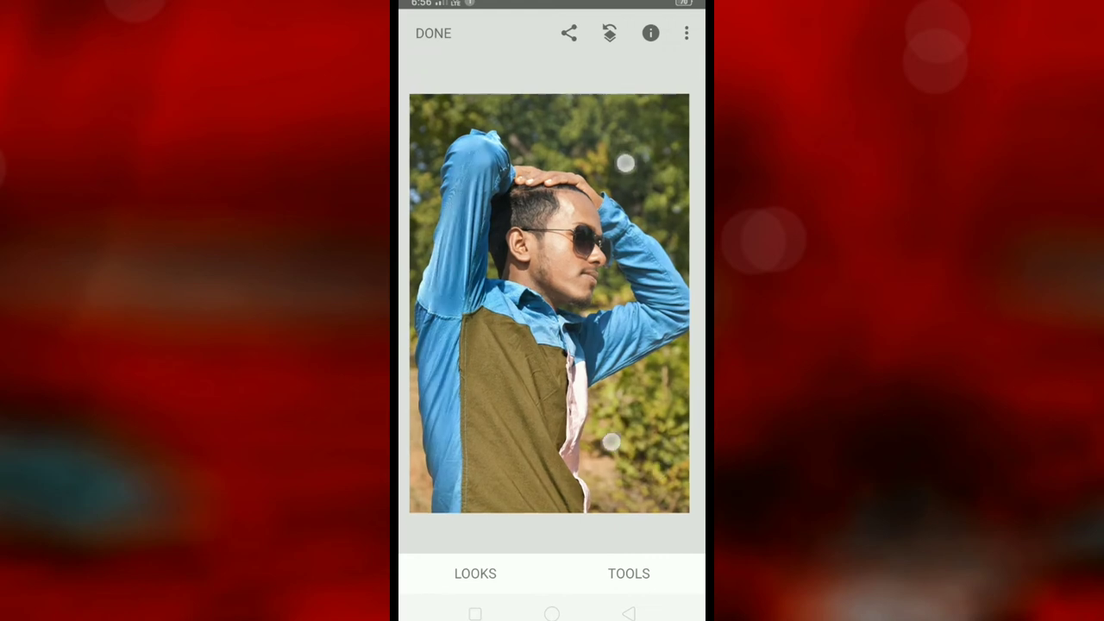
Step: Add a Selective point on the face with Brightness +14 and apply it
left_click(629, 573)
left_click(440, 347)
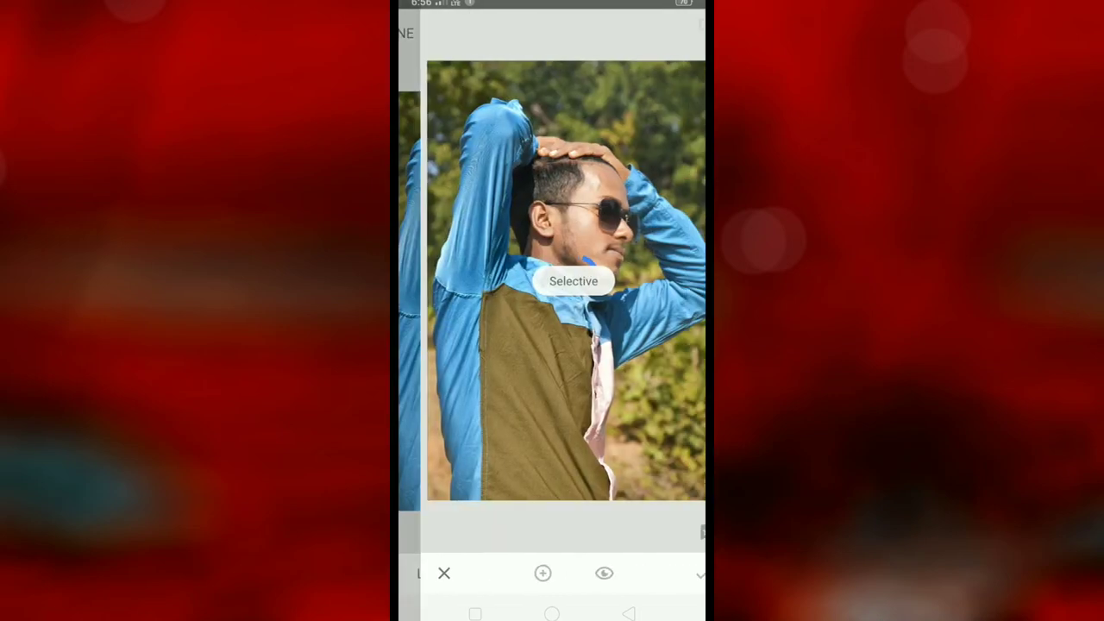
left_click_drag(572, 178, 572, 245)
left_click_drag(627, 176, 621, 185)
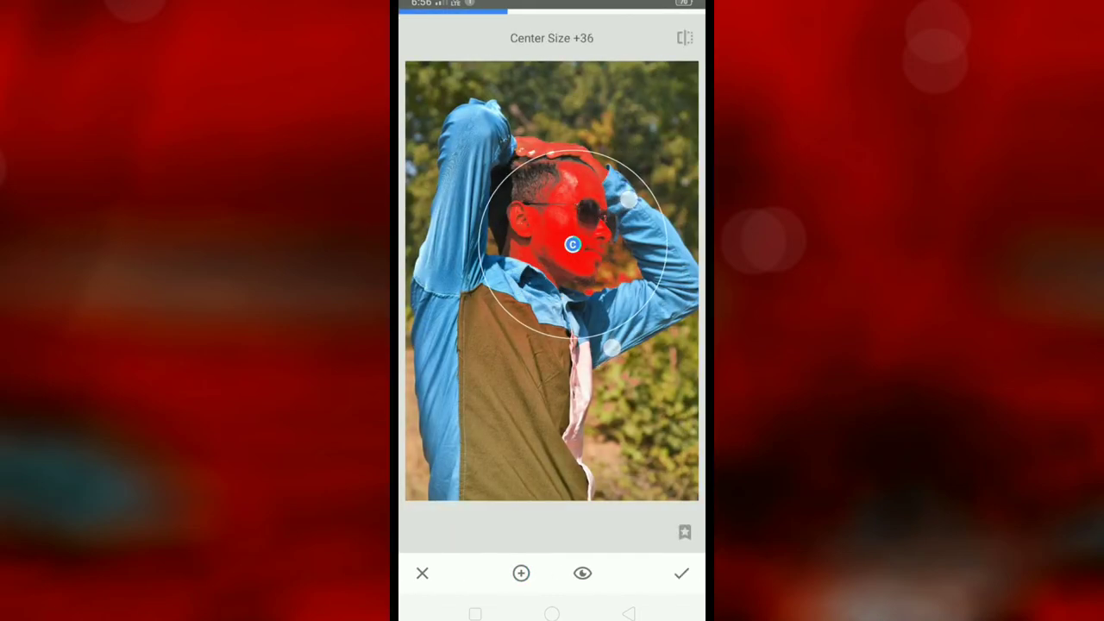
mouse_move(609, 397)
left_mouse_down()
mouse_move(634, 429)
mouse_move(646, 356)
left_mouse_up()
left_click_drag(587, 469, 626, 477)
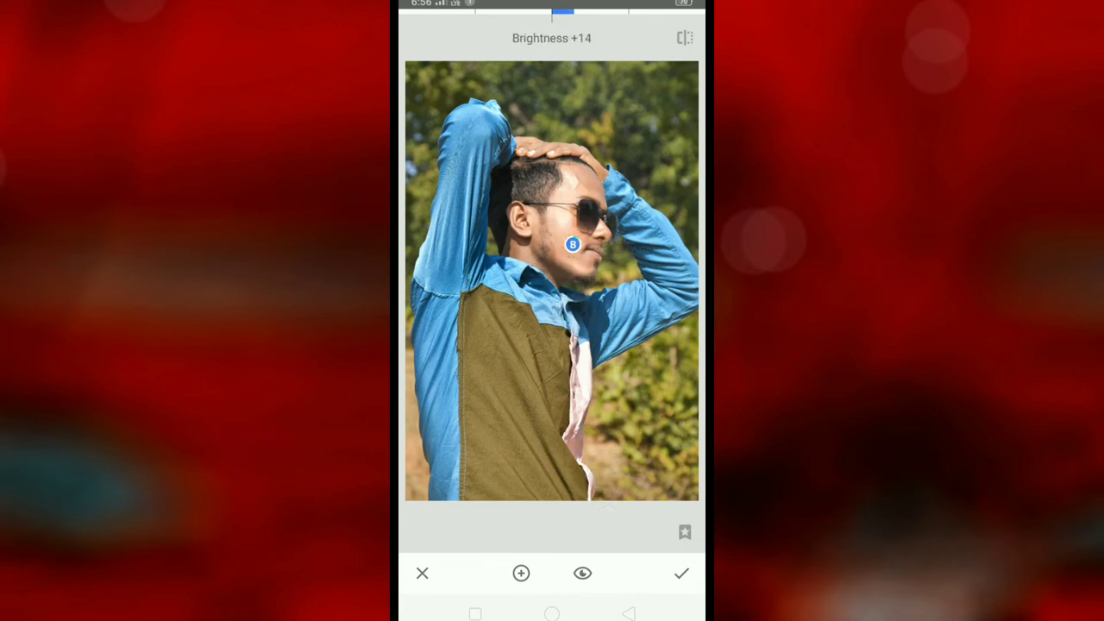
left_click(682, 573)
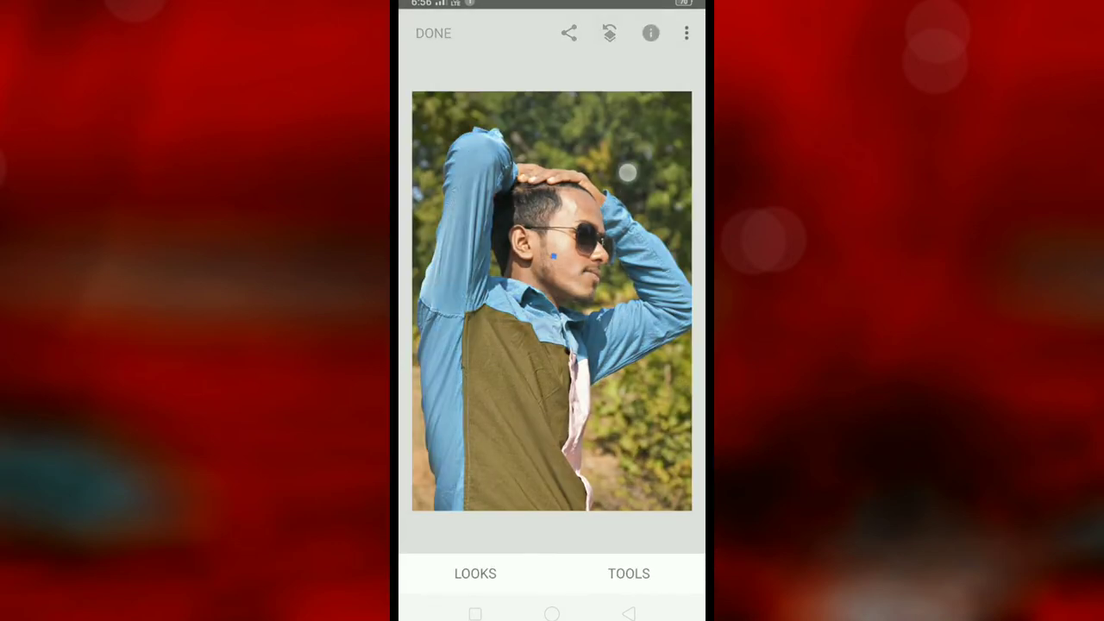
Step: Add a Selective point on the head with Structure +30 and Contrast +23, and apply it
left_click(628, 573)
left_click(437, 352)
left_click(517, 197)
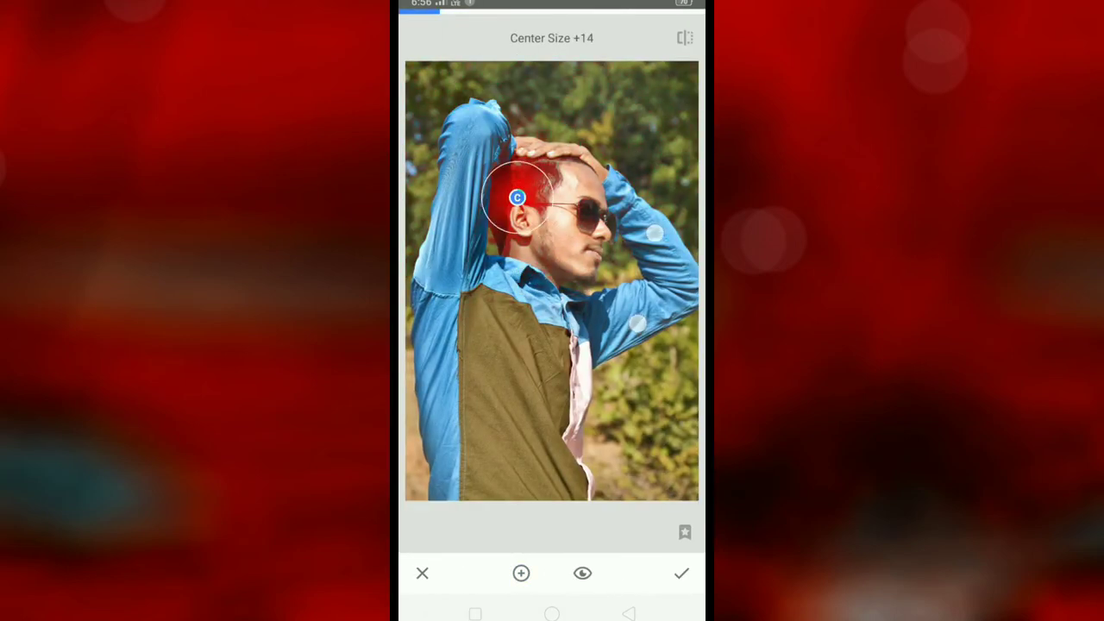
left_click_drag(516, 198, 527, 178)
left_click_drag(532, 414, 532, 451)
left_click_drag(614, 328, 614, 366)
left_click_drag(552, 462, 598, 462)
left_click_drag(597, 414, 598, 380)
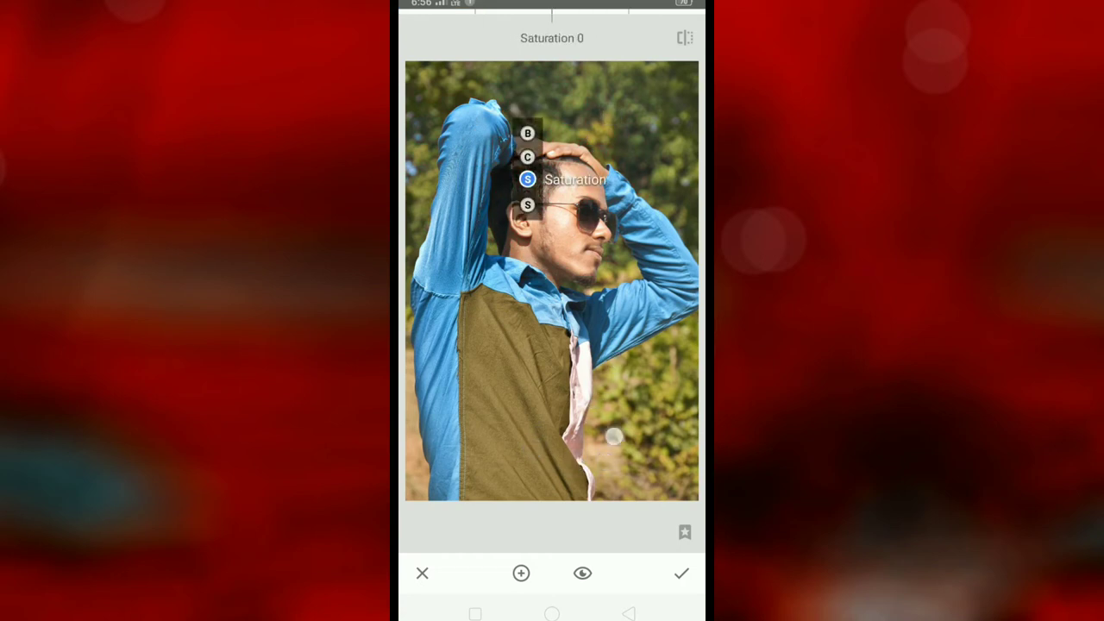
left_click_drag(591, 427, 588, 435)
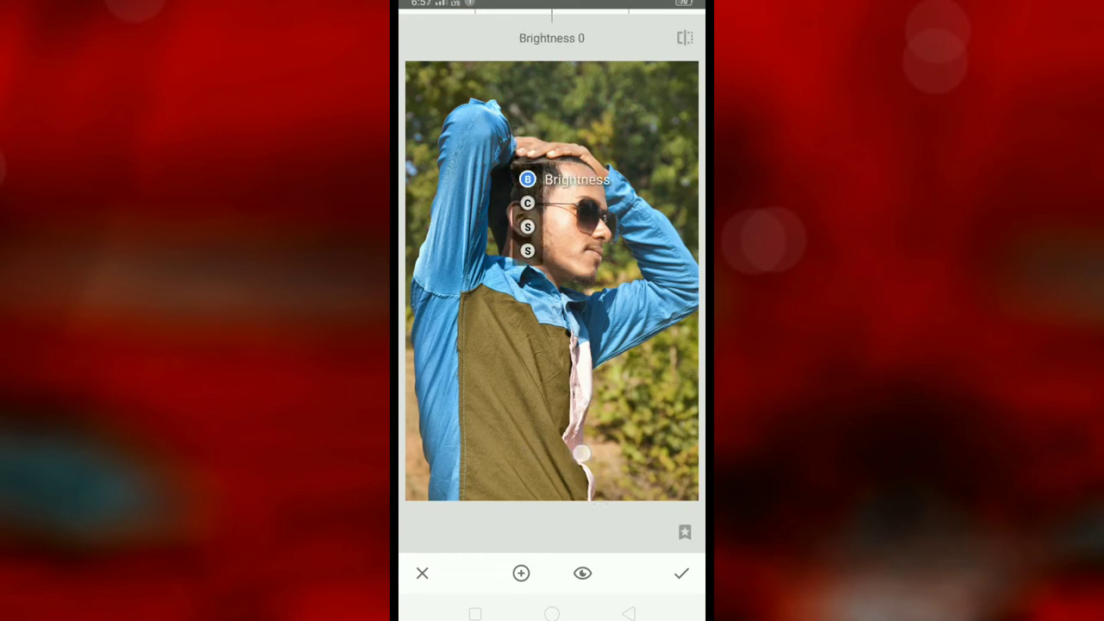
mouse_move(576, 478)
left_mouse_down()
mouse_move(577, 495)
mouse_move(617, 484)
mouse_move(608, 478)
left_mouse_up()
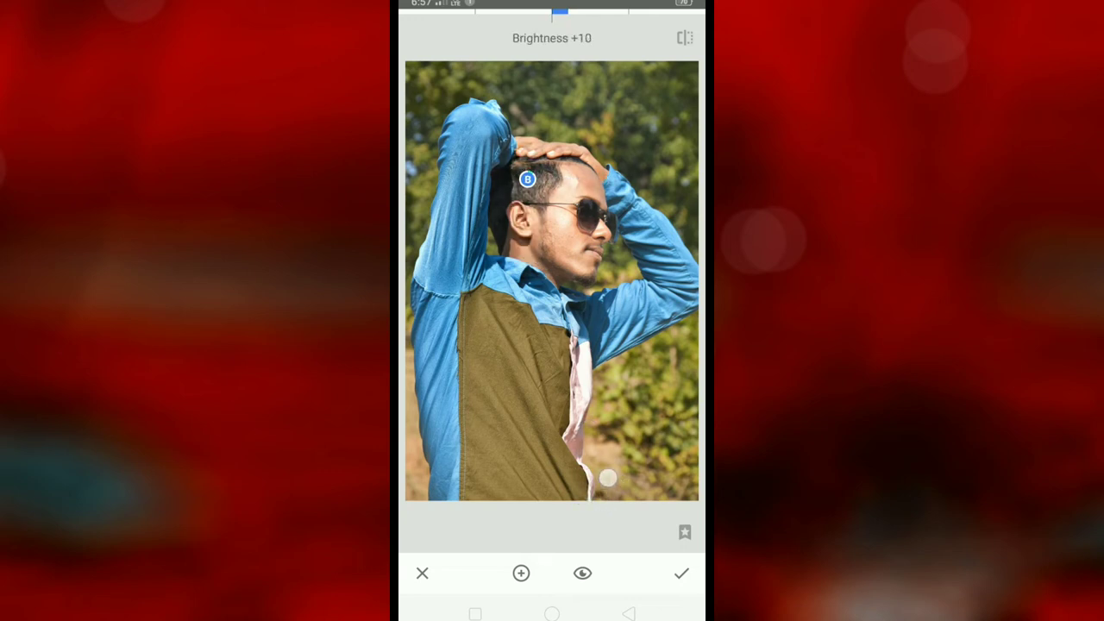
left_click(682, 572)
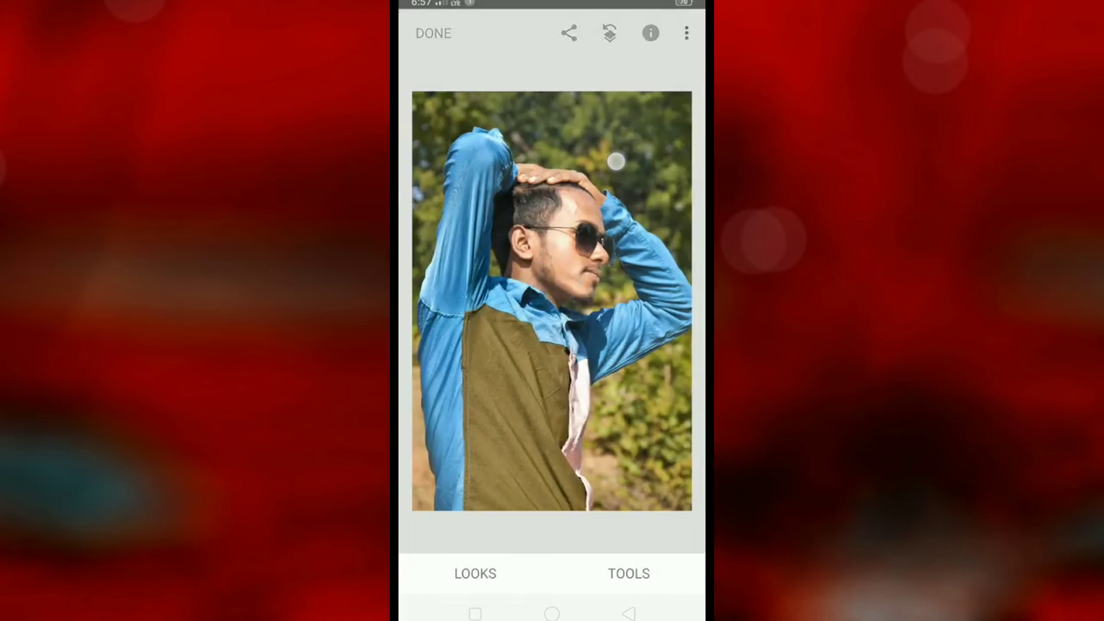
left_click(616, 161)
Step: Use Tune Image to set Ambiance +28 and Shadows +61, then apply
left_click(629, 573)
left_click(436, 217)
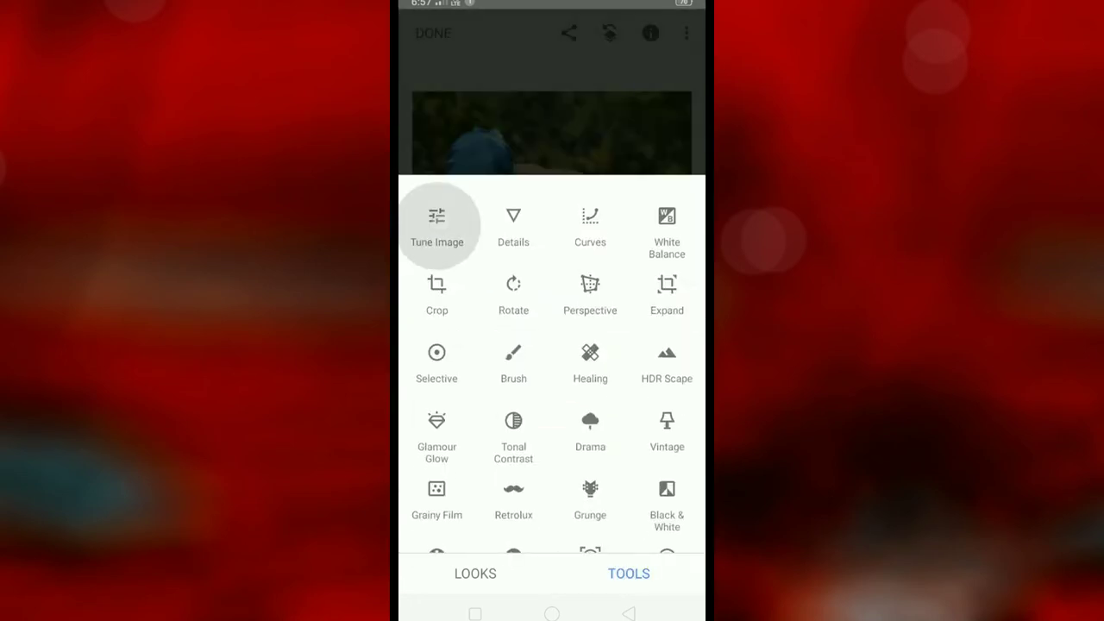
left_click_drag(617, 458, 631, 406)
mouse_move(594, 487)
left_mouse_down()
mouse_move(634, 448)
mouse_move(632, 431)
mouse_move(621, 483)
mouse_move(595, 488)
mouse_move(621, 477)
mouse_move(631, 494)
mouse_move(658, 496)
left_mouse_up()
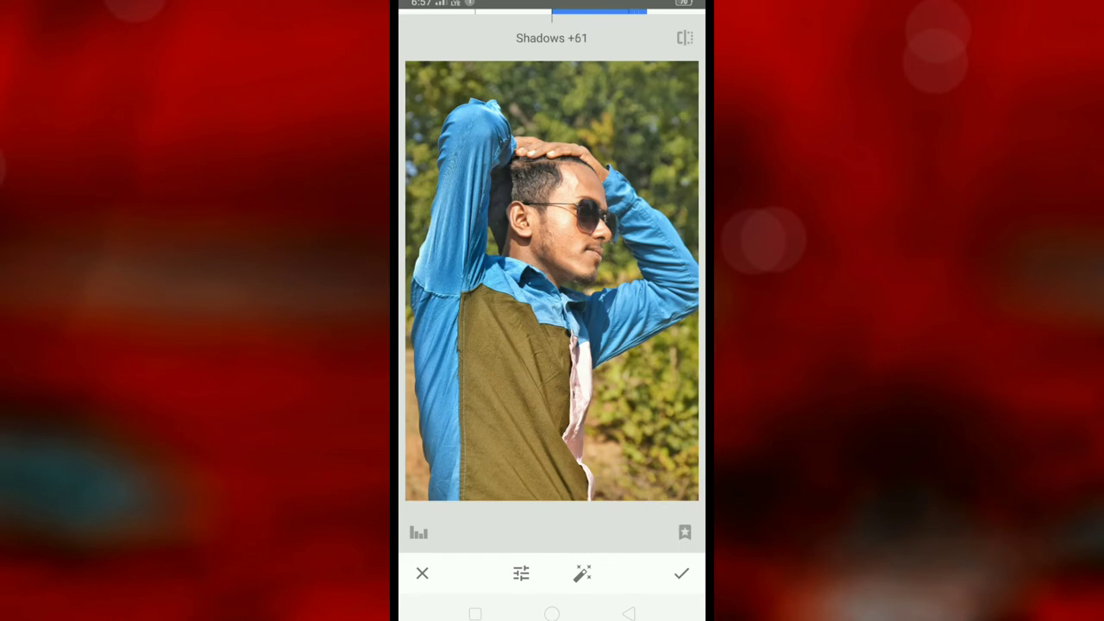
left_click(682, 573)
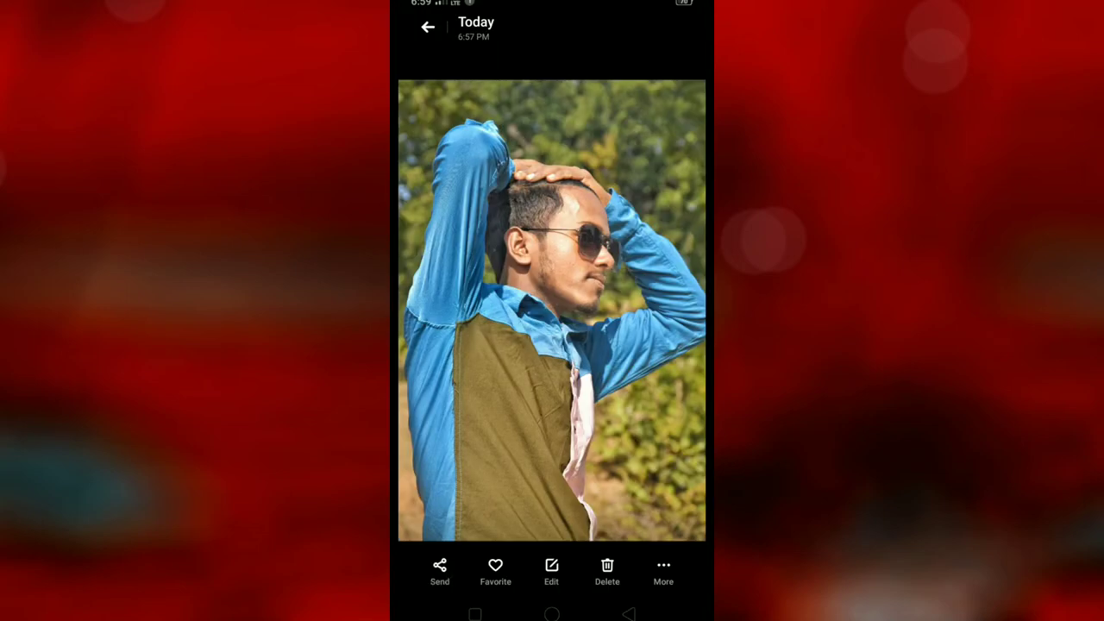
Step: Share the edited portrait to Adobe Lightroom with Add to Lr
mouse_move(655, 500)
left_mouse_down()
mouse_move(432, 501)
mouse_move(655, 501)
mouse_move(448, 501)
left_mouse_up()
left_click(666, 449)
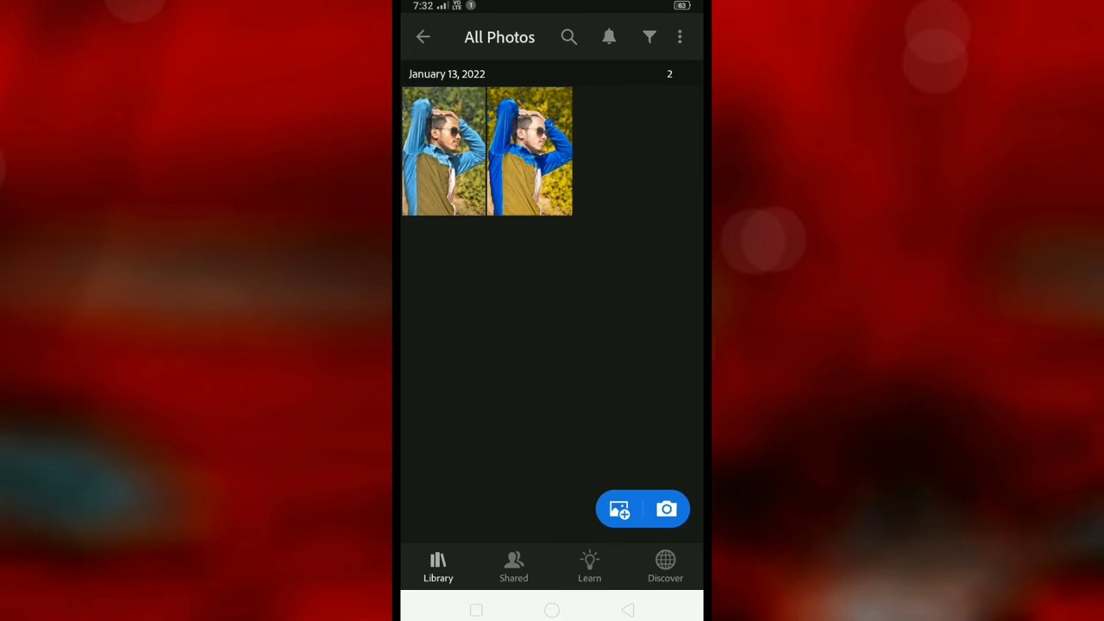
Step: Copy the edit settings from the yellow-background version of the portrait
left_click(528, 151)
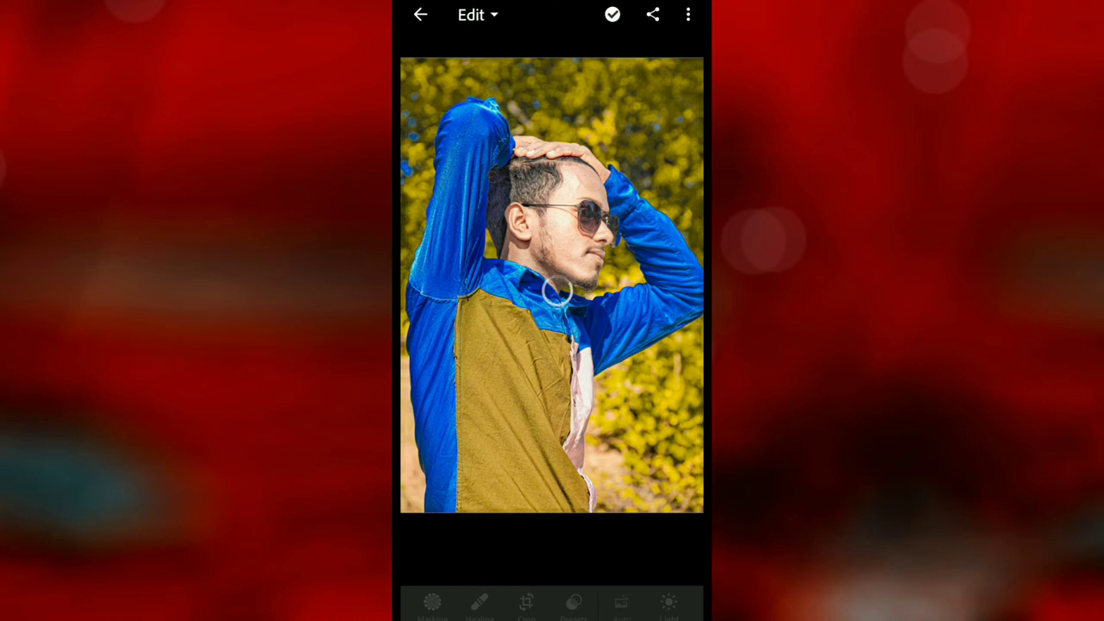
left_click(688, 15)
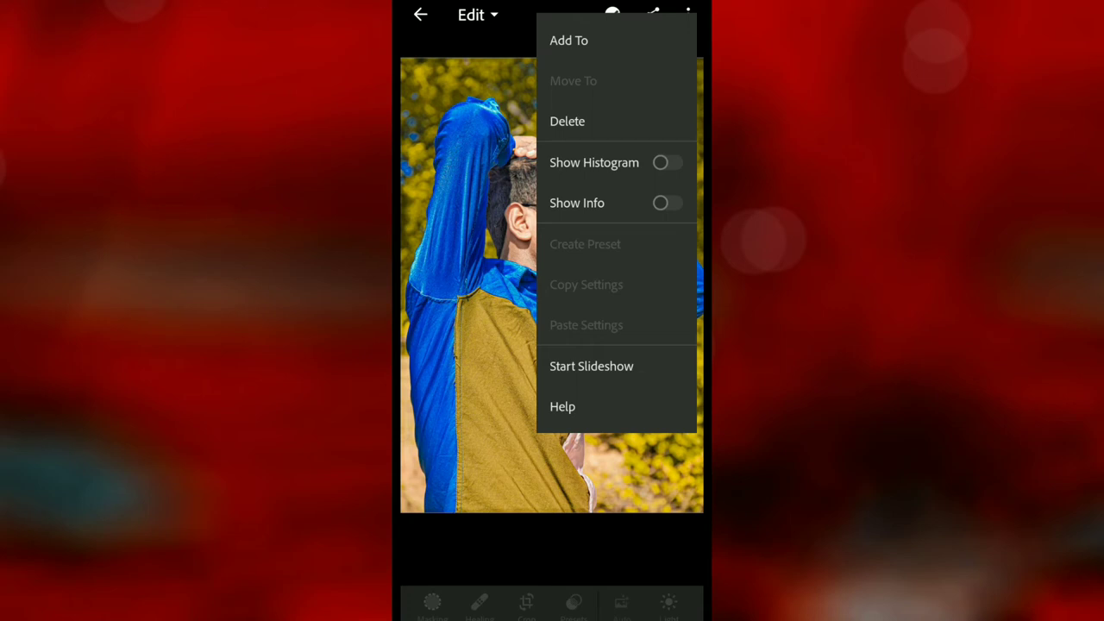
left_click(499, 362)
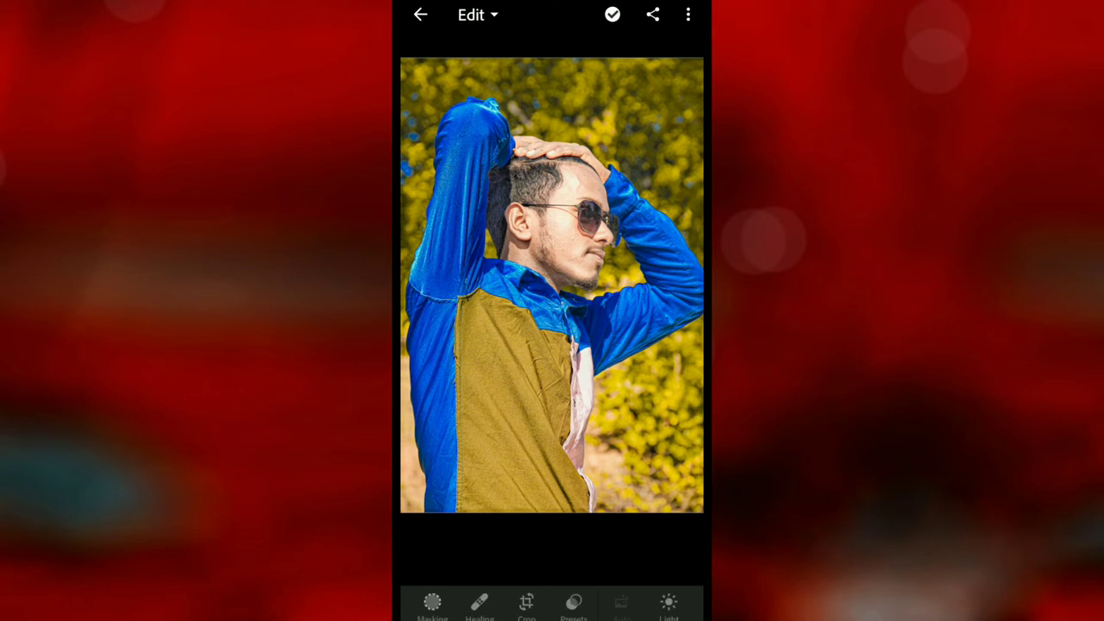
left_click(687, 17)
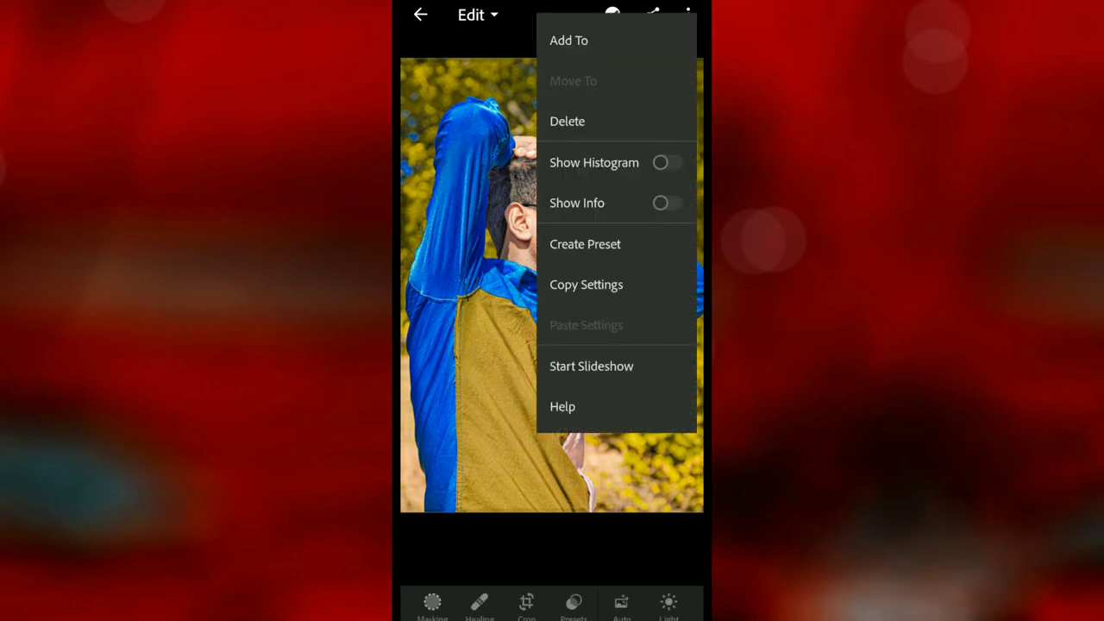
left_click(585, 284)
left_click(680, 15)
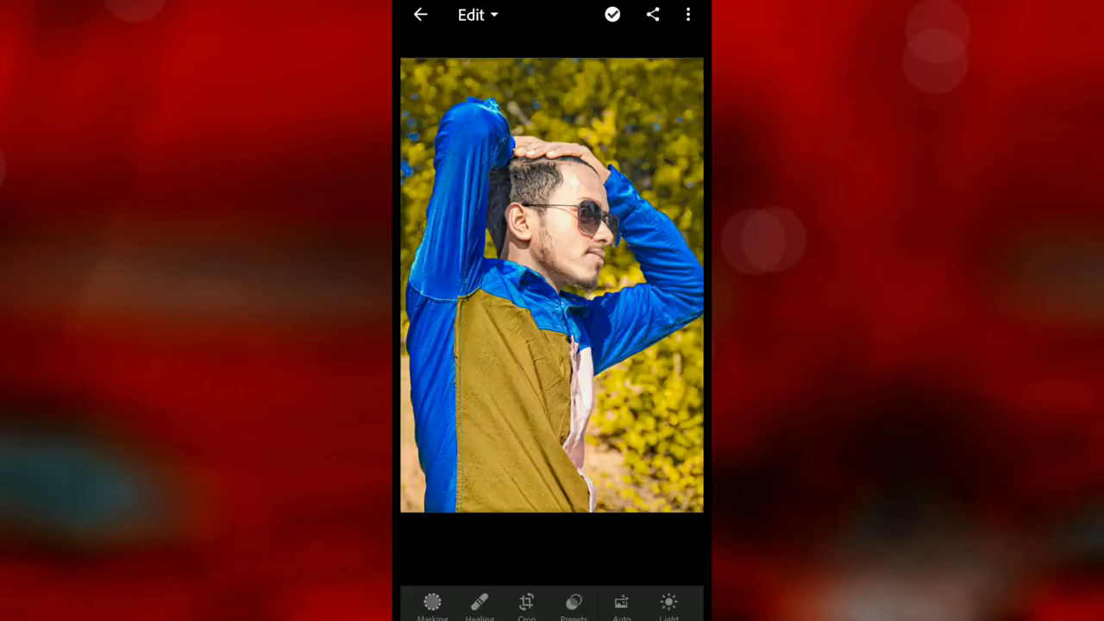
Step: Open the original unedited portrait and pick Paste Settings from its actions menu
left_click(415, 13)
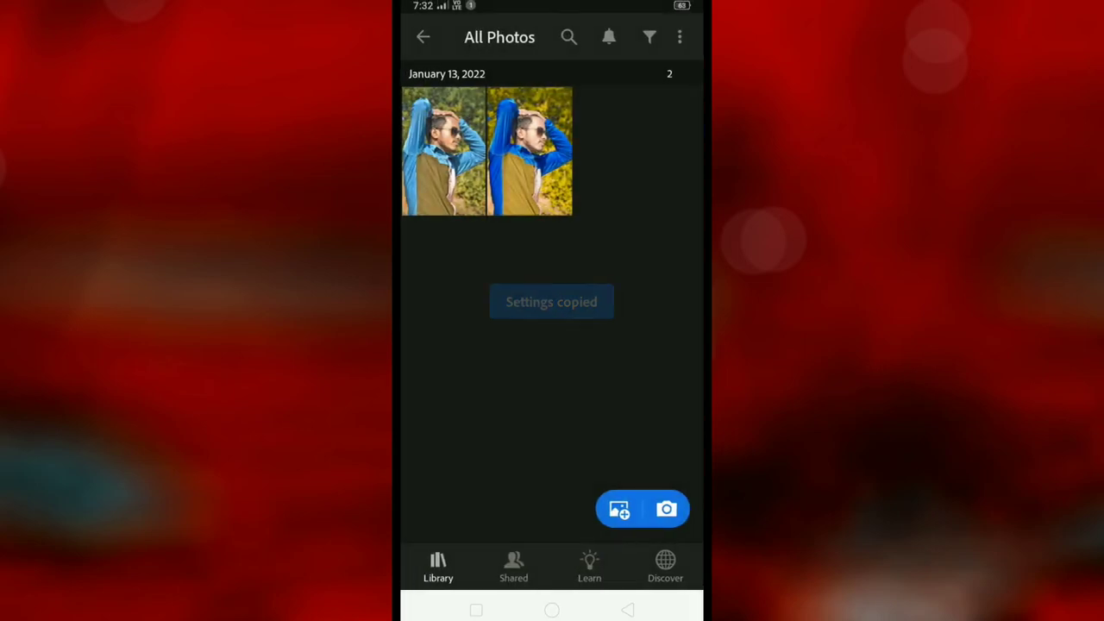
left_click(444, 151)
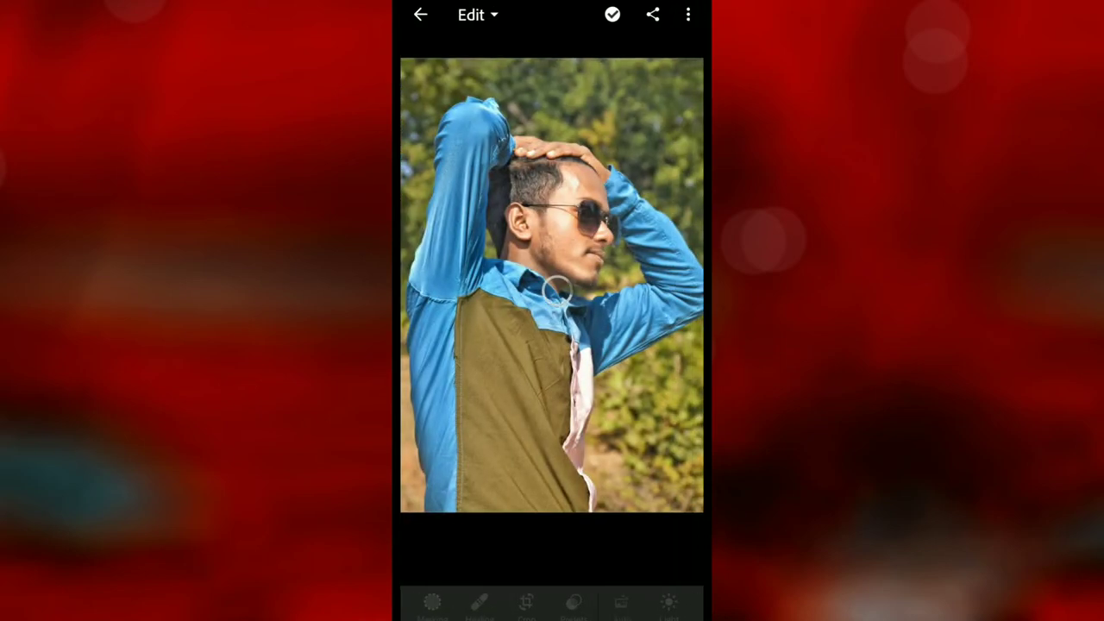
left_click(688, 15)
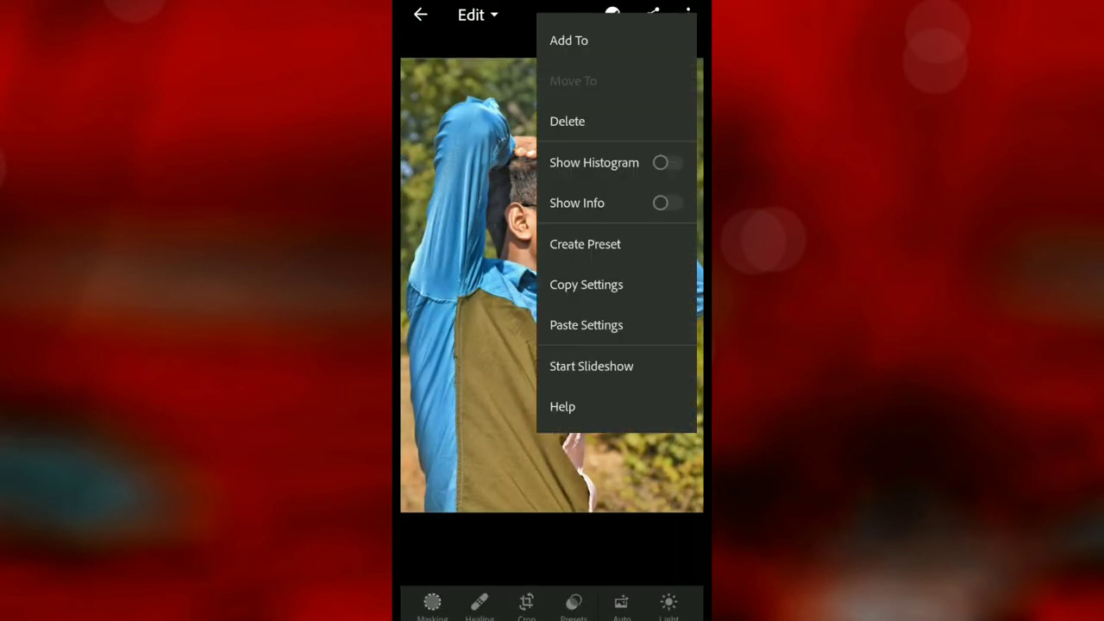
left_click(591, 323)
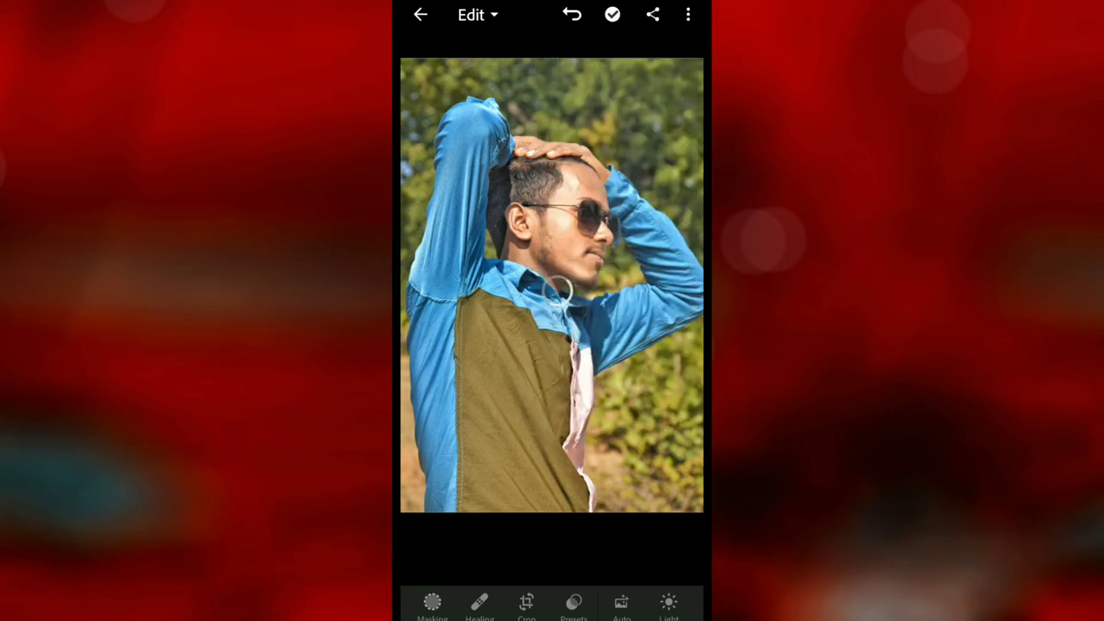
Step: Paste the yellow-blue grade onto the original and save it to the device
left_click(558, 290)
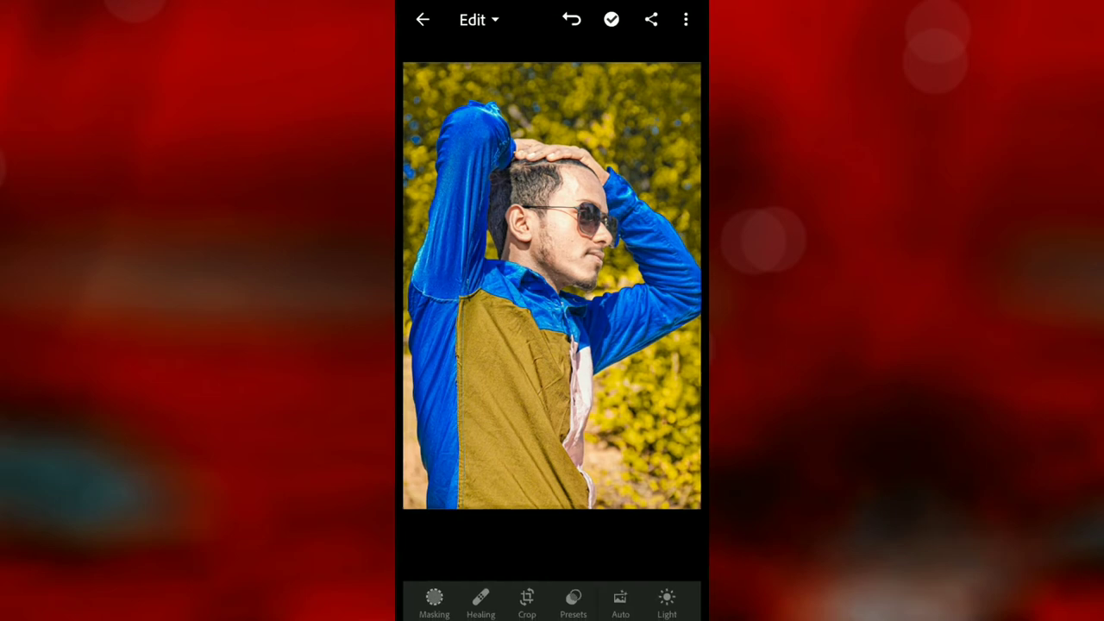
left_click(652, 19)
left_click(567, 400)
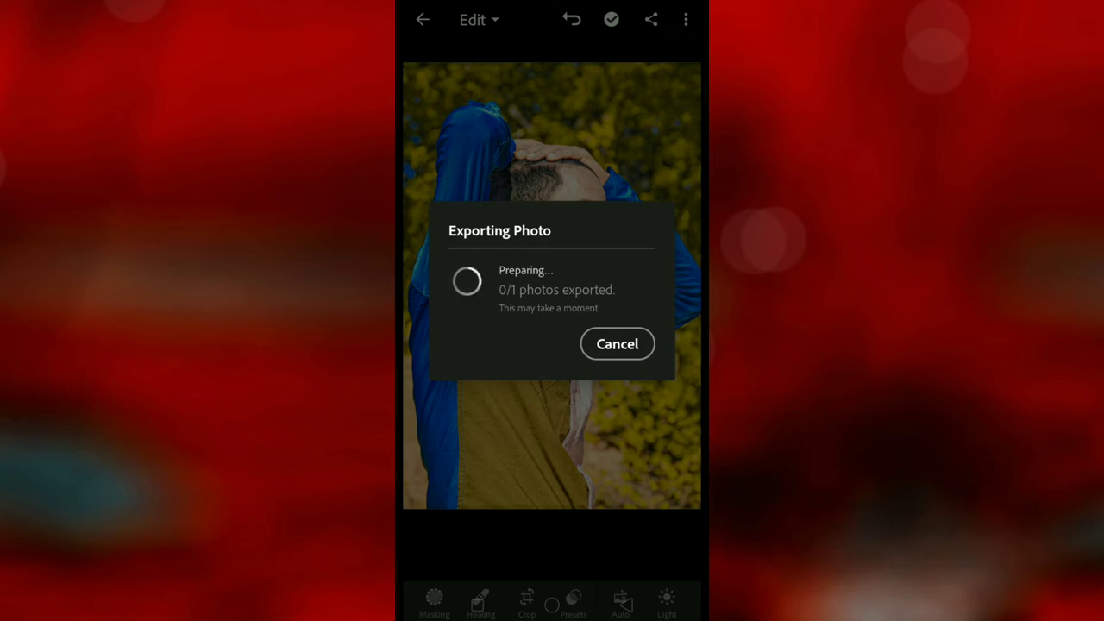
Step: Send the exported graded portrait to Autodesk SketchBook
left_click(442, 567)
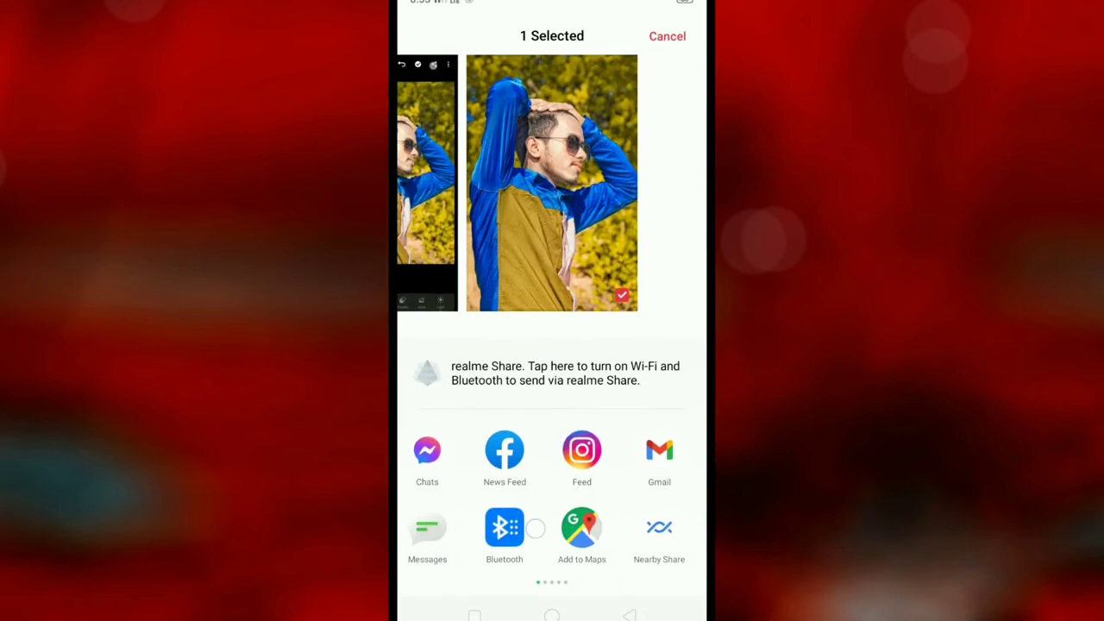
left_click_drag(655, 518, 448, 518)
left_click(436, 527)
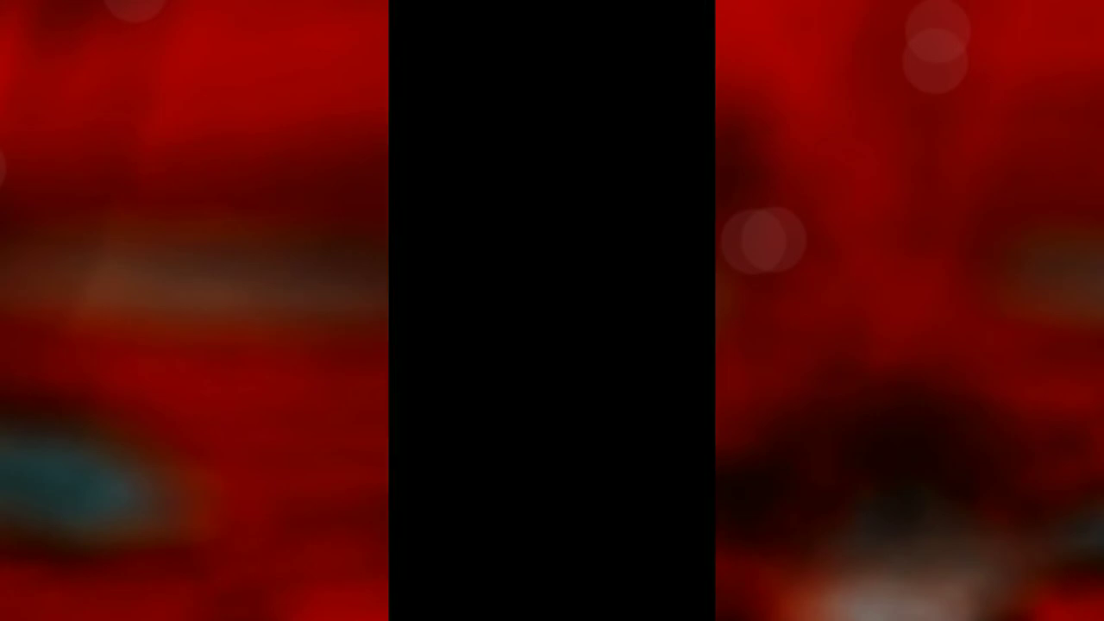
Step: Select Smudge Soft Round Brush 2 from the Brush Library
left_click(530, 6)
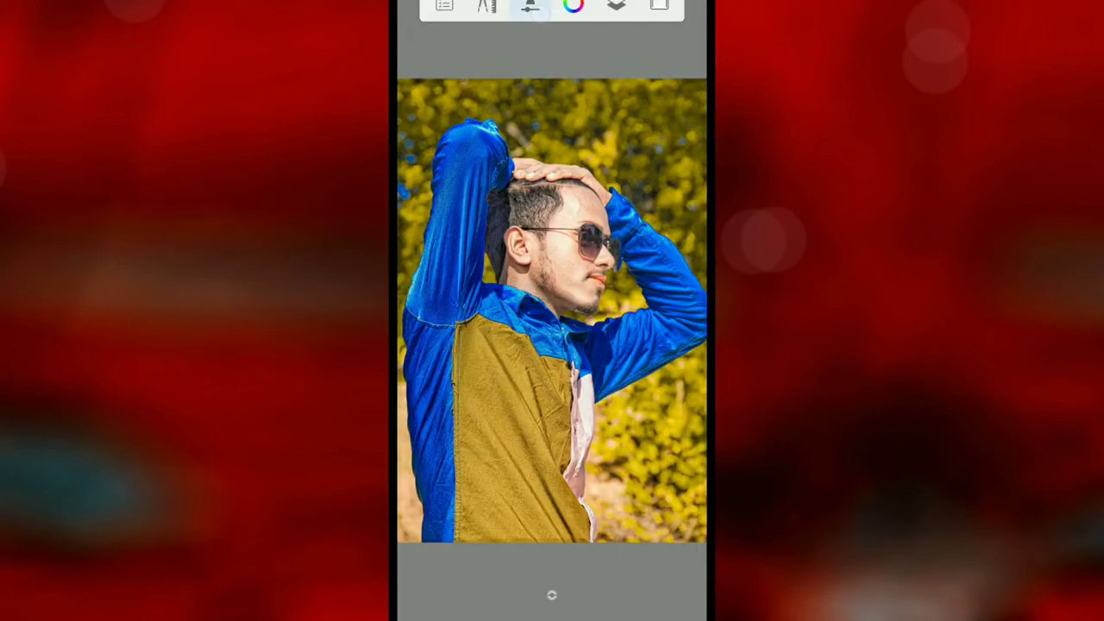
scroll(616, 251, "down", 2)
scroll(616, 251, "down", 5)
scroll(603, 276, "down", 3)
scroll(638, 232, "down", 3)
scroll(638, 231, "down", 3)
scroll(637, 242, "down", 3)
scroll(634, 250, "down", 2)
scroll(630, 261, "down", 2)
scroll(631, 261, "down", 1)
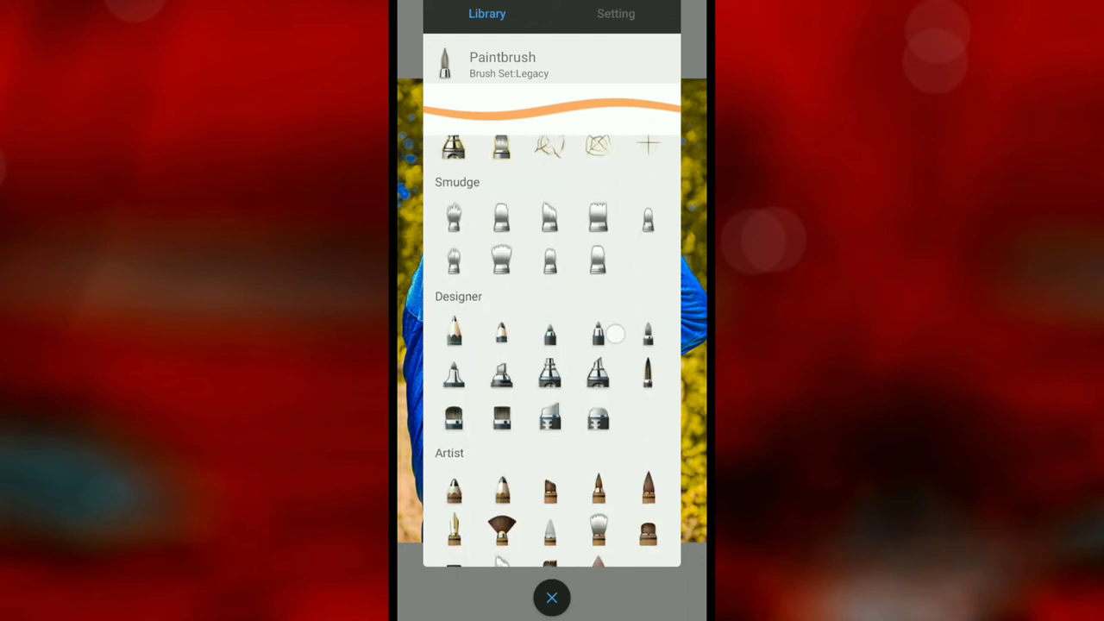
left_click(454, 258)
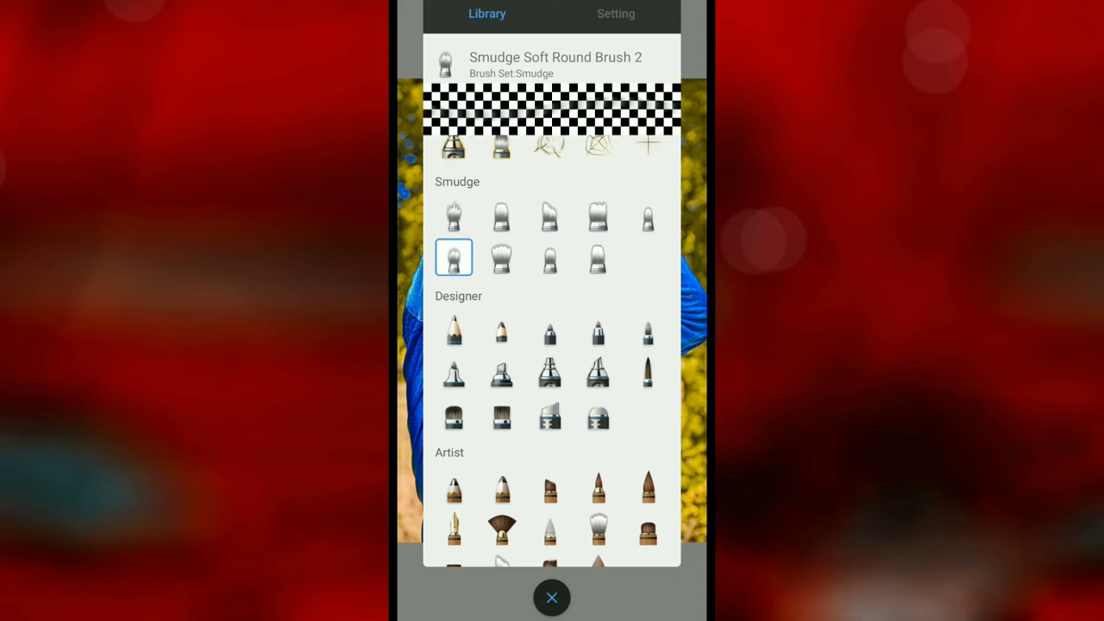
Step: Set the smudge brush to about 6% strength, 2% flow and size about 33
left_click(615, 15)
left_click_drag(454, 423, 449, 473)
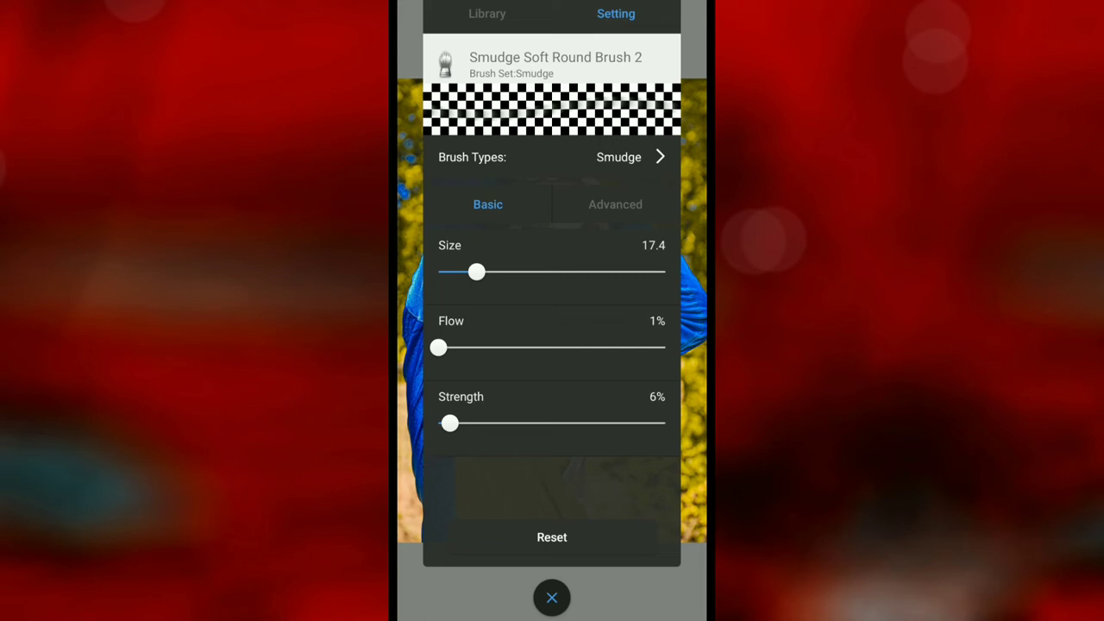
left_click_drag(461, 353, 440, 370)
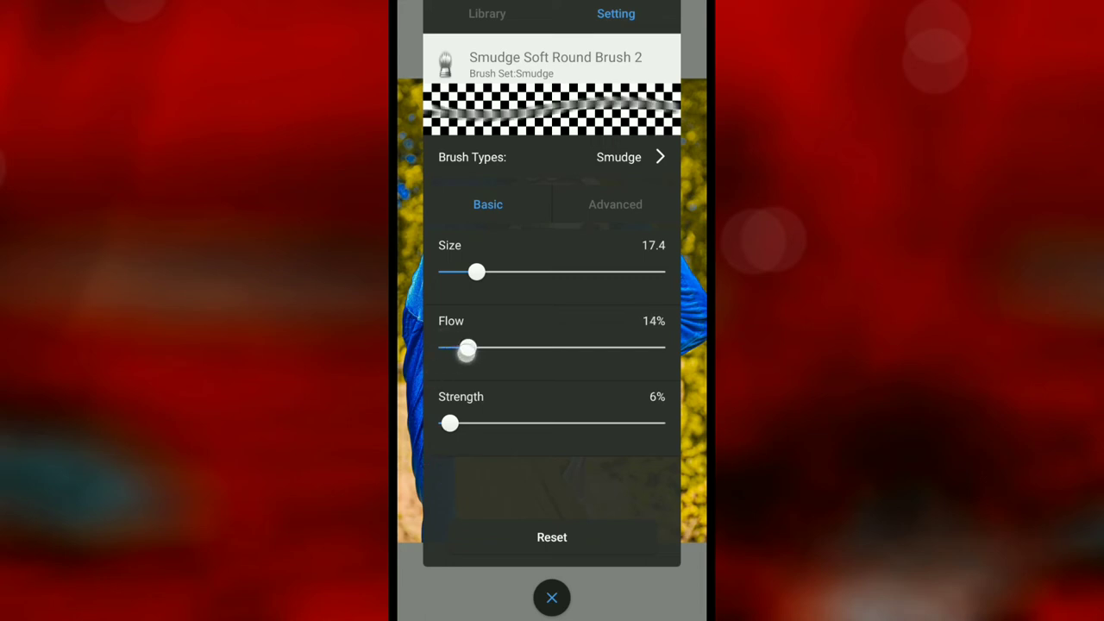
left_click_drag(476, 295, 510, 296)
Step: Duplicate the photo layer
left_click(552, 598)
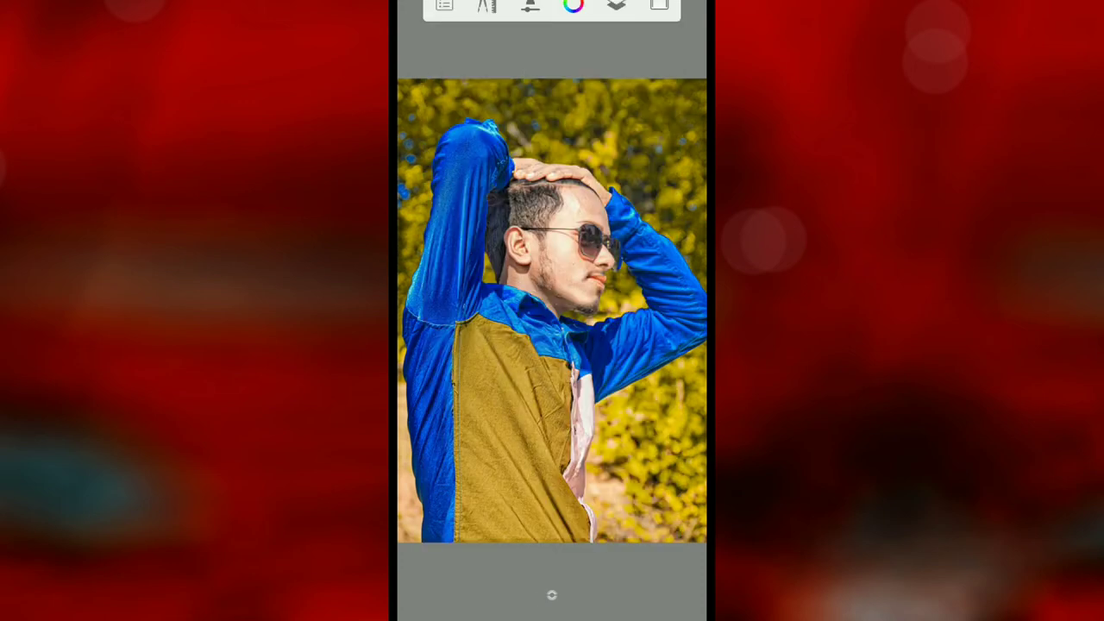
left_click(616, 5)
left_click(668, 431)
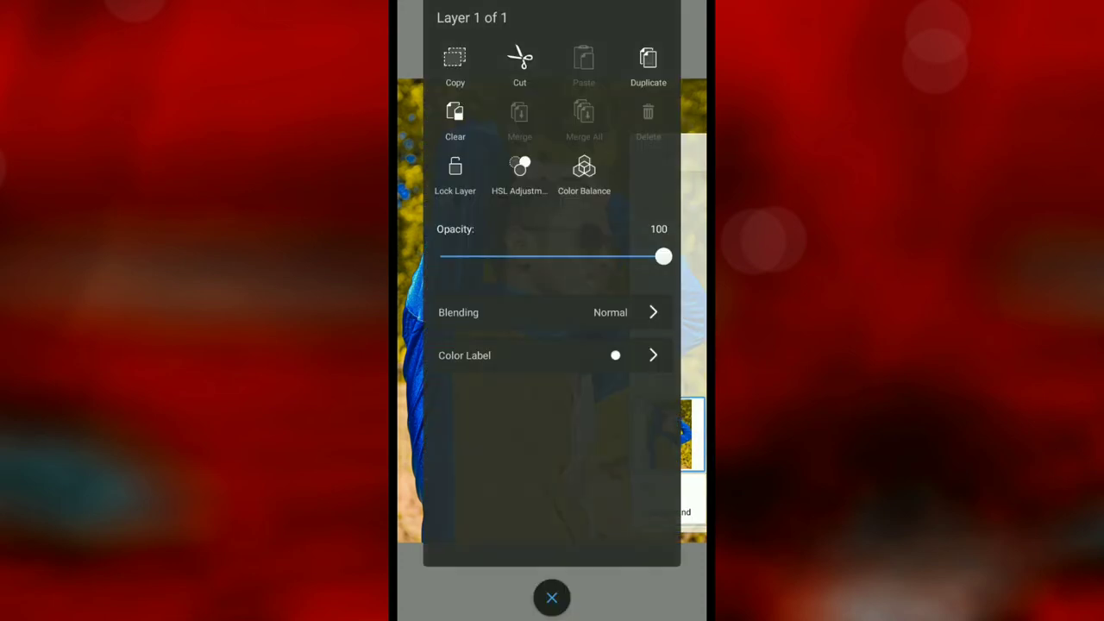
left_click(646, 61)
left_click(546, 353)
Step: Zoom onto the face, set brush size to about 30, and smudge the cheek smooth
scroll(552, 311, "up", 3)
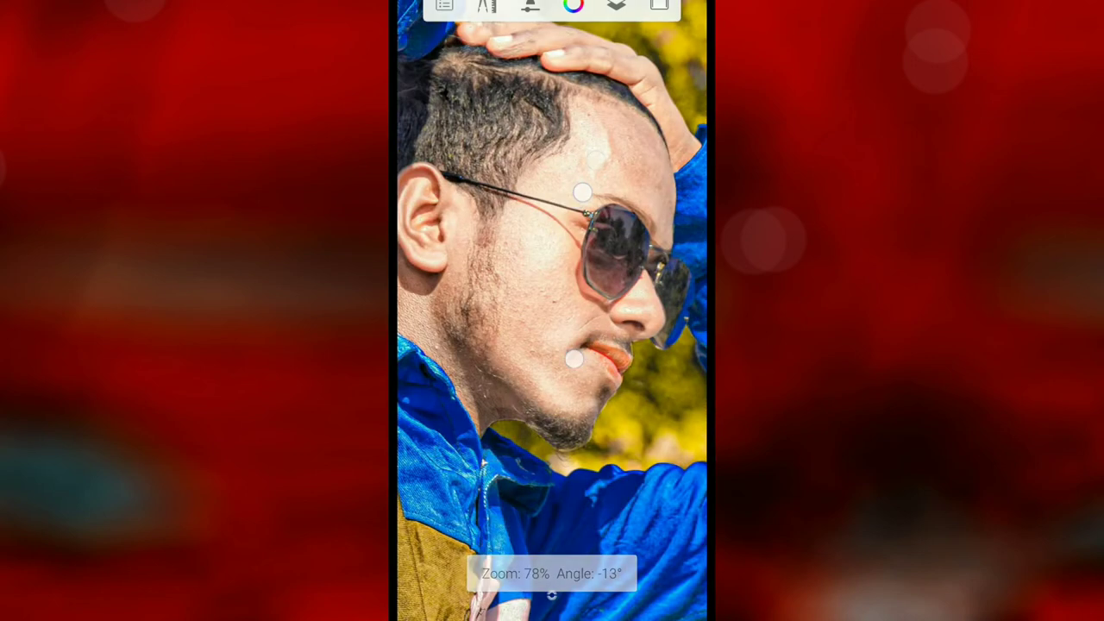
scroll(552, 310, "up", 2)
scroll(552, 311, "up", 3)
scroll(552, 310, "up", 1)
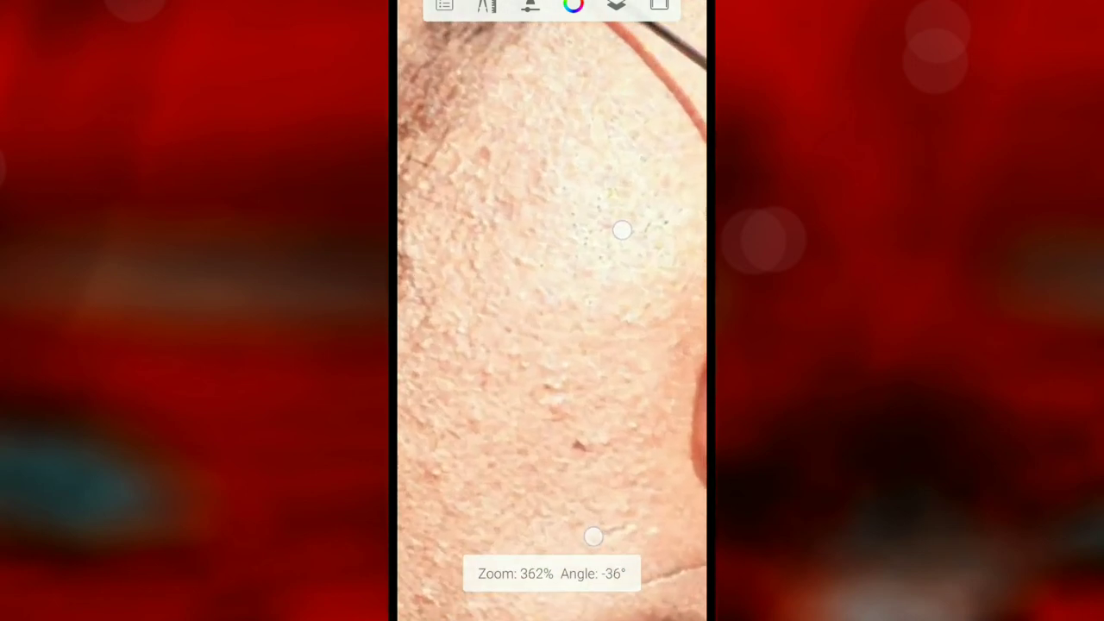
left_click(552, 594)
left_click_drag(552, 276, 538, 320)
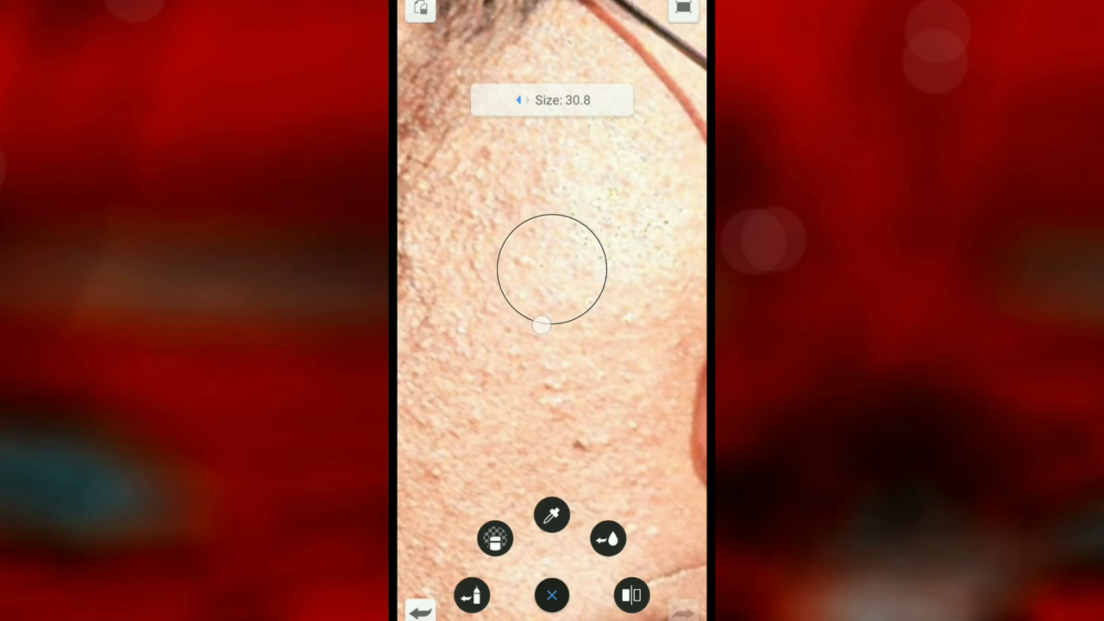
left_click_drag(569, 247, 512, 431)
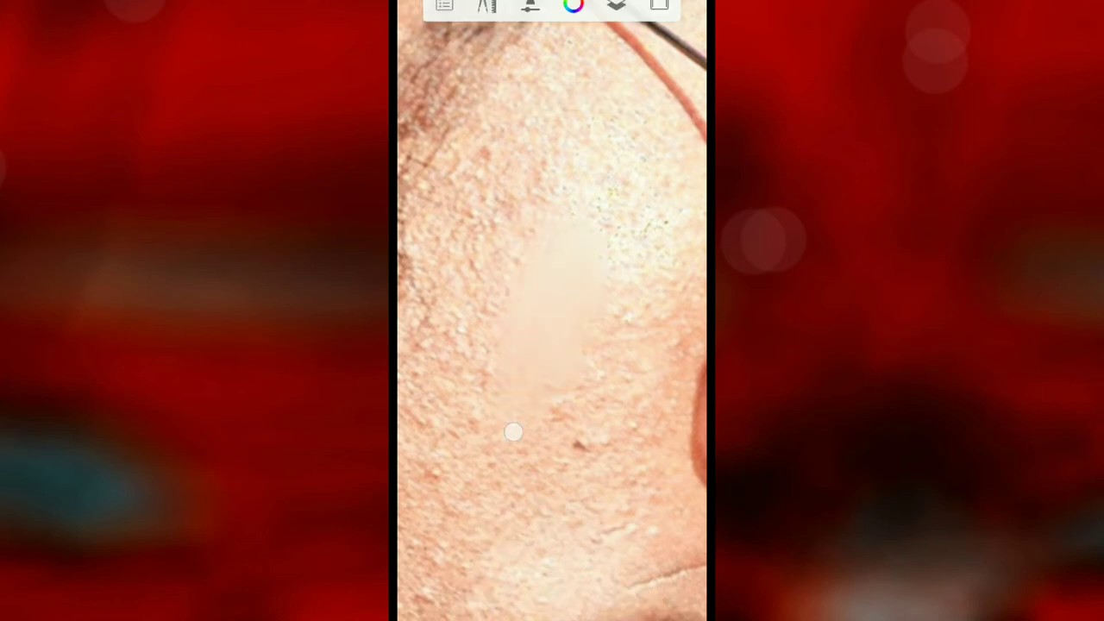
scroll(552, 311, "down", 2)
mouse_move(616, 213)
left_mouse_down()
mouse_move(530, 365)
mouse_move(565, 198)
mouse_move(525, 291)
mouse_move(540, 181)
left_mouse_up()
Step: Continue smudging further down the cheek and jaw to even the skin tone
scroll(604, 327, "up", 2)
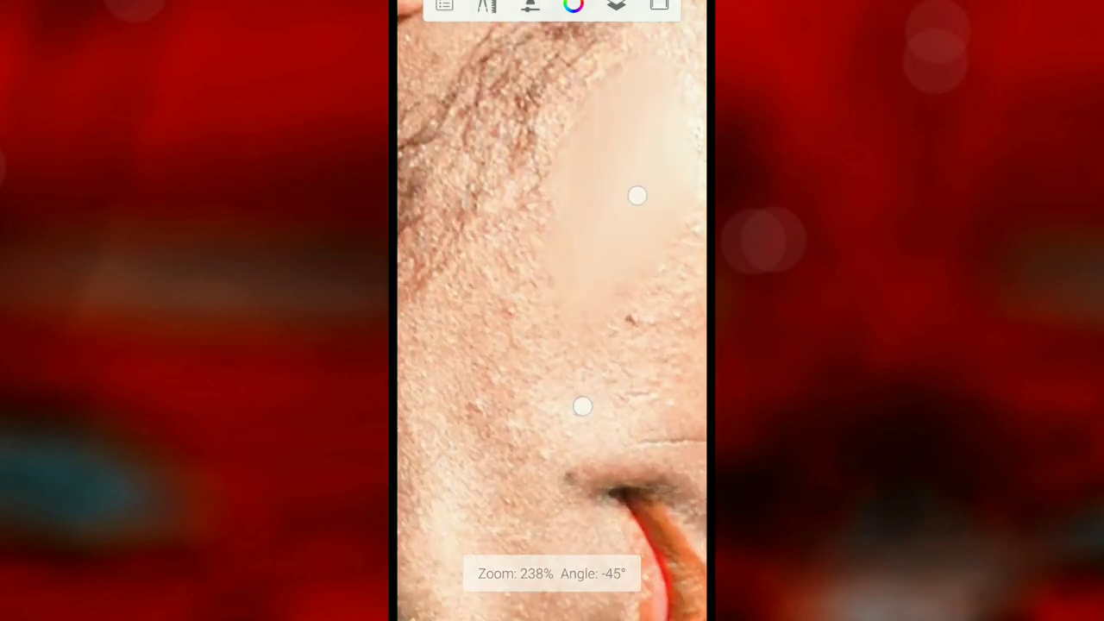
mouse_move(612, 186)
left_mouse_down()
mouse_move(493, 331)
mouse_move(594, 131)
mouse_move(543, 216)
mouse_move(504, 337)
mouse_move(550, 222)
mouse_move(509, 286)
mouse_move(501, 257)
mouse_move(551, 198)
mouse_move(468, 389)
left_mouse_up()
scroll(575, 345, "down", 2)
scroll(560, 320, "down", 2)
scroll(552, 328, "up", 3)
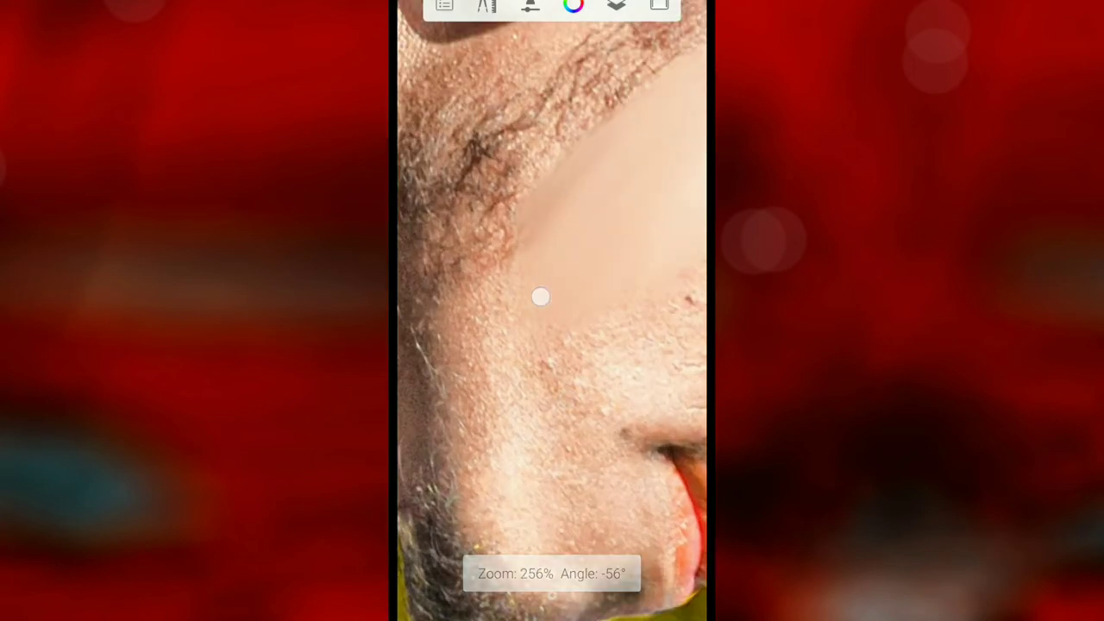
mouse_move(537, 235)
left_mouse_down()
mouse_move(572, 198)
mouse_move(501, 259)
mouse_move(504, 242)
mouse_move(491, 281)
mouse_move(493, 362)
mouse_move(460, 387)
mouse_move(472, 342)
mouse_move(495, 429)
mouse_move(515, 278)
mouse_move(599, 219)
mouse_move(601, 167)
mouse_move(533, 190)
mouse_move(554, 147)
mouse_move(513, 227)
mouse_move(468, 414)
mouse_move(467, 338)
mouse_move(460, 355)
mouse_move(474, 219)
mouse_move(468, 313)
mouse_move(535, 276)
mouse_move(591, 221)
left_mouse_up()
scroll(595, 328, "down", 1)
mouse_move(535, 308)
left_mouse_down()
mouse_move(562, 245)
mouse_move(510, 313)
mouse_move(527, 363)
mouse_move(583, 279)
mouse_move(584, 424)
mouse_move(528, 350)
mouse_move(526, 311)
mouse_move(493, 310)
mouse_move(446, 340)
mouse_move(423, 380)
mouse_move(545, 251)
mouse_move(571, 261)
mouse_move(500, 299)
mouse_move(479, 288)
mouse_move(544, 250)
mouse_move(478, 284)
mouse_move(591, 233)
mouse_move(624, 192)
mouse_move(534, 256)
mouse_move(500, 266)
mouse_move(519, 265)
mouse_move(493, 349)
mouse_move(500, 290)
mouse_move(554, 365)
mouse_move(614, 256)
mouse_move(577, 270)
left_mouse_up()
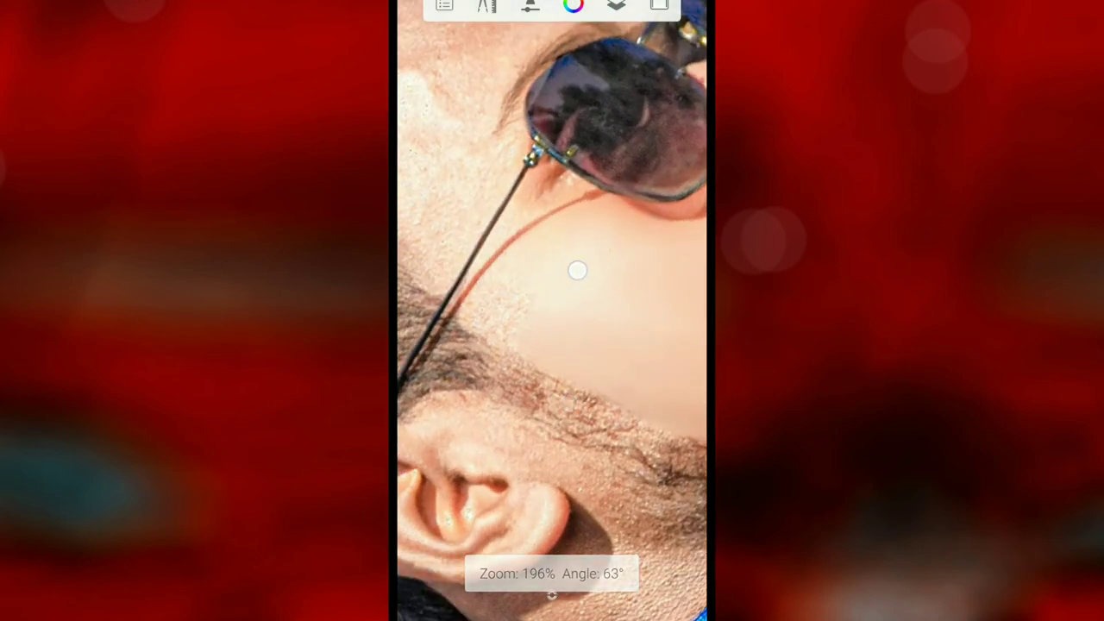
Step: Move the view in close over the cheek, beard, forehead and temple
mouse_move(500, 287)
left_mouse_down()
mouse_move(618, 247)
mouse_move(594, 210)
mouse_move(584, 311)
mouse_move(535, 266)
left_mouse_up()
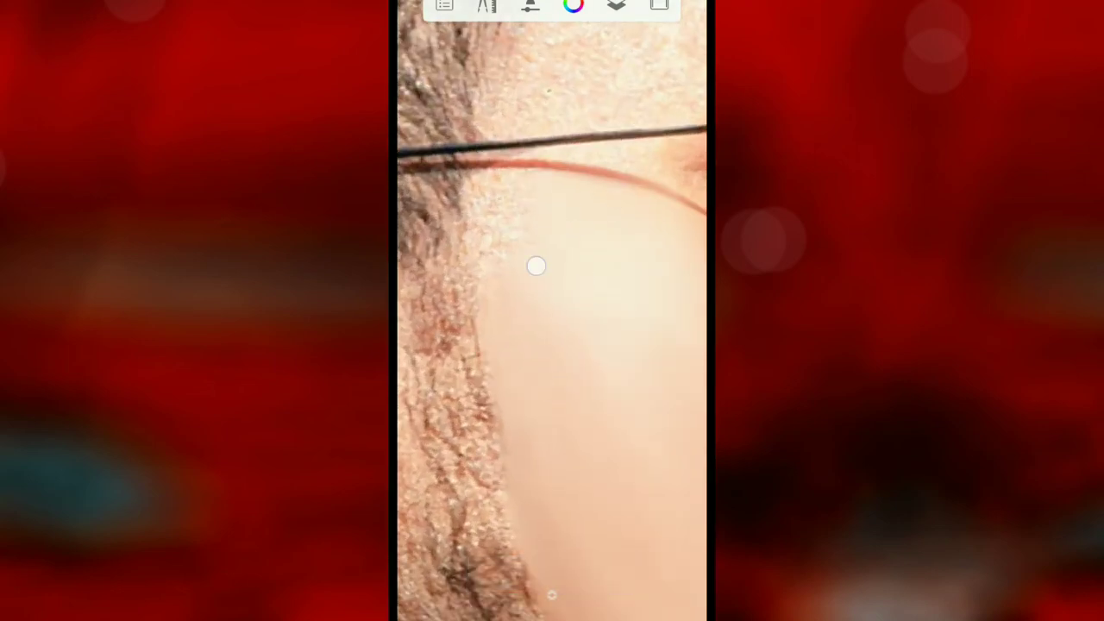
left_click_drag(576, 210, 554, 296)
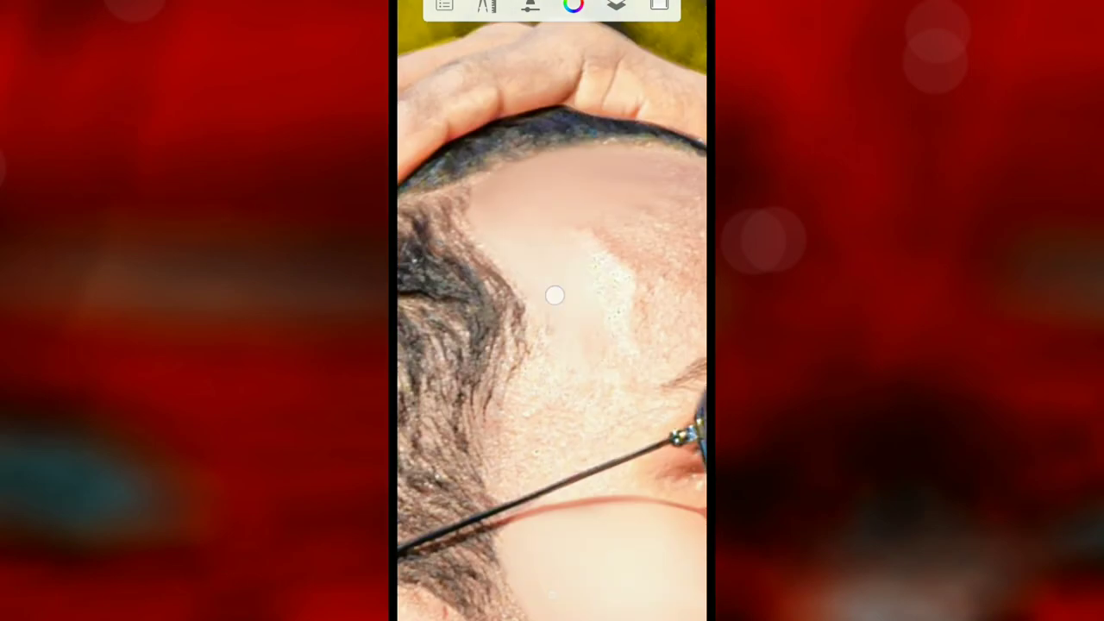
mouse_move(528, 411)
left_mouse_down()
mouse_move(498, 399)
mouse_move(523, 251)
mouse_move(567, 251)
mouse_move(537, 285)
left_mouse_up()
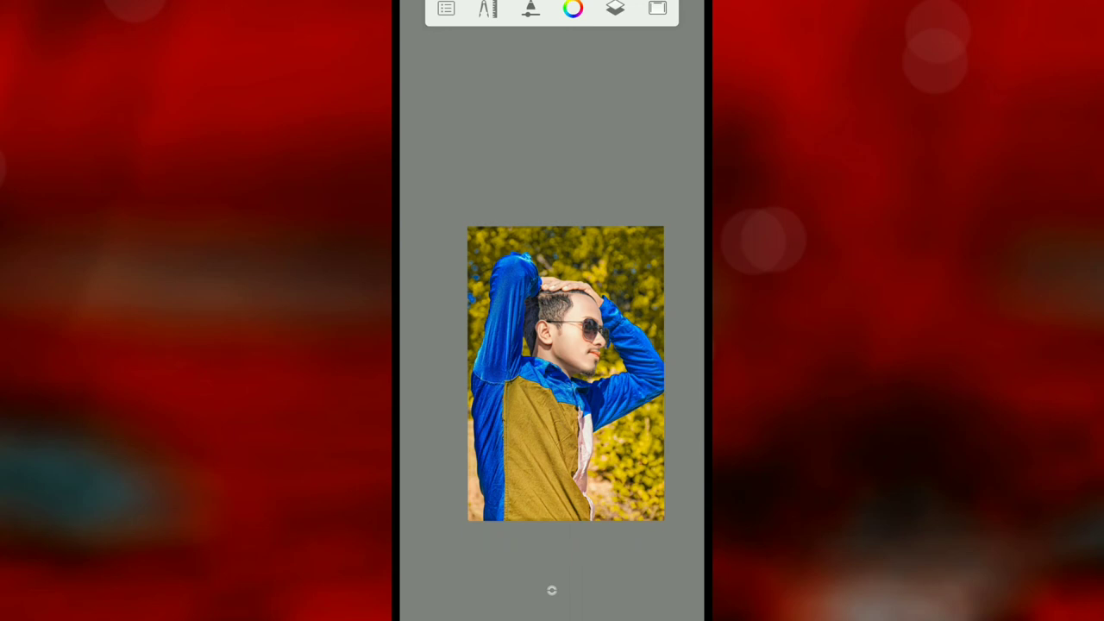
Step: Set the upper smoothed layer's opacity to 98
mouse_move(630, 215)
left_mouse_down()
mouse_move(643, 91)
mouse_move(614, 149)
mouse_move(552, 104)
left_mouse_up()
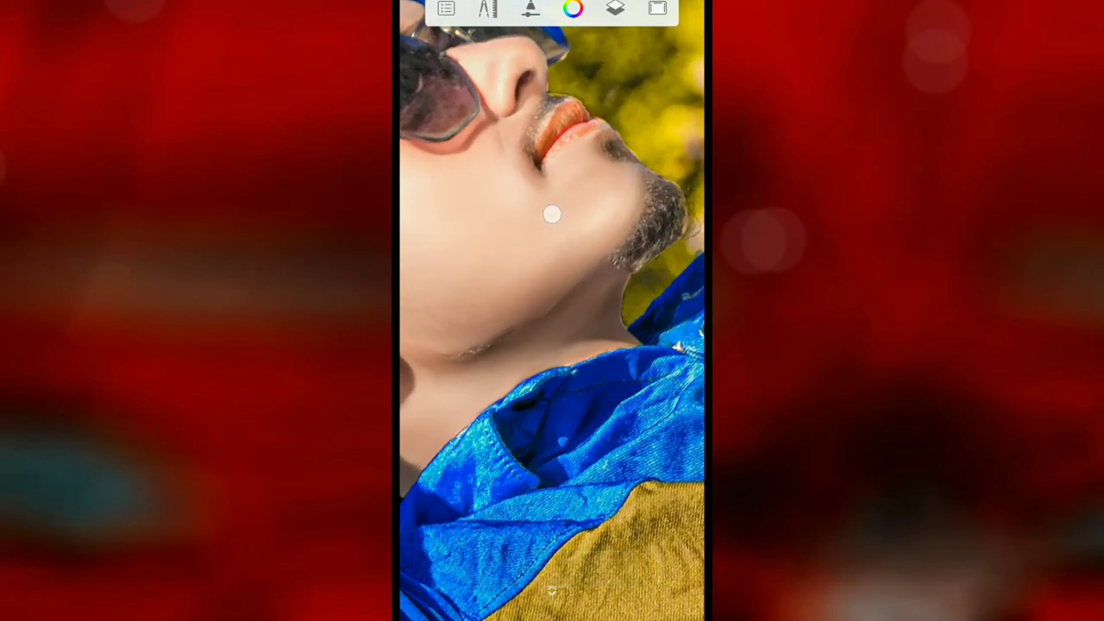
mouse_move(498, 175)
left_mouse_down()
mouse_move(638, 249)
mouse_move(624, 203)
mouse_move(584, 178)
mouse_move(601, 153)
left_mouse_up()
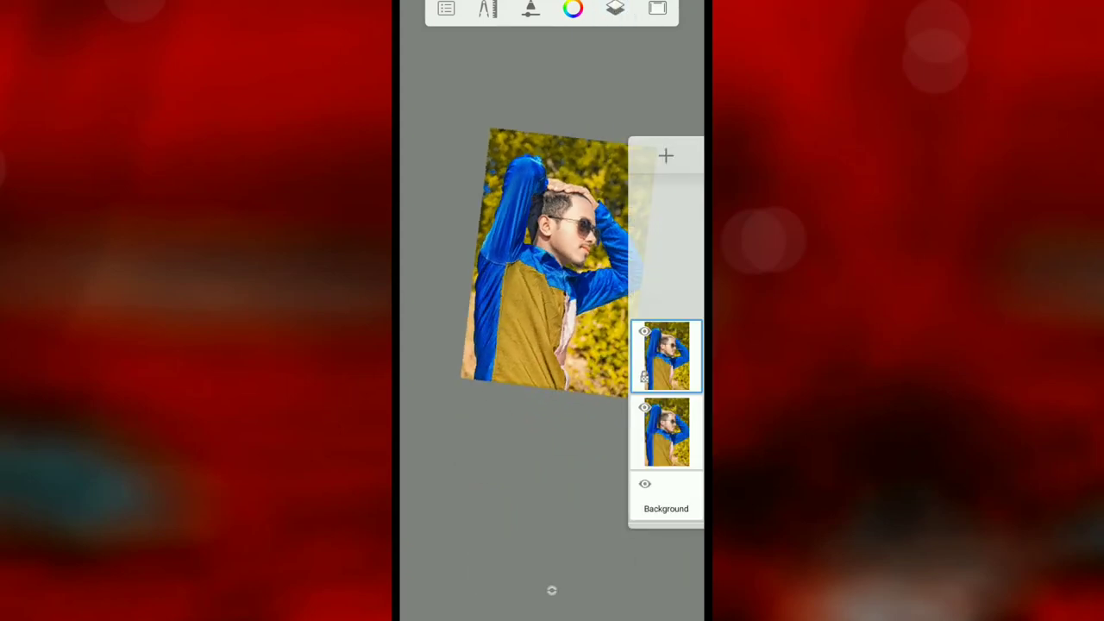
left_click(679, 368)
mouse_move(633, 275)
left_mouse_down()
mouse_move(657, 315)
mouse_move(428, 403)
mouse_move(676, 372)
left_mouse_up()
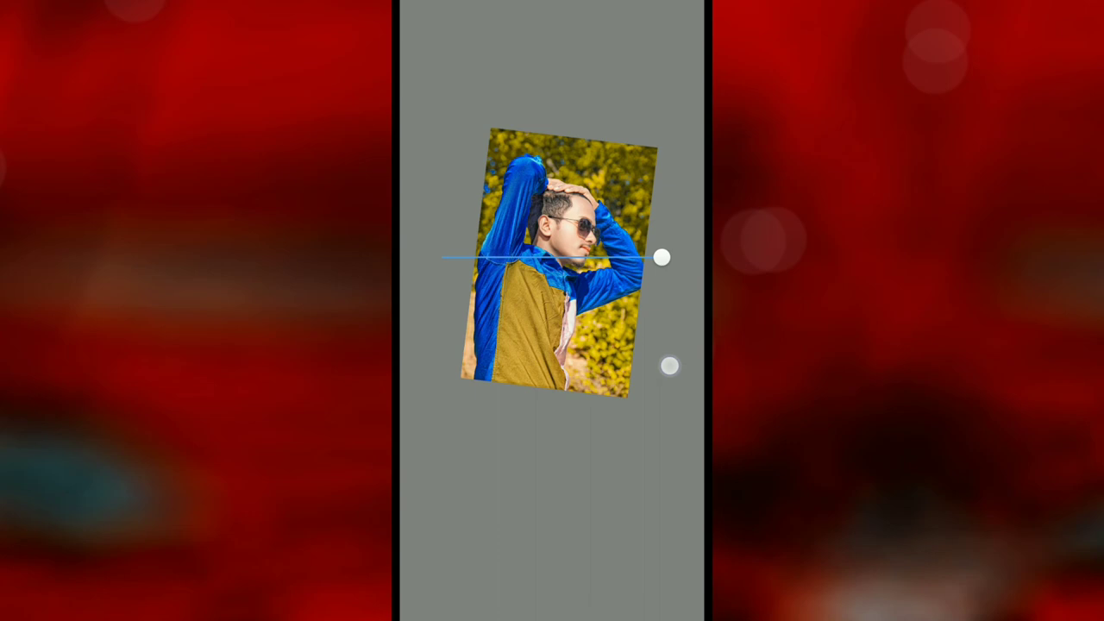
left_click_drag(664, 364, 661, 361)
mouse_move(662, 257)
left_mouse_down()
mouse_move(656, 274)
mouse_move(658, 262)
left_mouse_up()
left_click(552, 593)
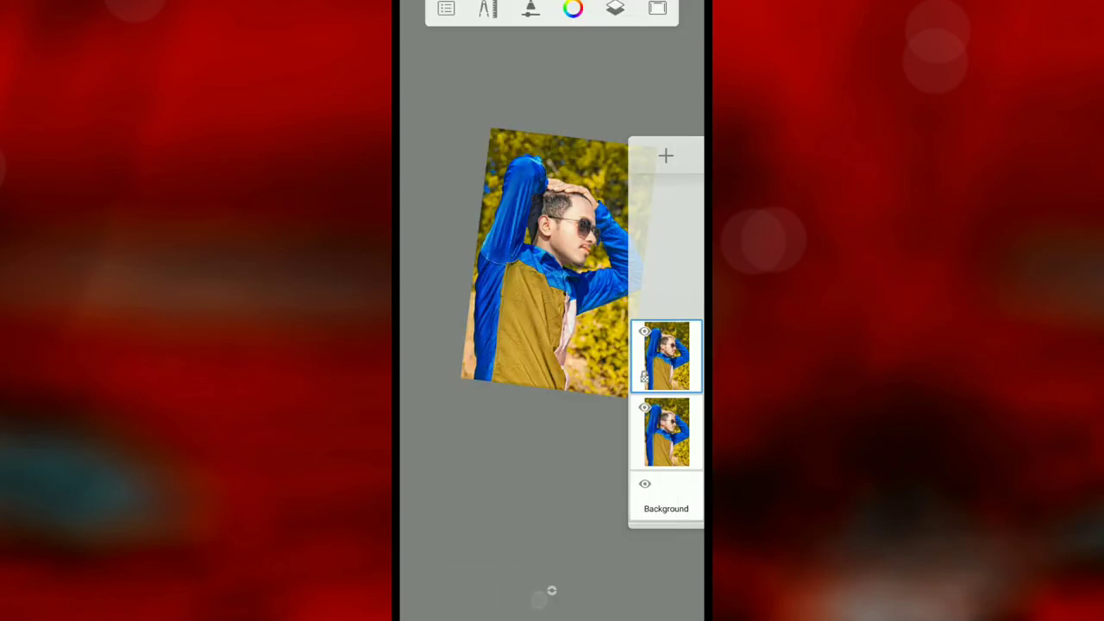
Step: Merge all layers into a single portrait layer
left_click(643, 377)
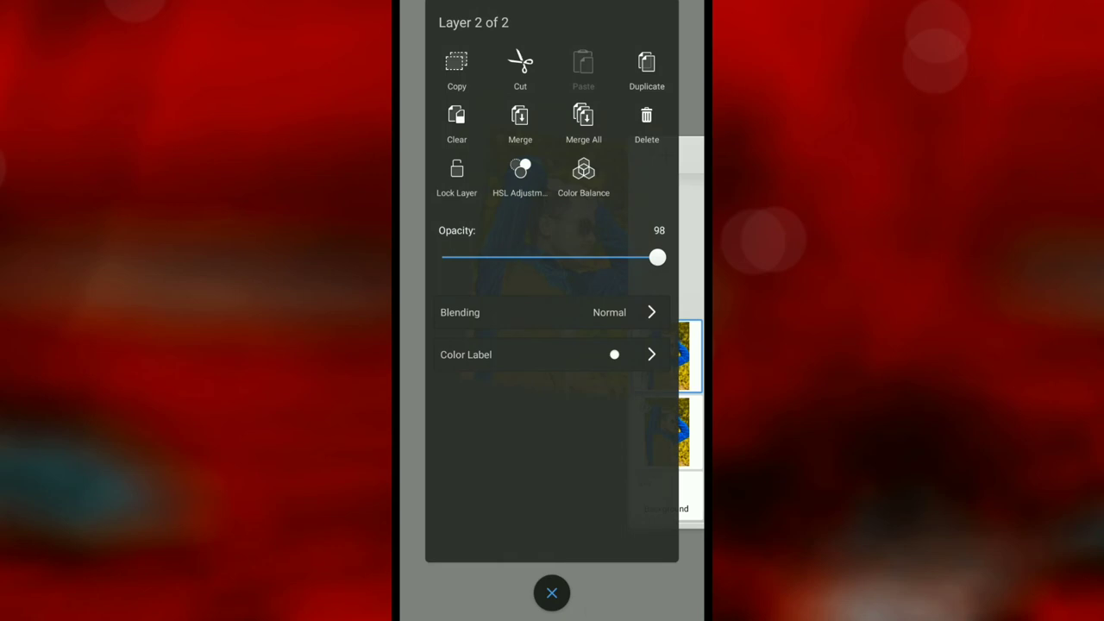
left_click(573, 127)
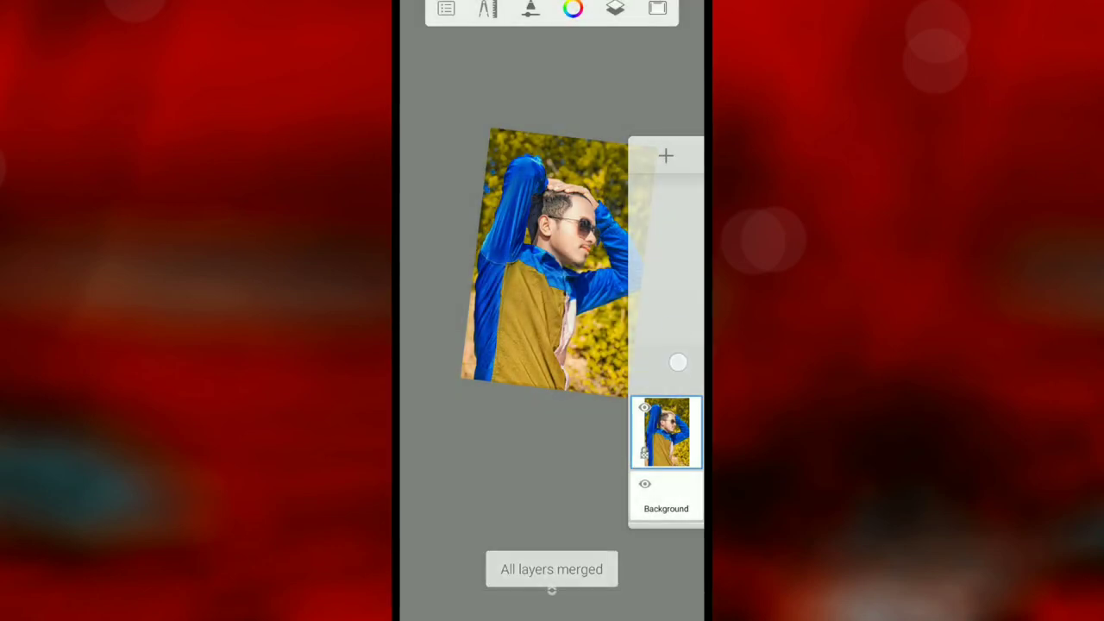
left_click_drag(545, 262, 561, 268)
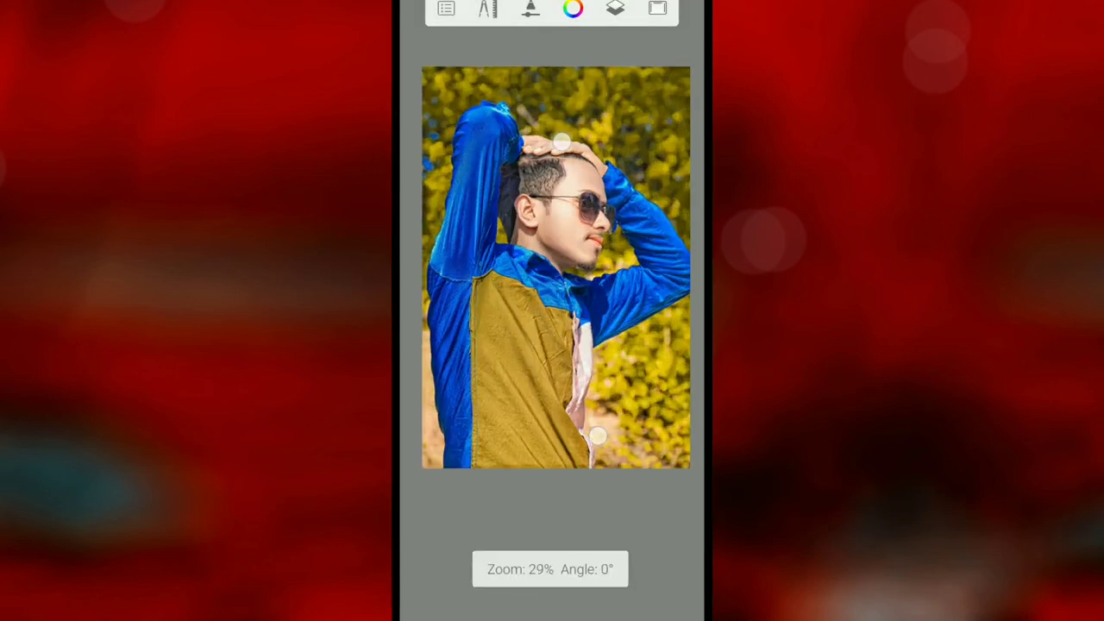
left_click(446, 7)
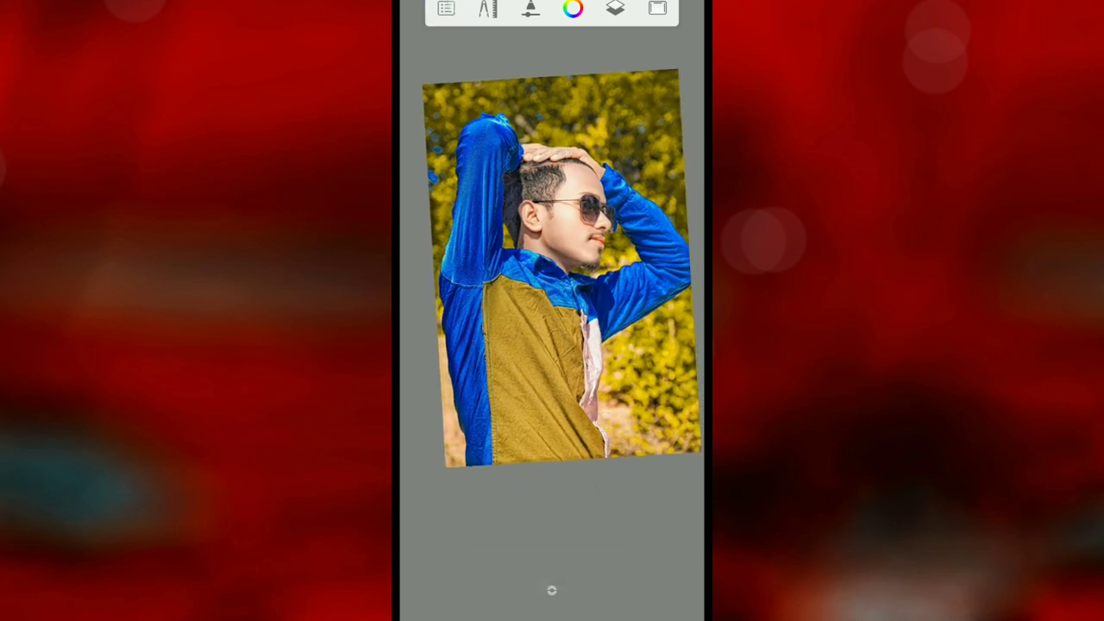
Step: Save the retouched portrait to the device, then share it from Gallery to Picsart
left_click(503, 345)
left_click(552, 305)
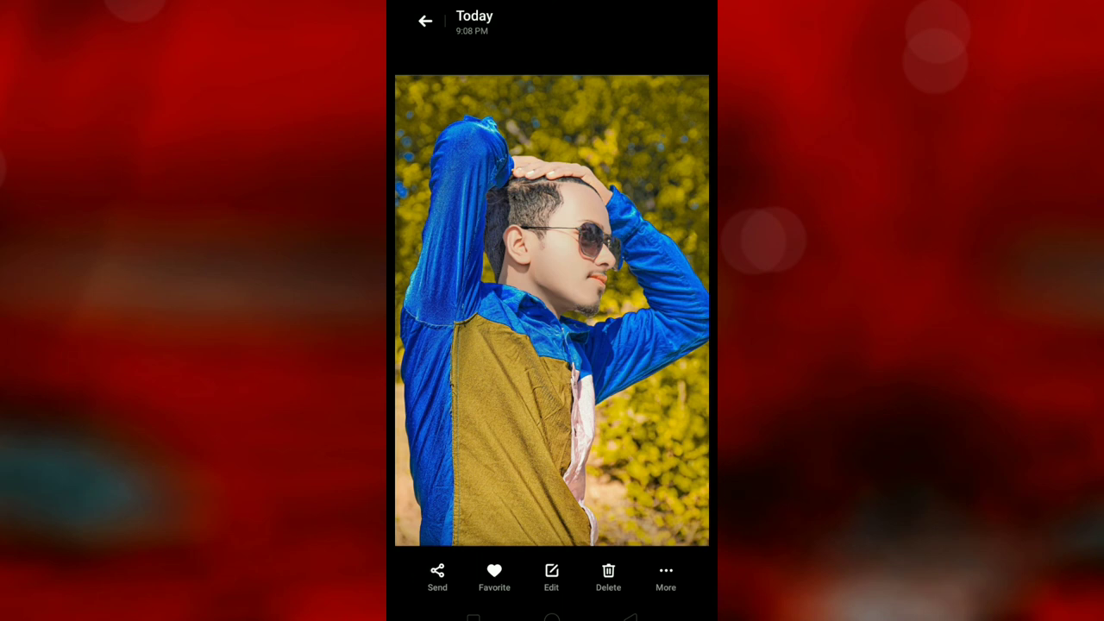
left_click(437, 576)
left_click_drag(673, 492, 431, 492)
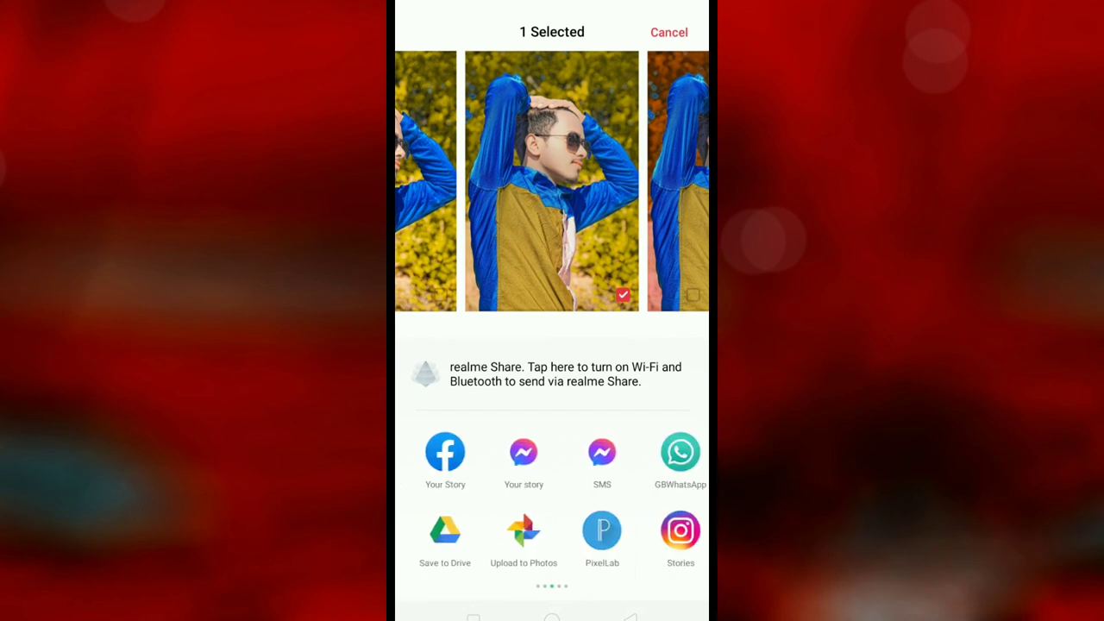
left_click_drag(673, 492, 431, 492)
left_click_drag(673, 492, 431, 492)
left_click(434, 452)
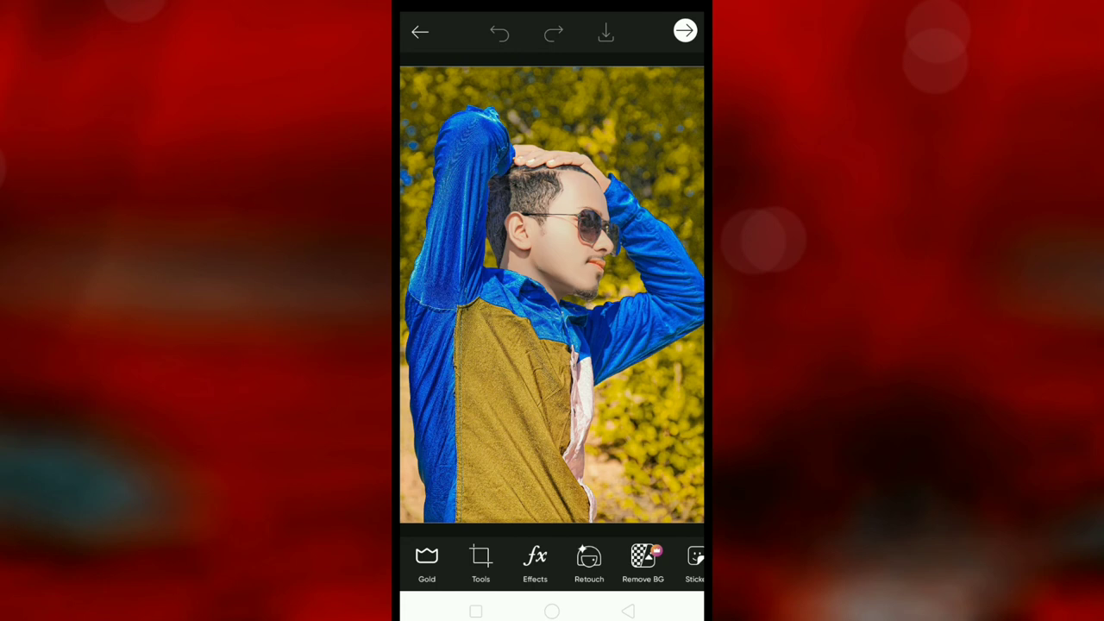
Step: Apply Color Replace to the sampled yellow foliage, shifting it to orange with Replace Hue 28
left_click(535, 565)
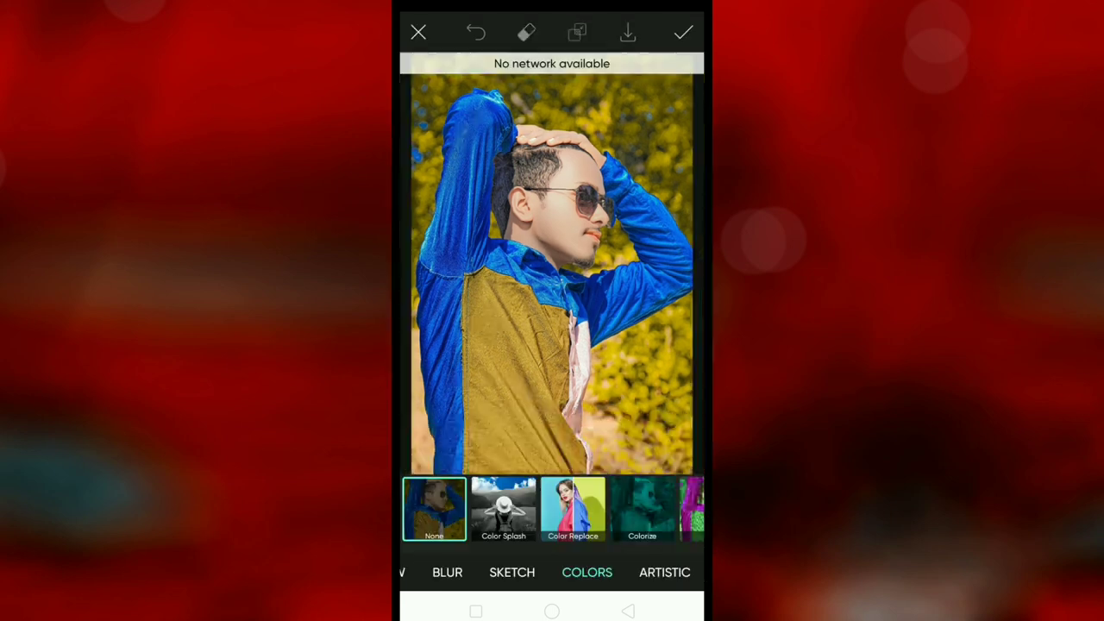
left_click(572, 509)
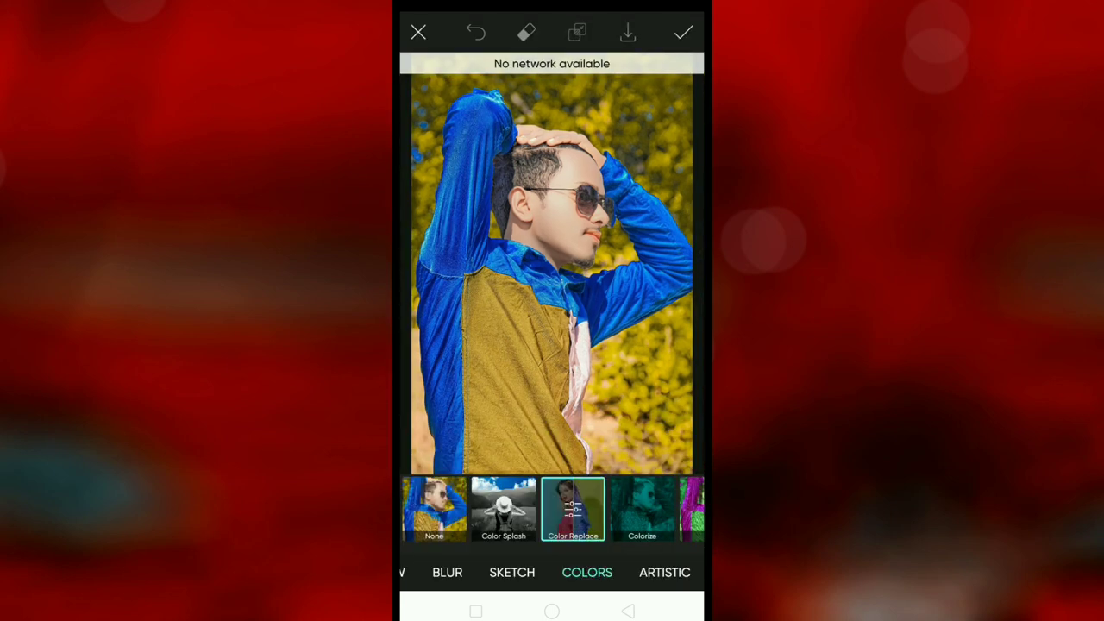
mouse_move(562, 267)
left_mouse_down()
mouse_move(631, 129)
mouse_move(601, 111)
left_mouse_up()
left_click_drag(602, 325, 495, 371)
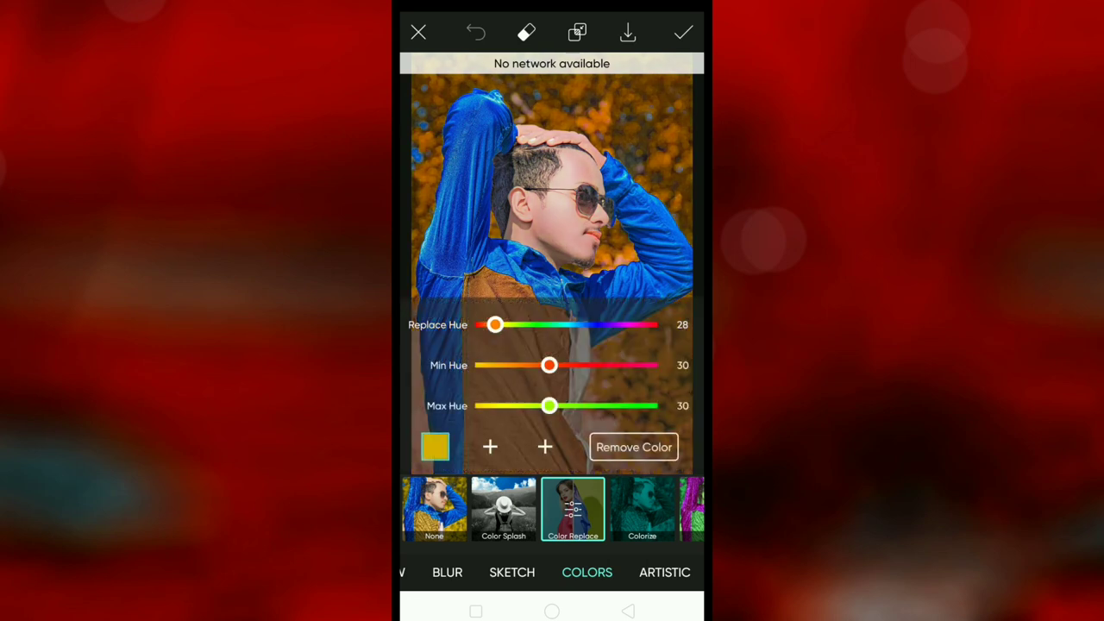
left_click(526, 32)
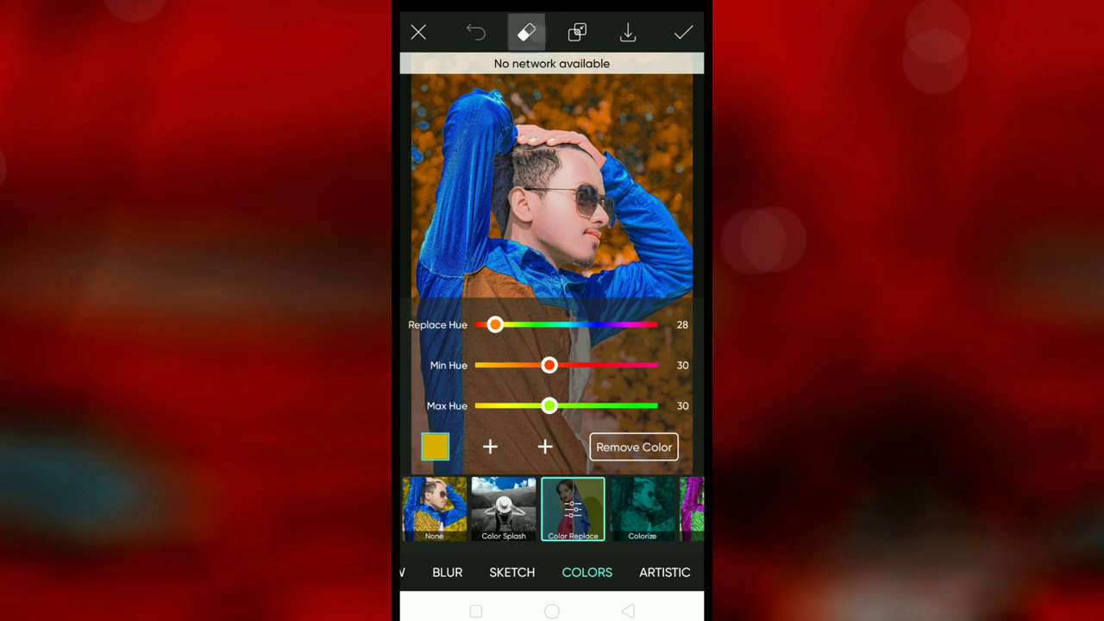
Step: Mask the colour replacement to the Background only, keeping the jacket yellow, and apply it
left_click_drag(603, 517, 418, 516)
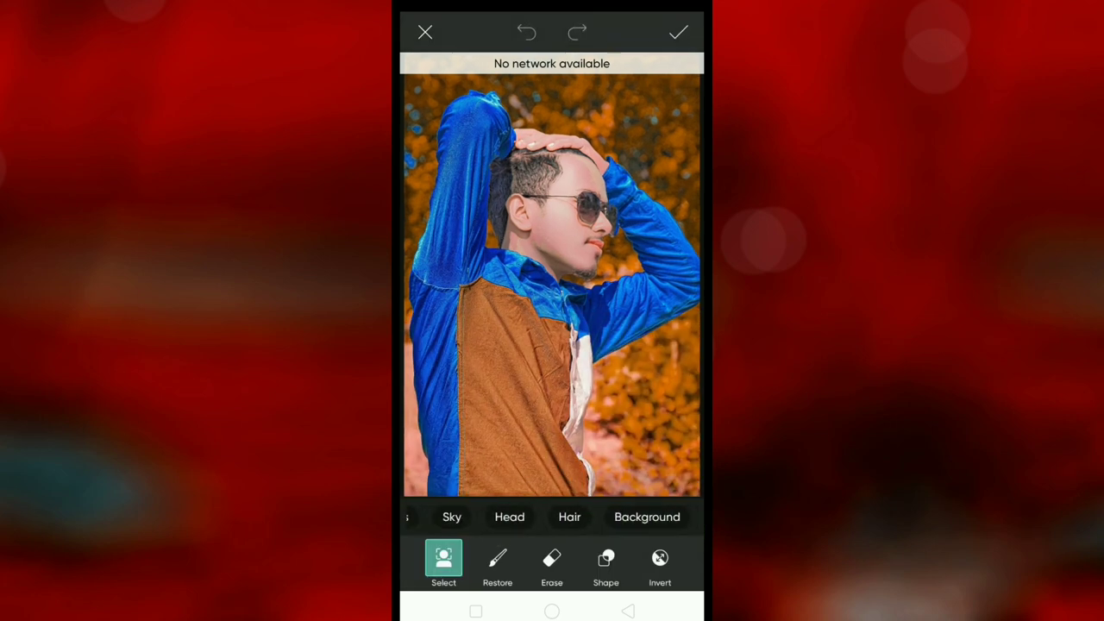
left_click(647, 516)
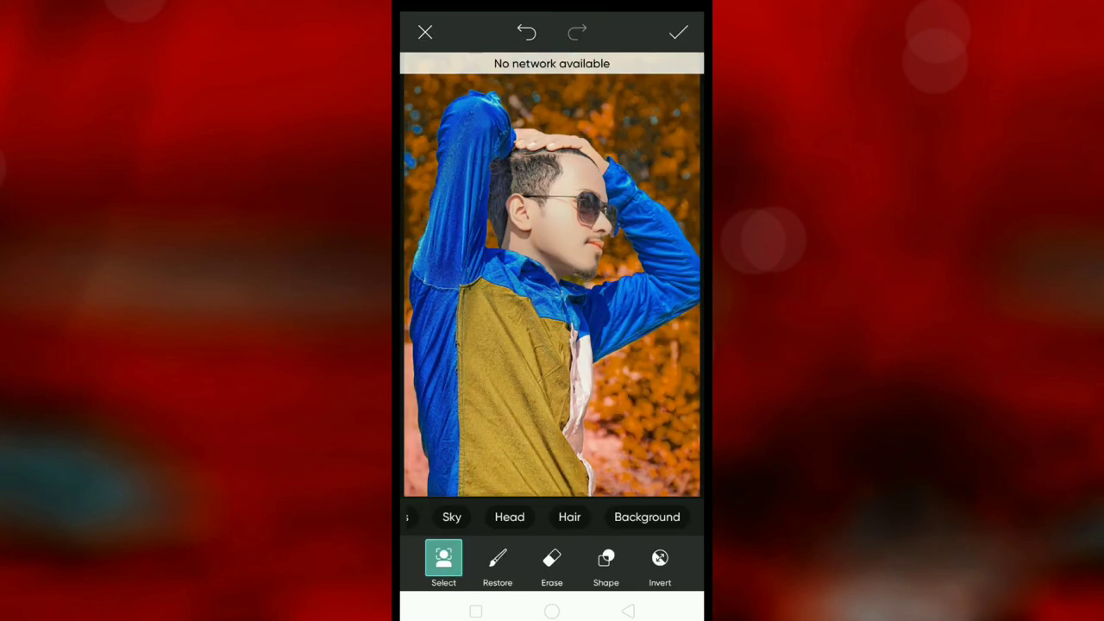
left_click(678, 32)
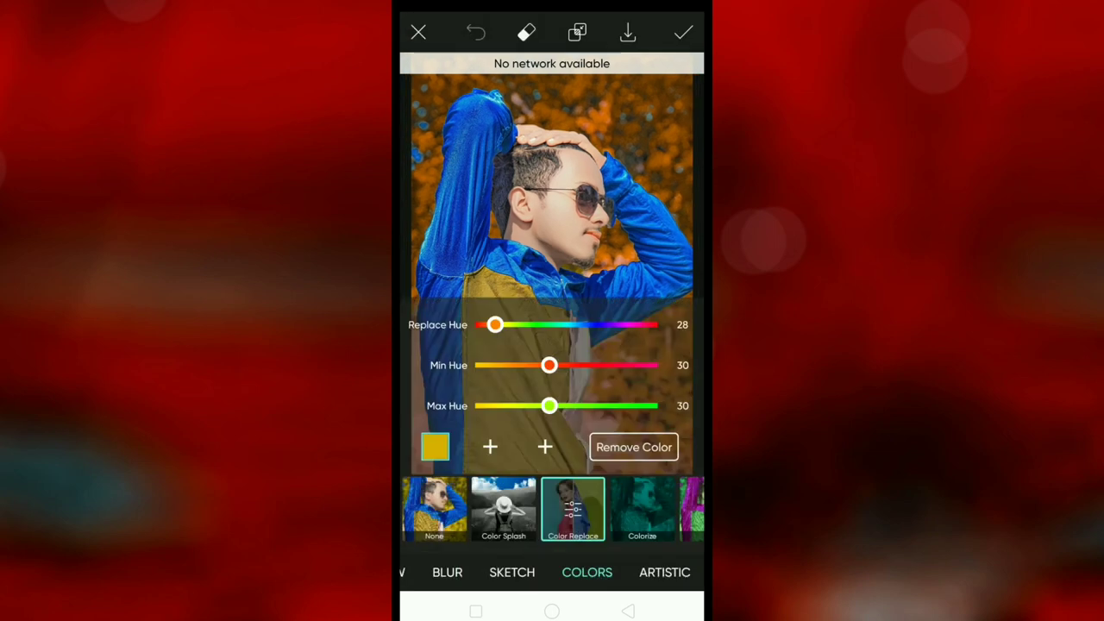
left_click(684, 32)
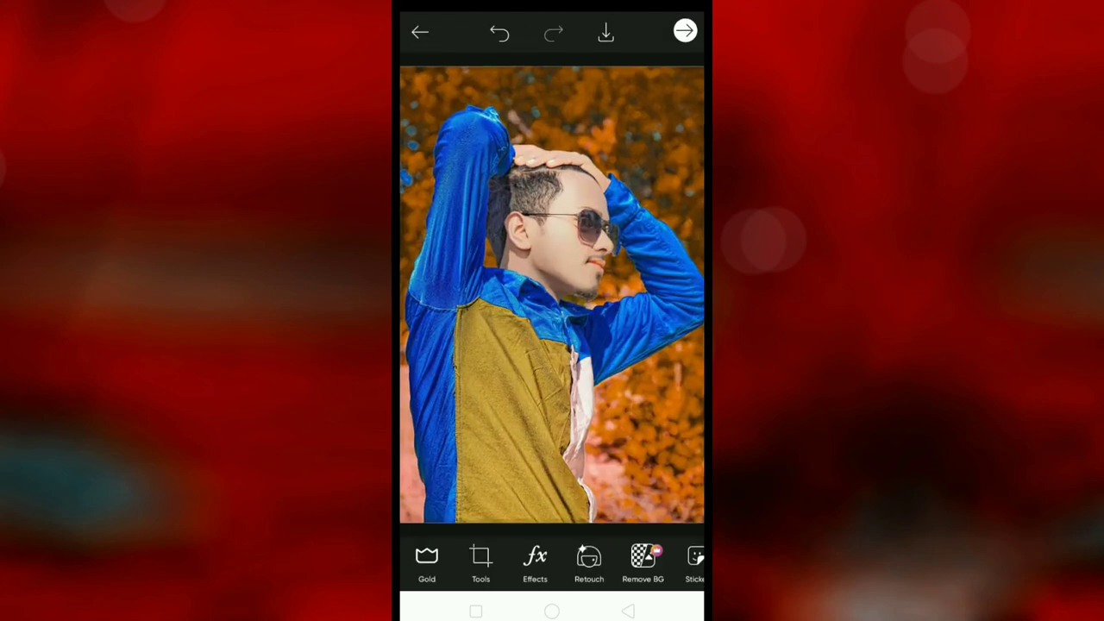
Step: Open the orange-background portrait in the Draw workspace and choose Save Image
mouse_move(627, 557)
left_mouse_down()
mouse_move(483, 560)
mouse_move(466, 577)
left_mouse_up()
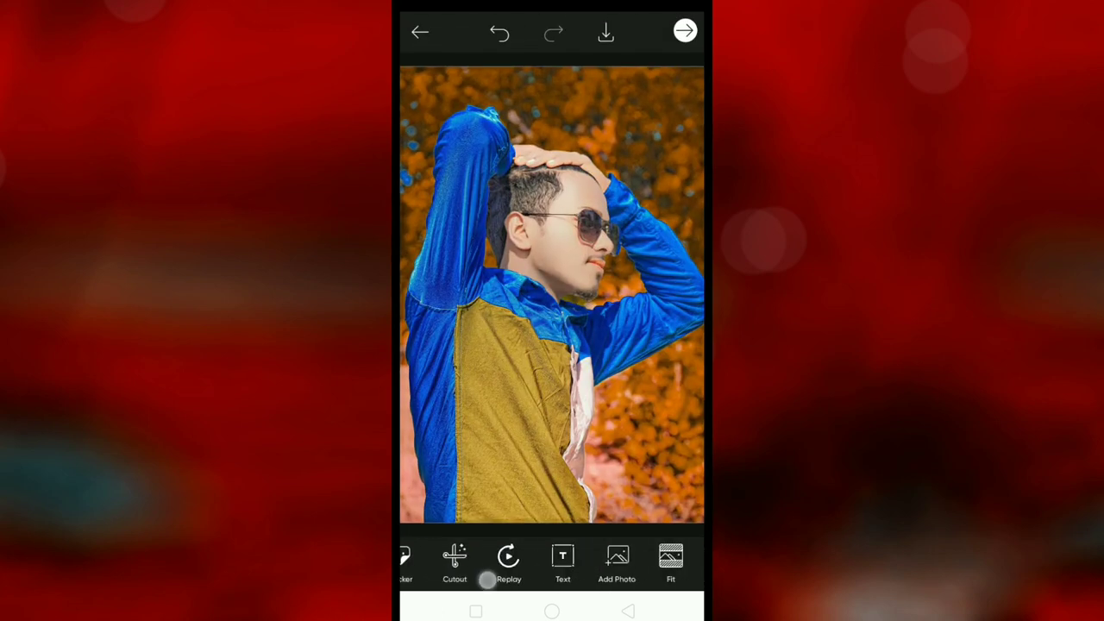
left_click_drag(660, 557, 451, 586)
left_click(541, 560)
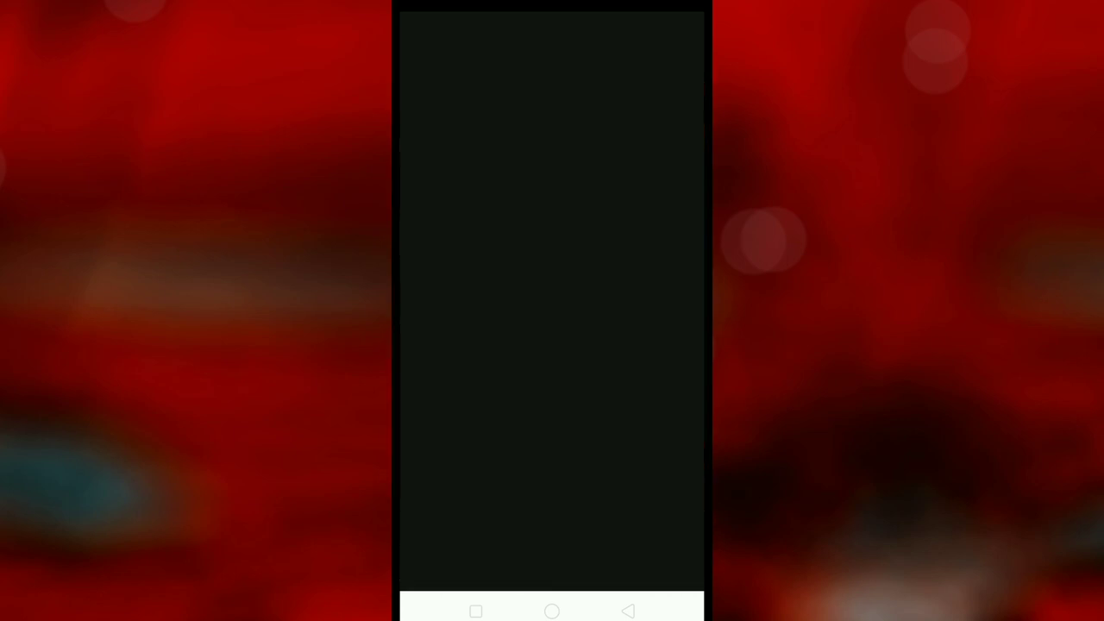
left_click(633, 29)
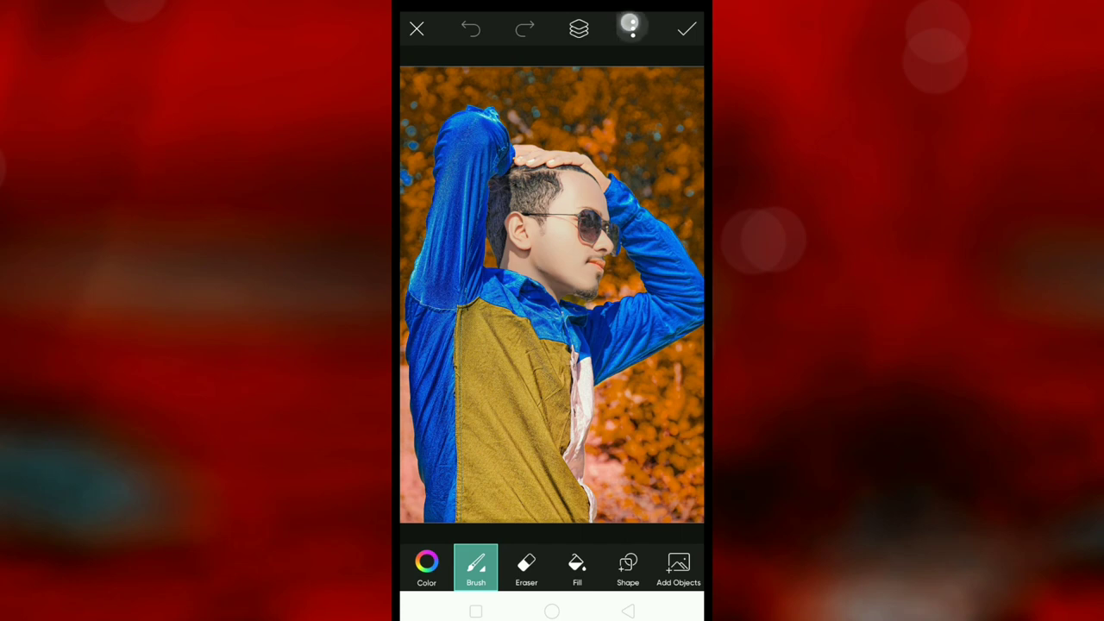
left_click(457, 95)
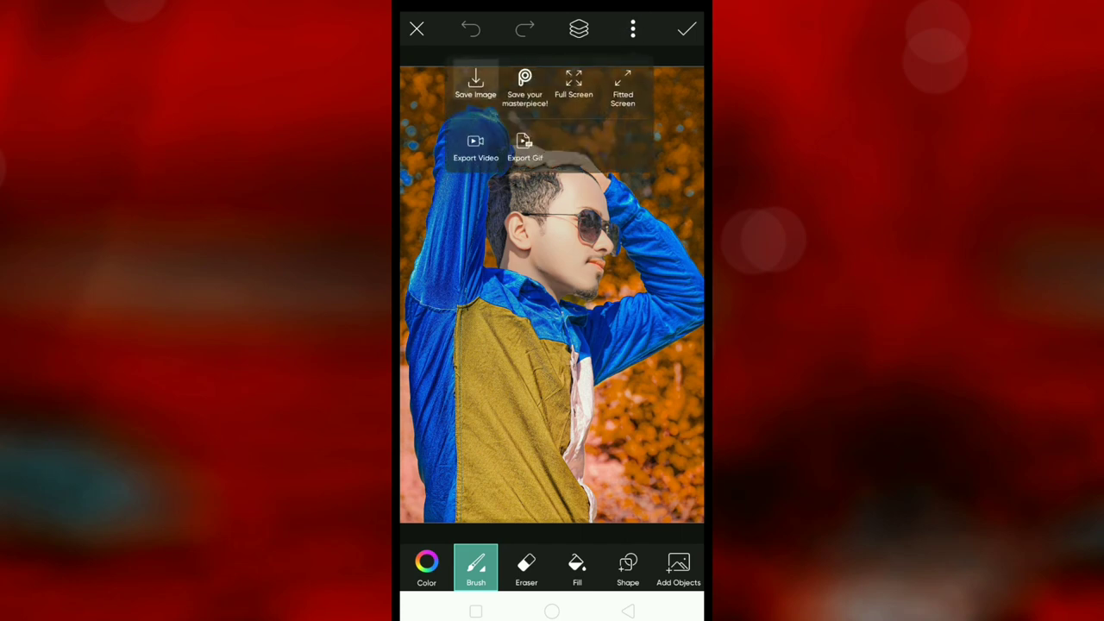